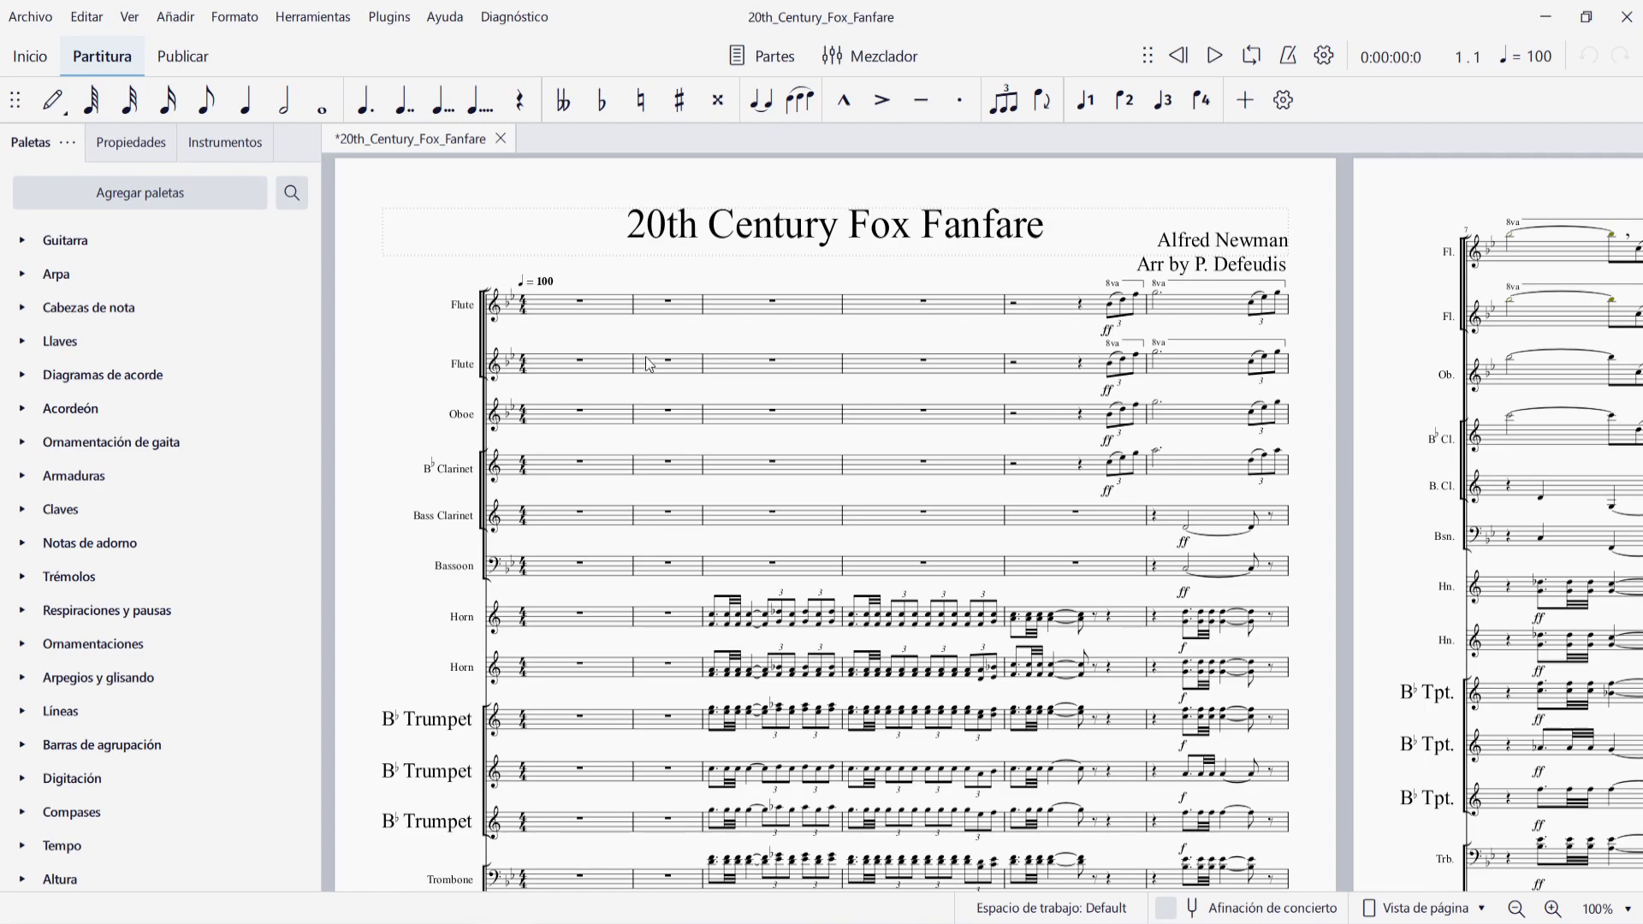
# Look over the full score's instrument staves, from the flutes down to the strings.
pyautogui.scroll(-3, 393, 351)
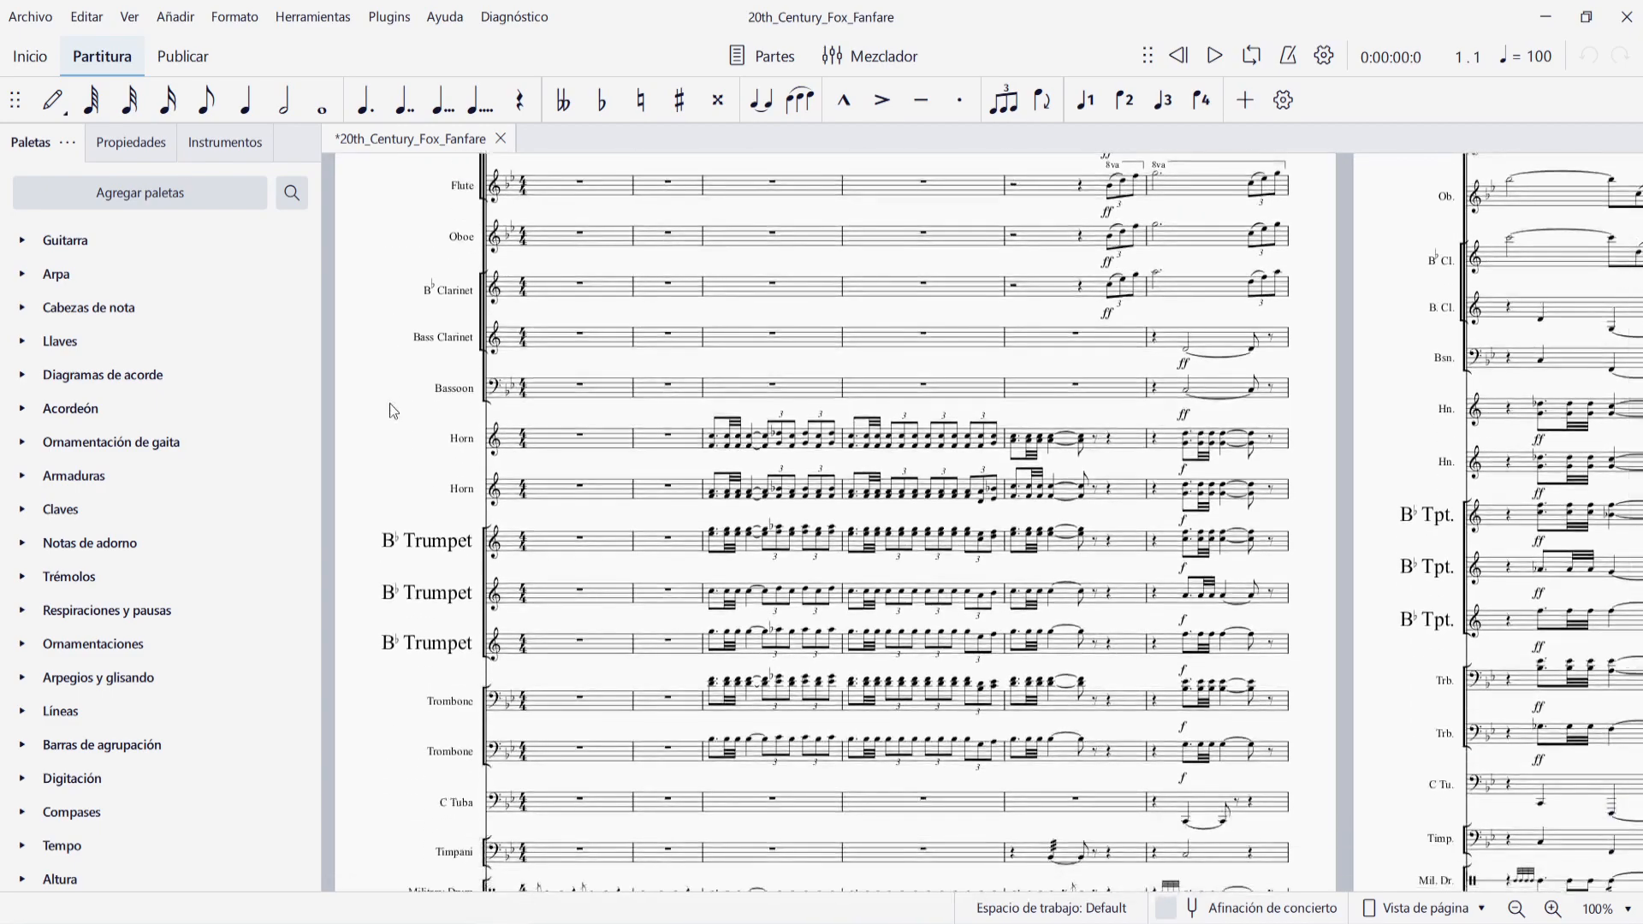
pyautogui.moveTo(389, 404); pyautogui.dragTo(383, 207)
pyautogui.moveTo(399, 644); pyautogui.dragTo(446, 733)
pyautogui.moveTo(409, 323); pyautogui.dragTo(390, 516)
pyautogui.click(437, 205)
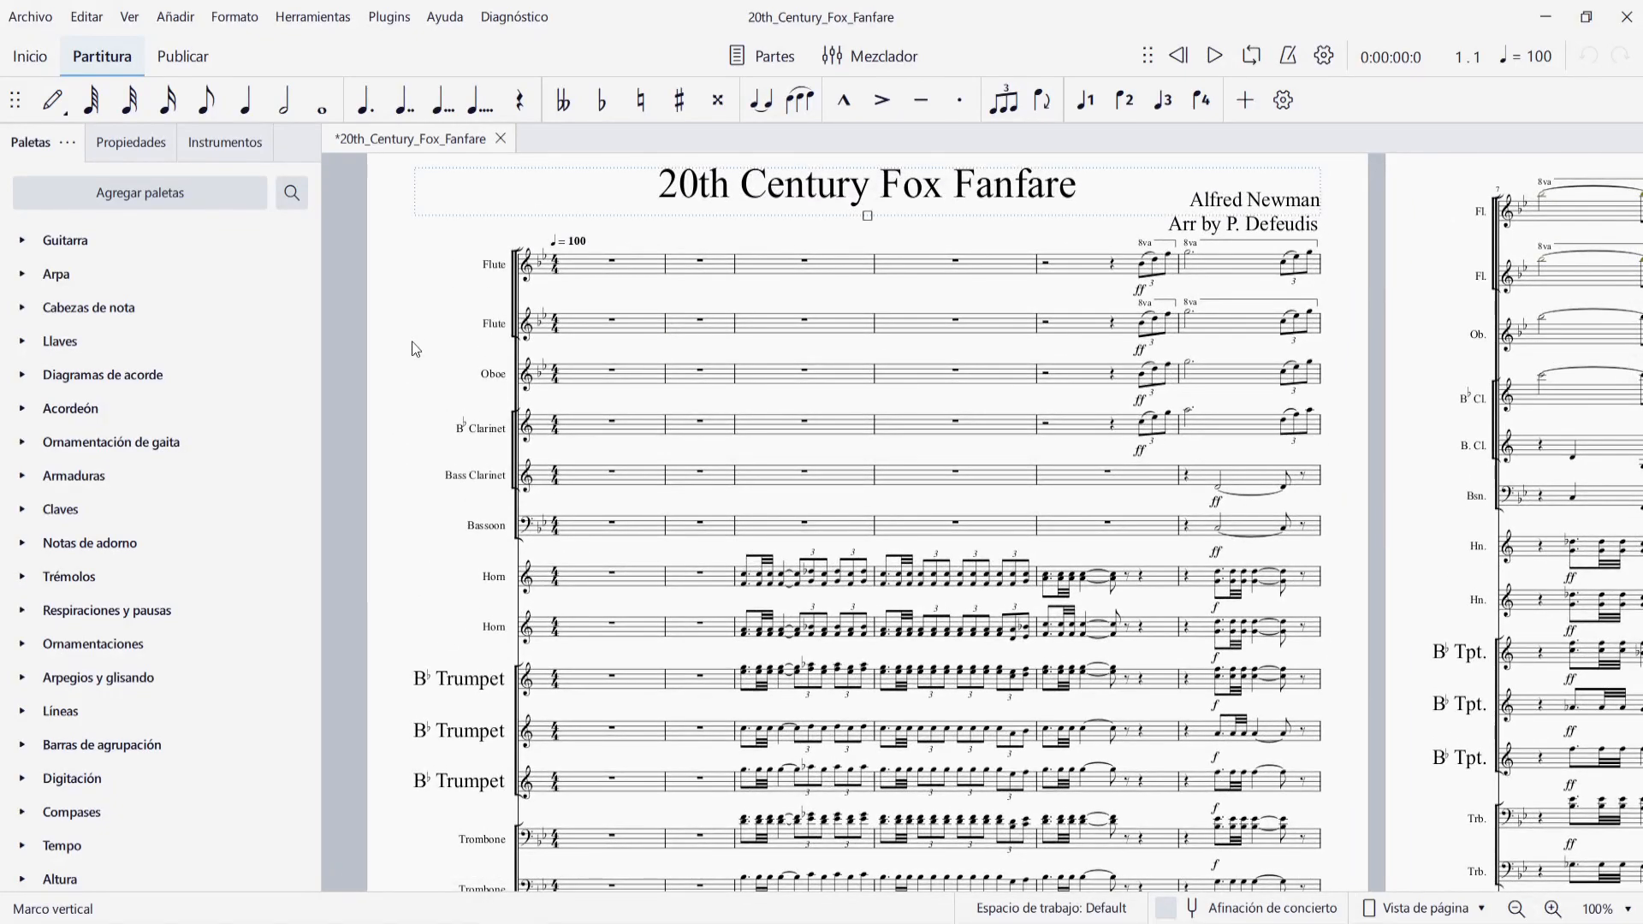
pyautogui.moveTo(413, 311); pyautogui.dragTo(375, 365)
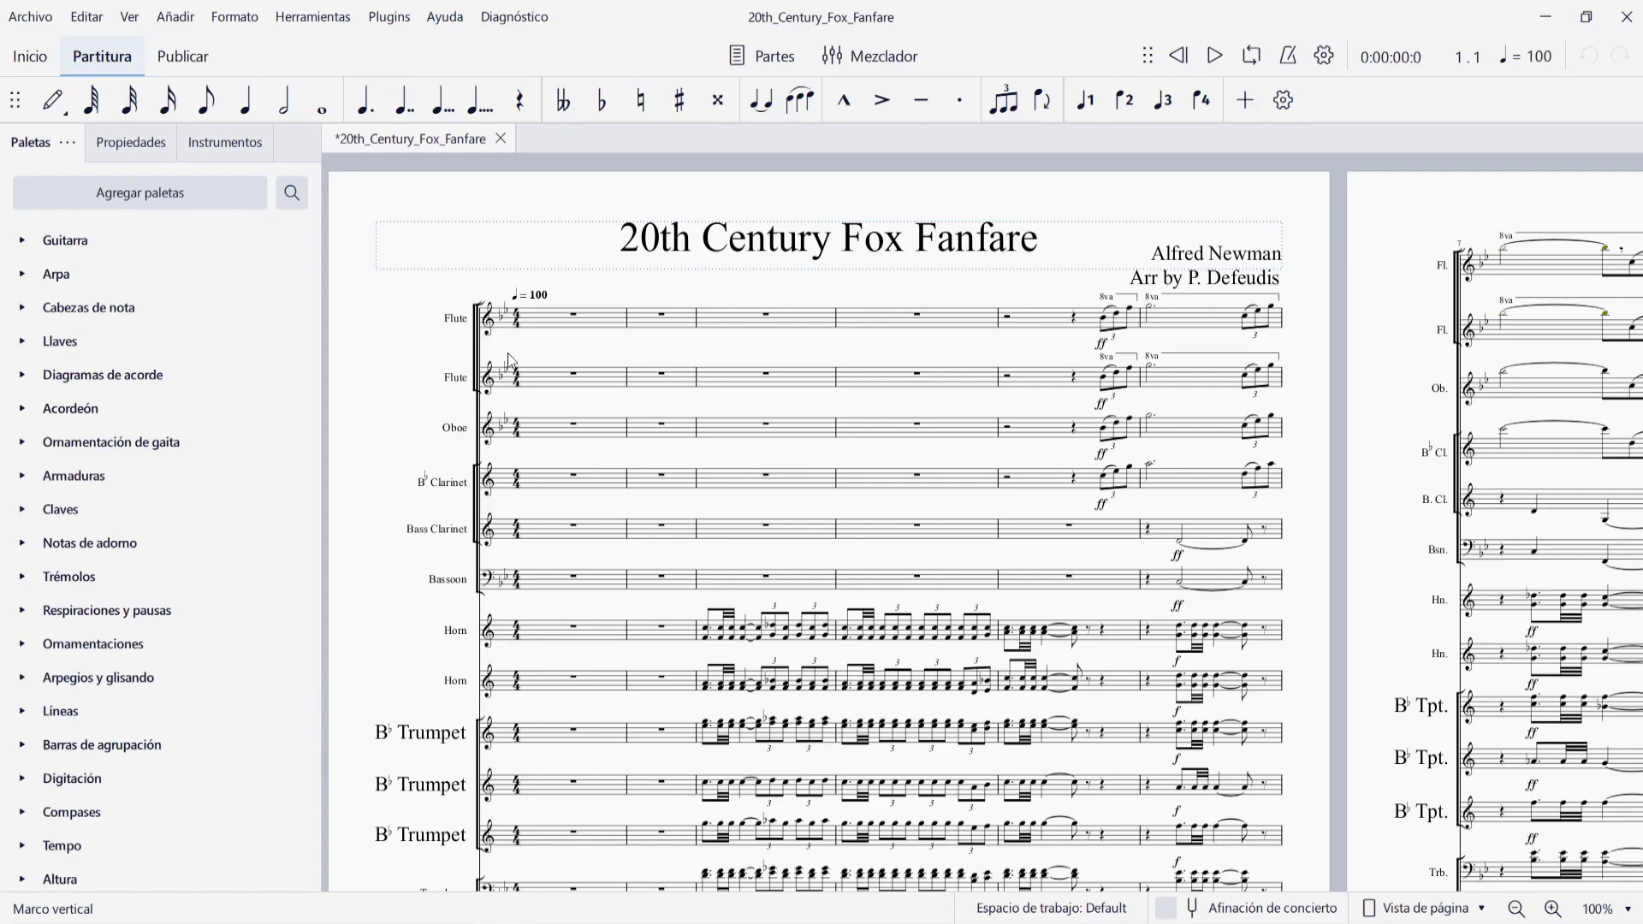
pyautogui.scroll(-5, 510, 359)
pyautogui.scroll(-5, 510, 359)
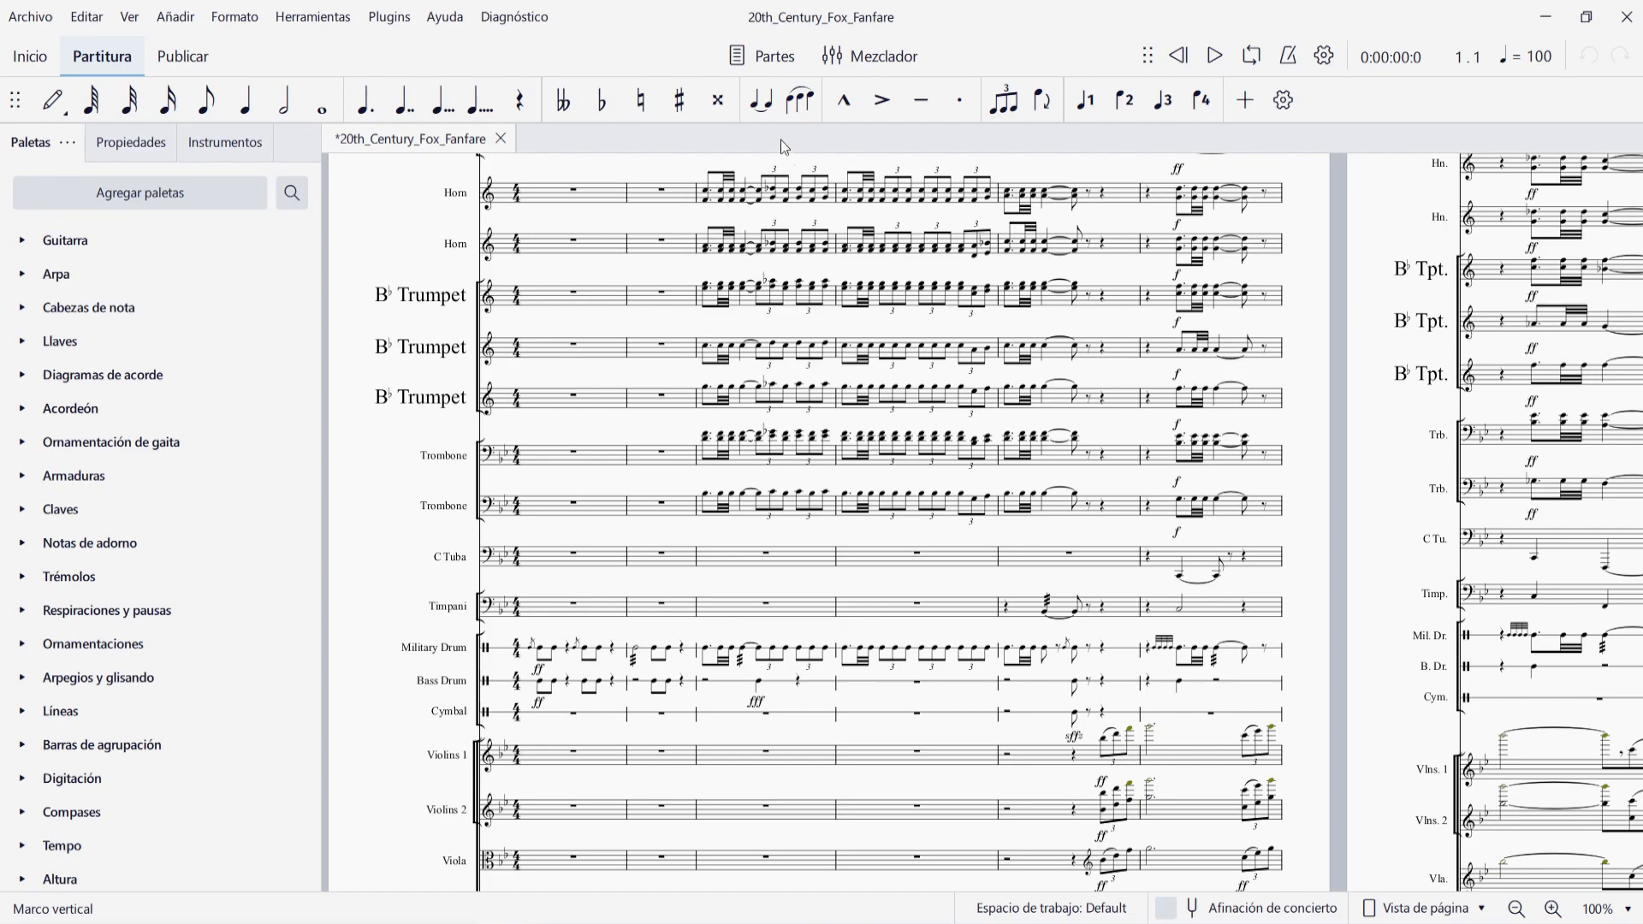
# Open the parts list and review the individual instrument parts from Flute 1 to Contrabass.
pyautogui.click(775, 58)
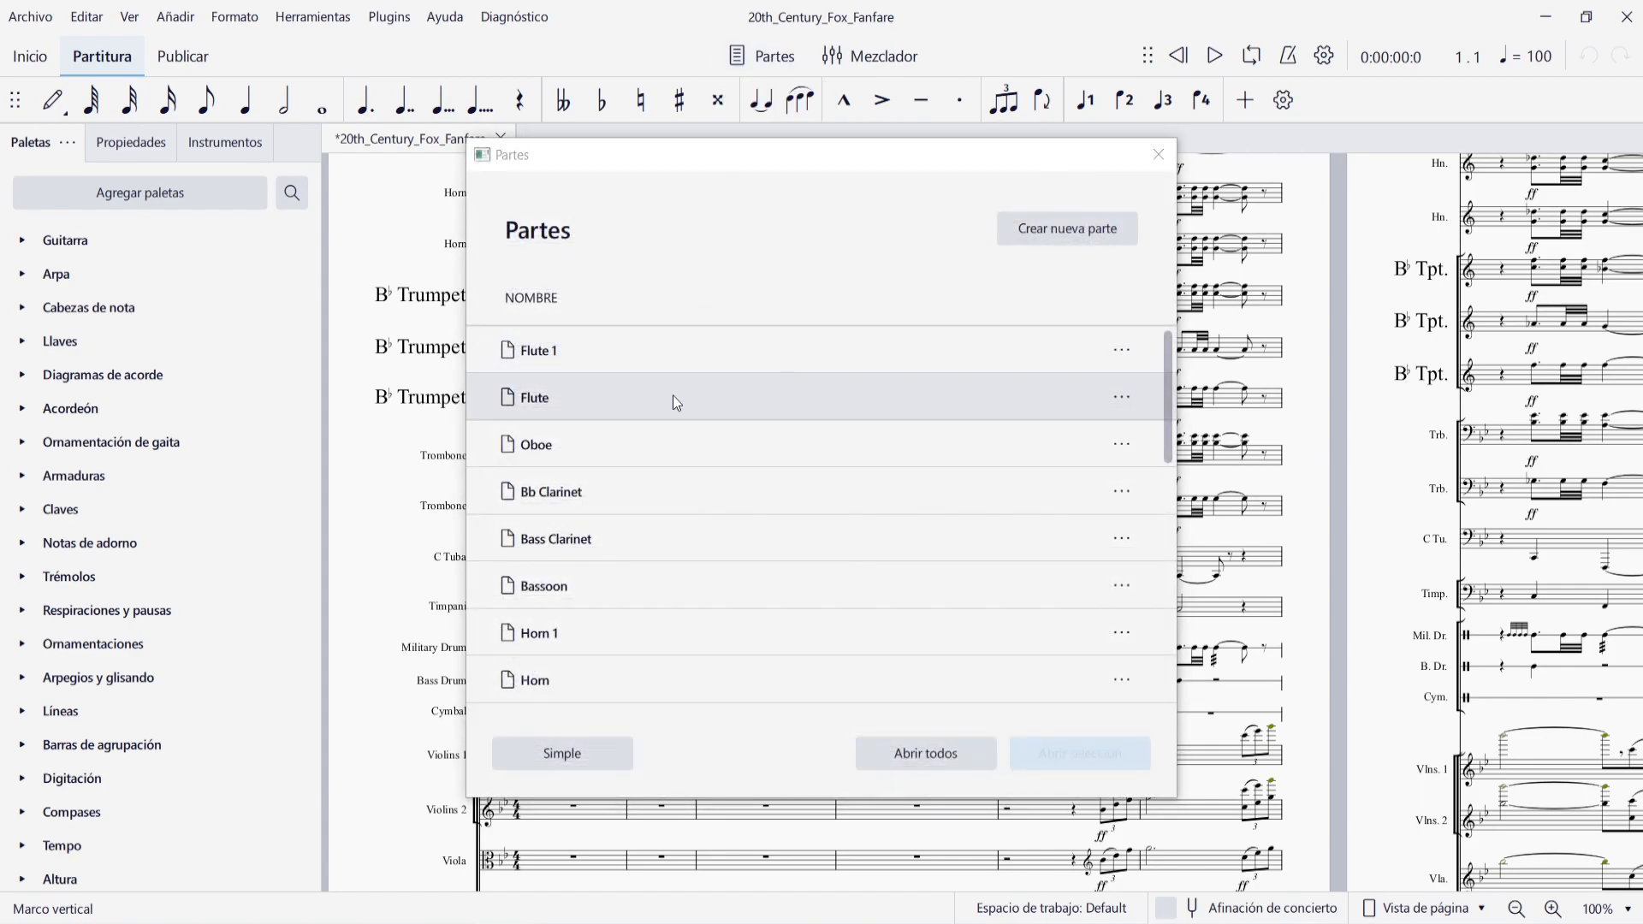
pyautogui.scroll(-1, 599, 438)
pyautogui.scroll(-8, 599, 440)
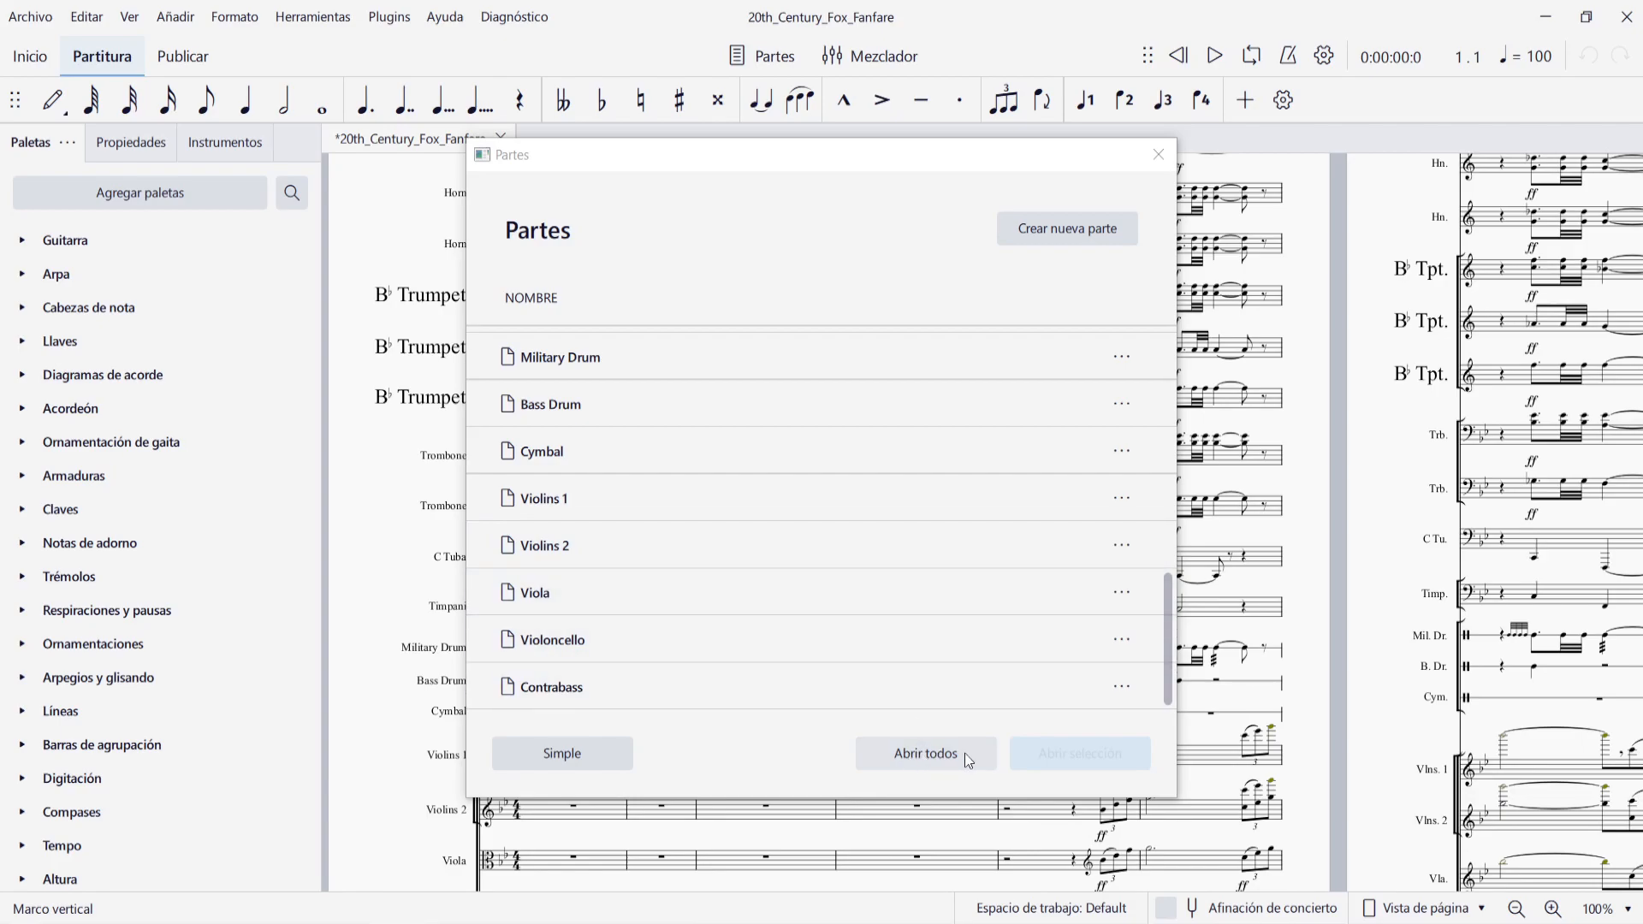
pyautogui.moveTo(592, 148); pyautogui.dragTo(589, 208)
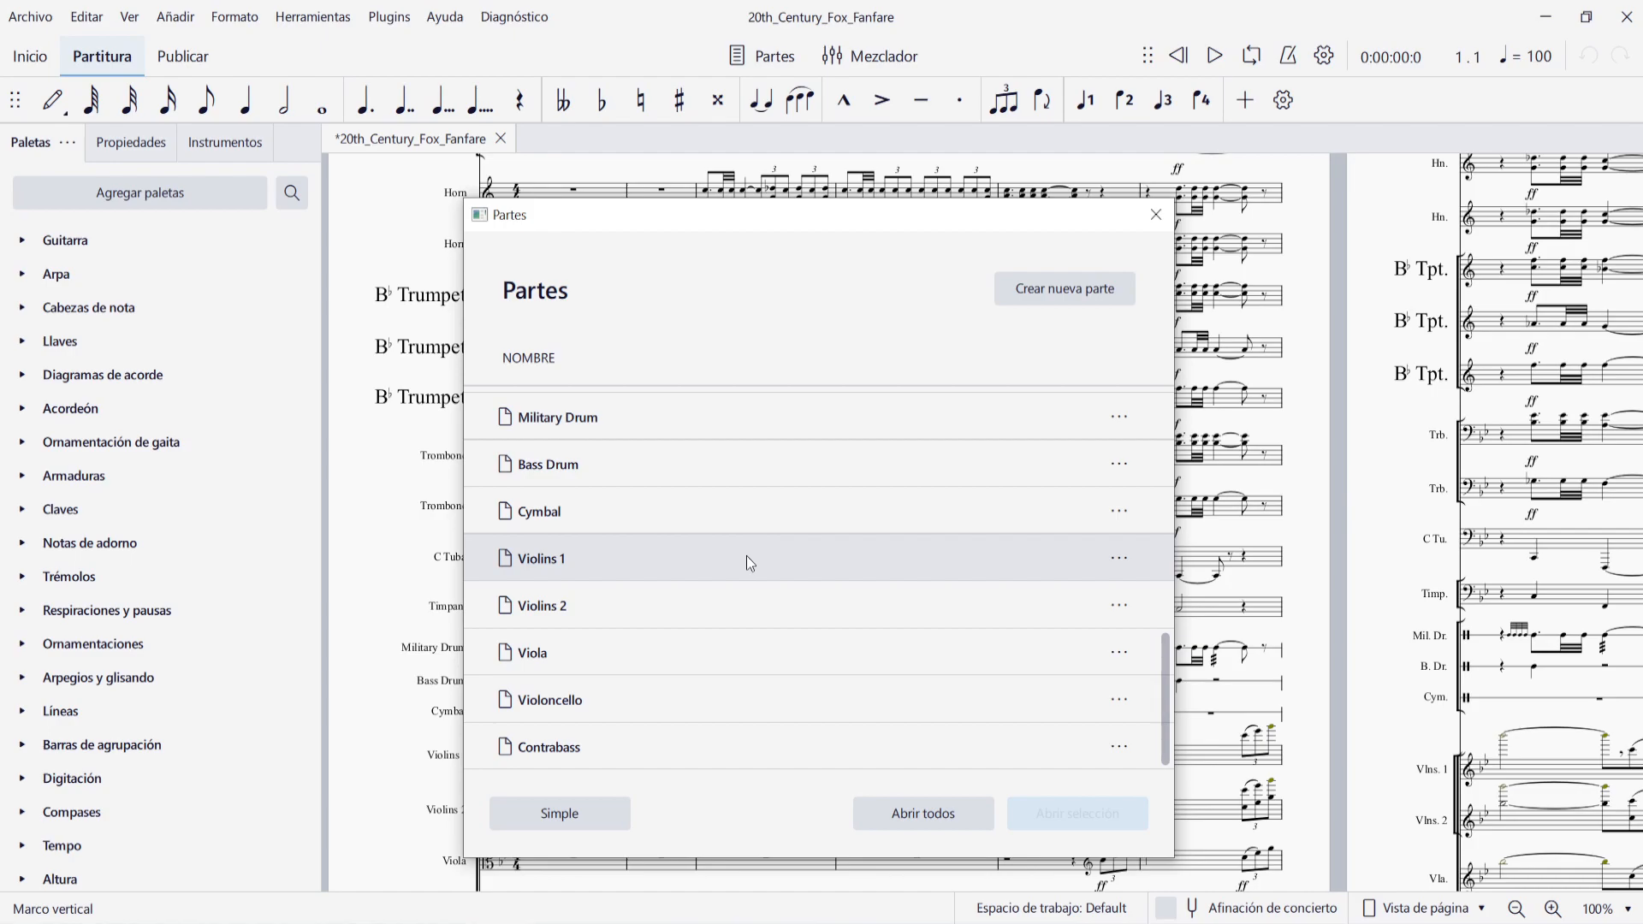
pyautogui.scroll(10, 754, 563)
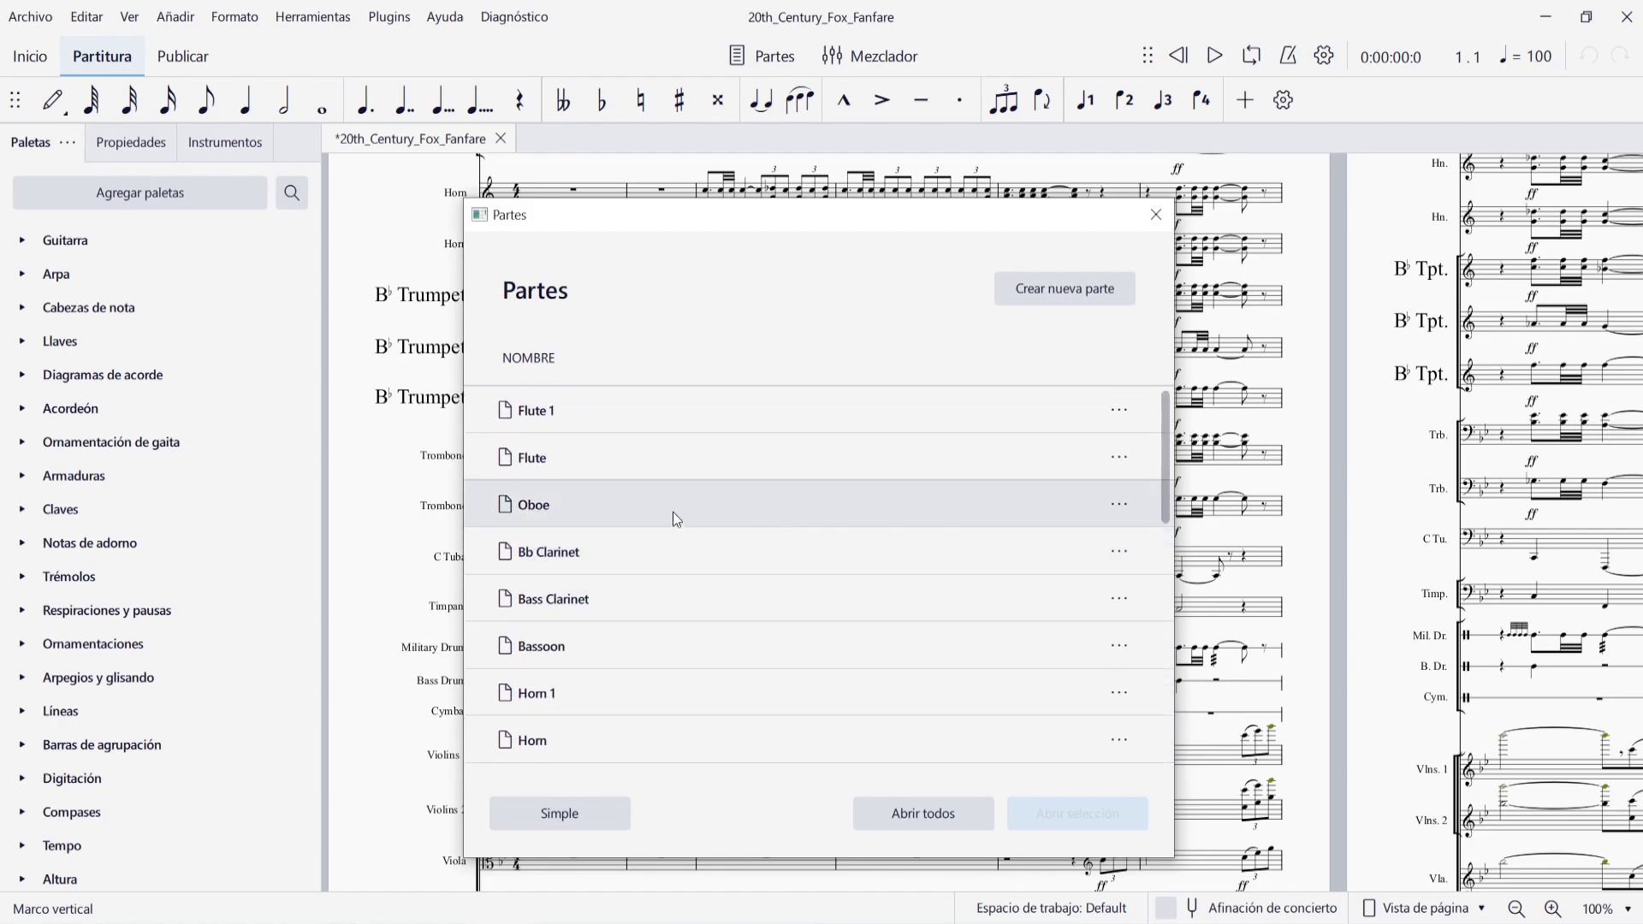
# Select the Flute, first Bb Trumpet 1 and Violins 1 parts together in the parts list.
pyautogui.click(620, 459)
pyautogui.scroll(-5, 879, 524)
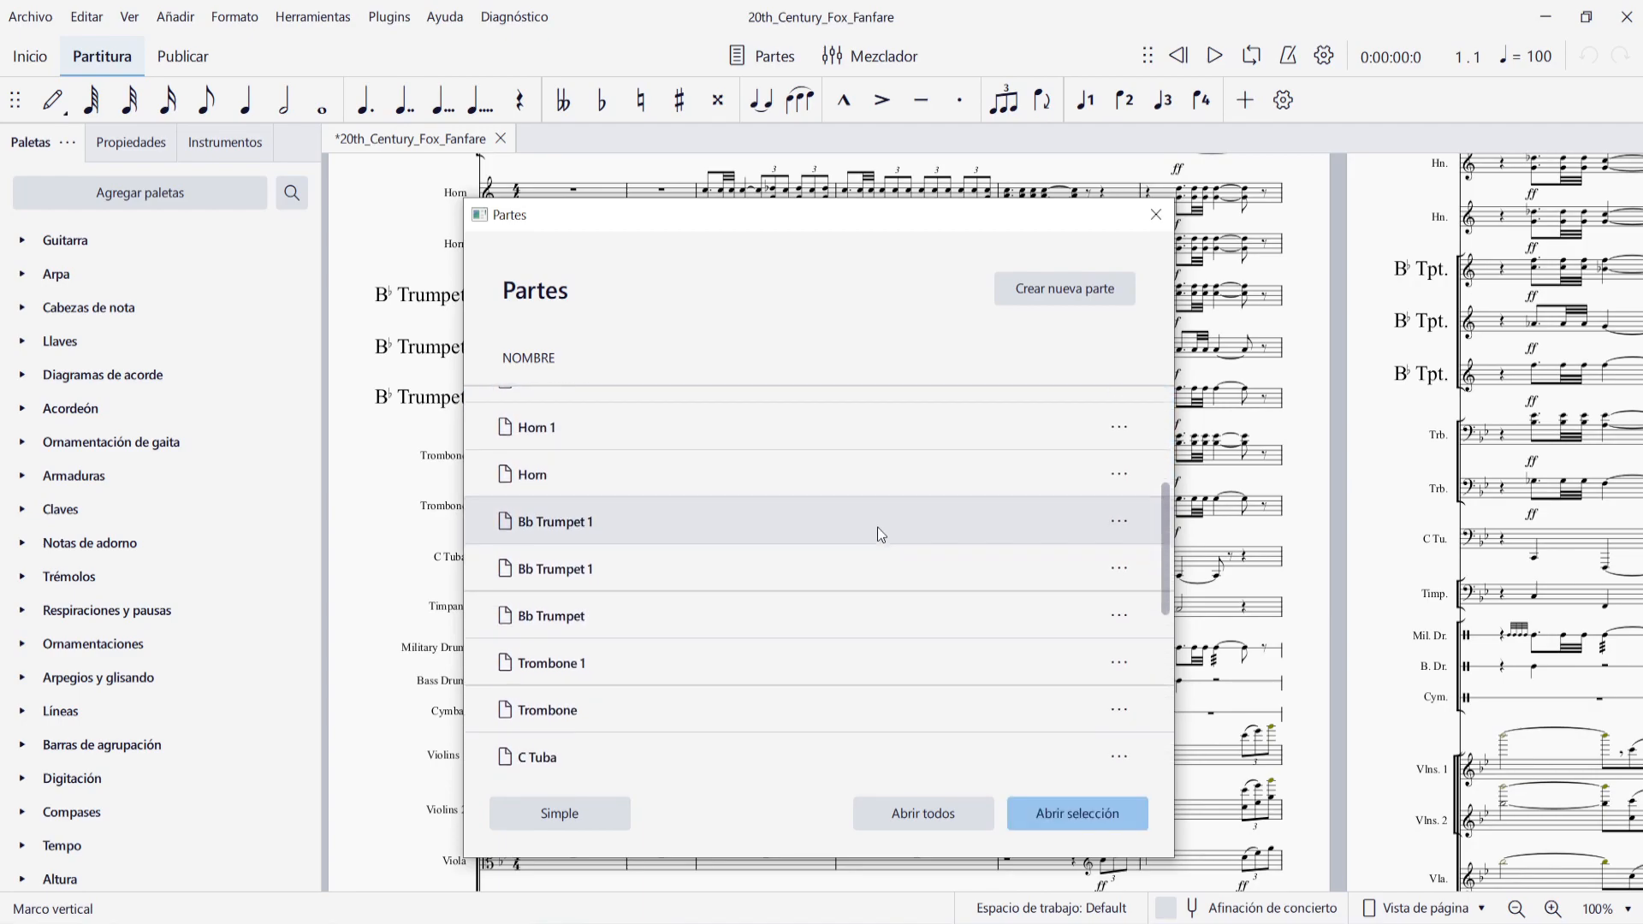
pyautogui.click(635, 521)
pyautogui.scroll(-3, 779, 560)
pyautogui.scroll(-3, 779, 558)
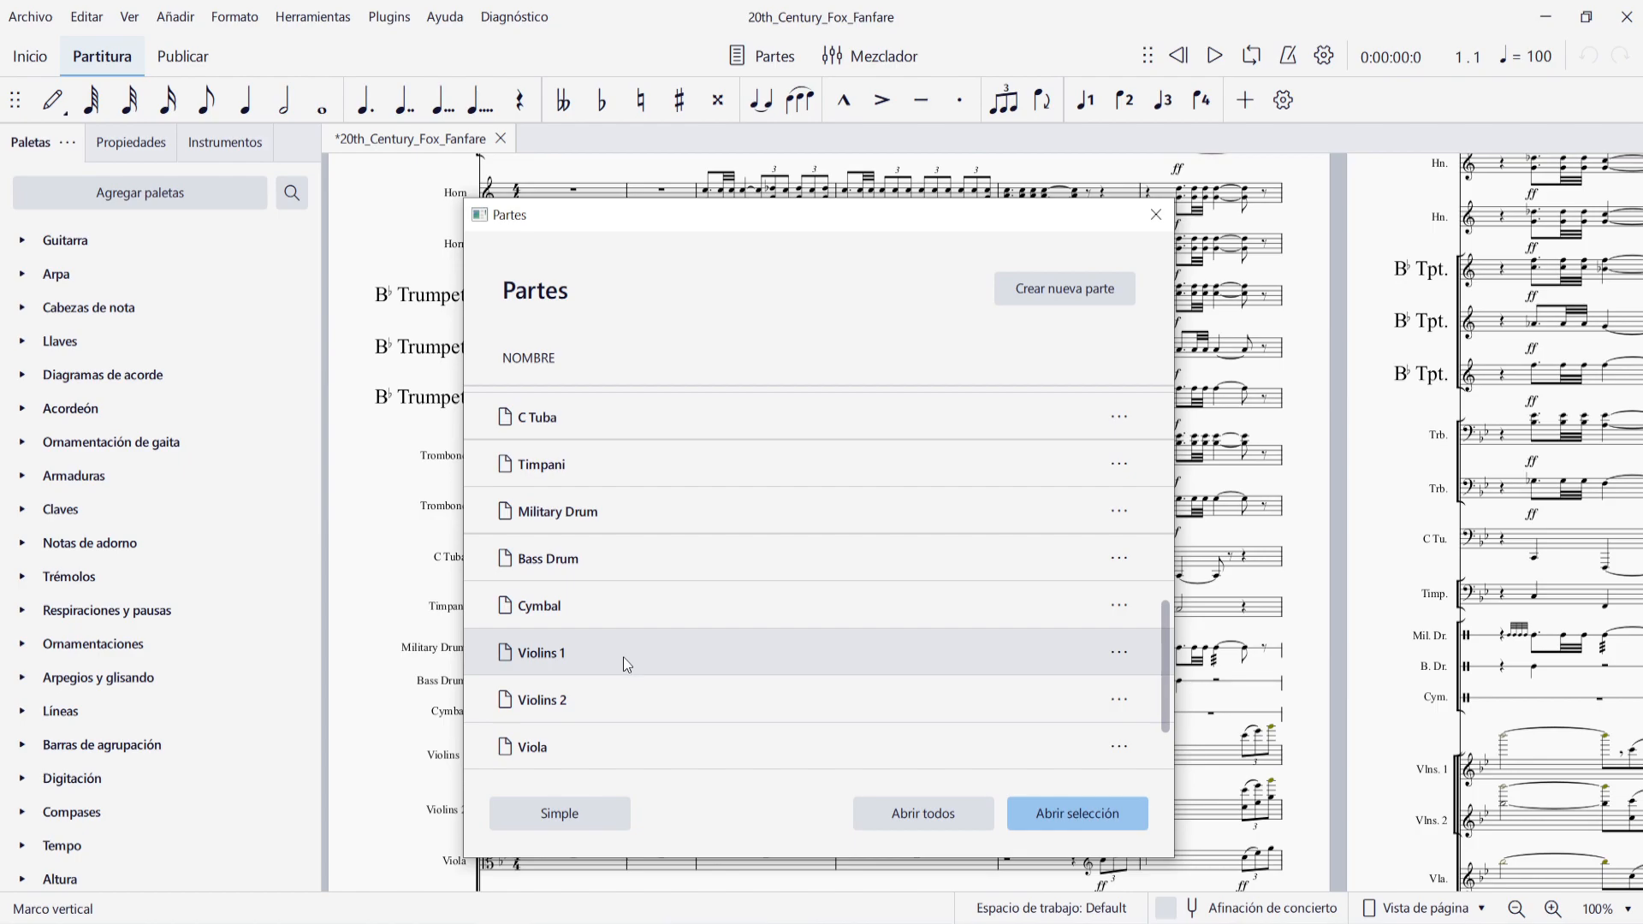
pyautogui.click(623, 656)
pyautogui.scroll(1, 719, 524)
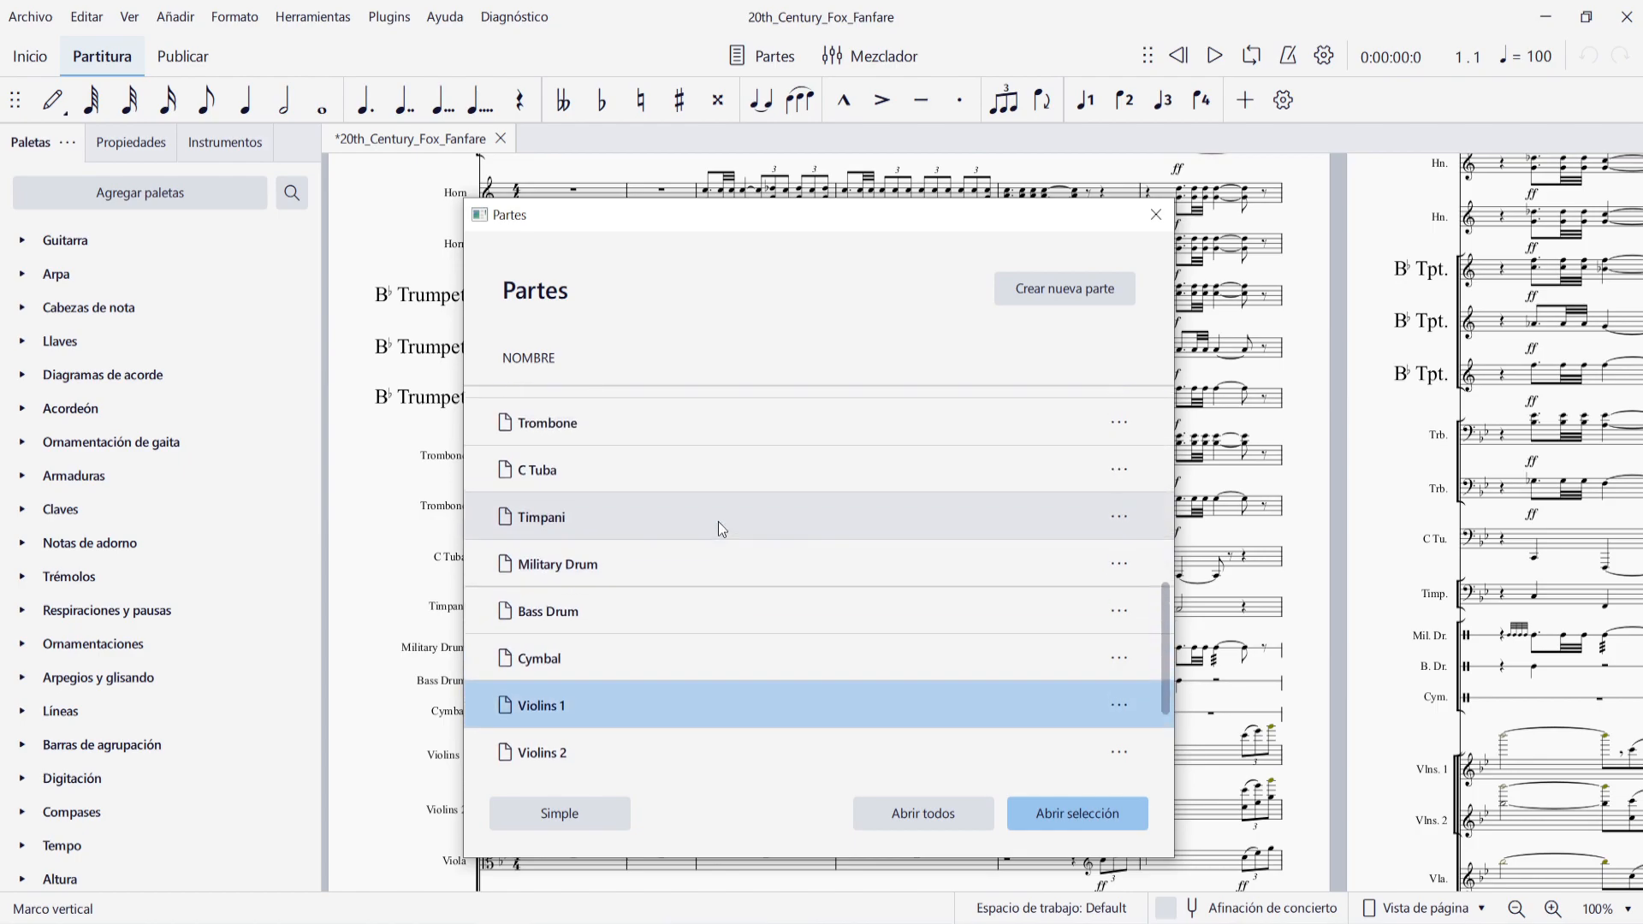
pyautogui.scroll(8, 719, 528)
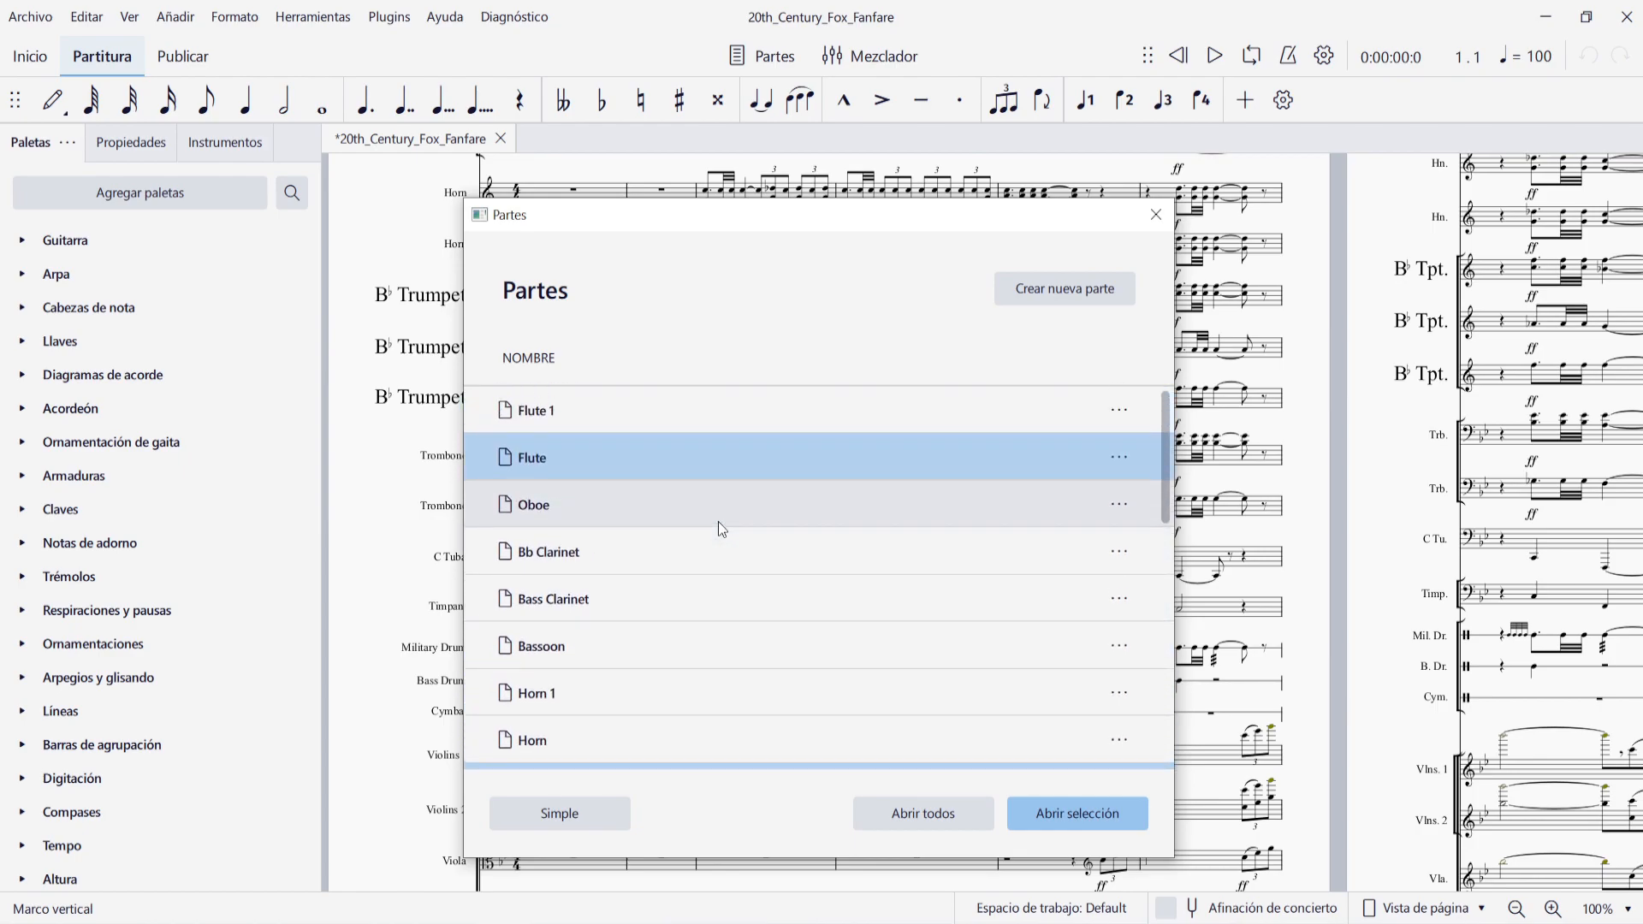
pyautogui.scroll(-8, 718, 523)
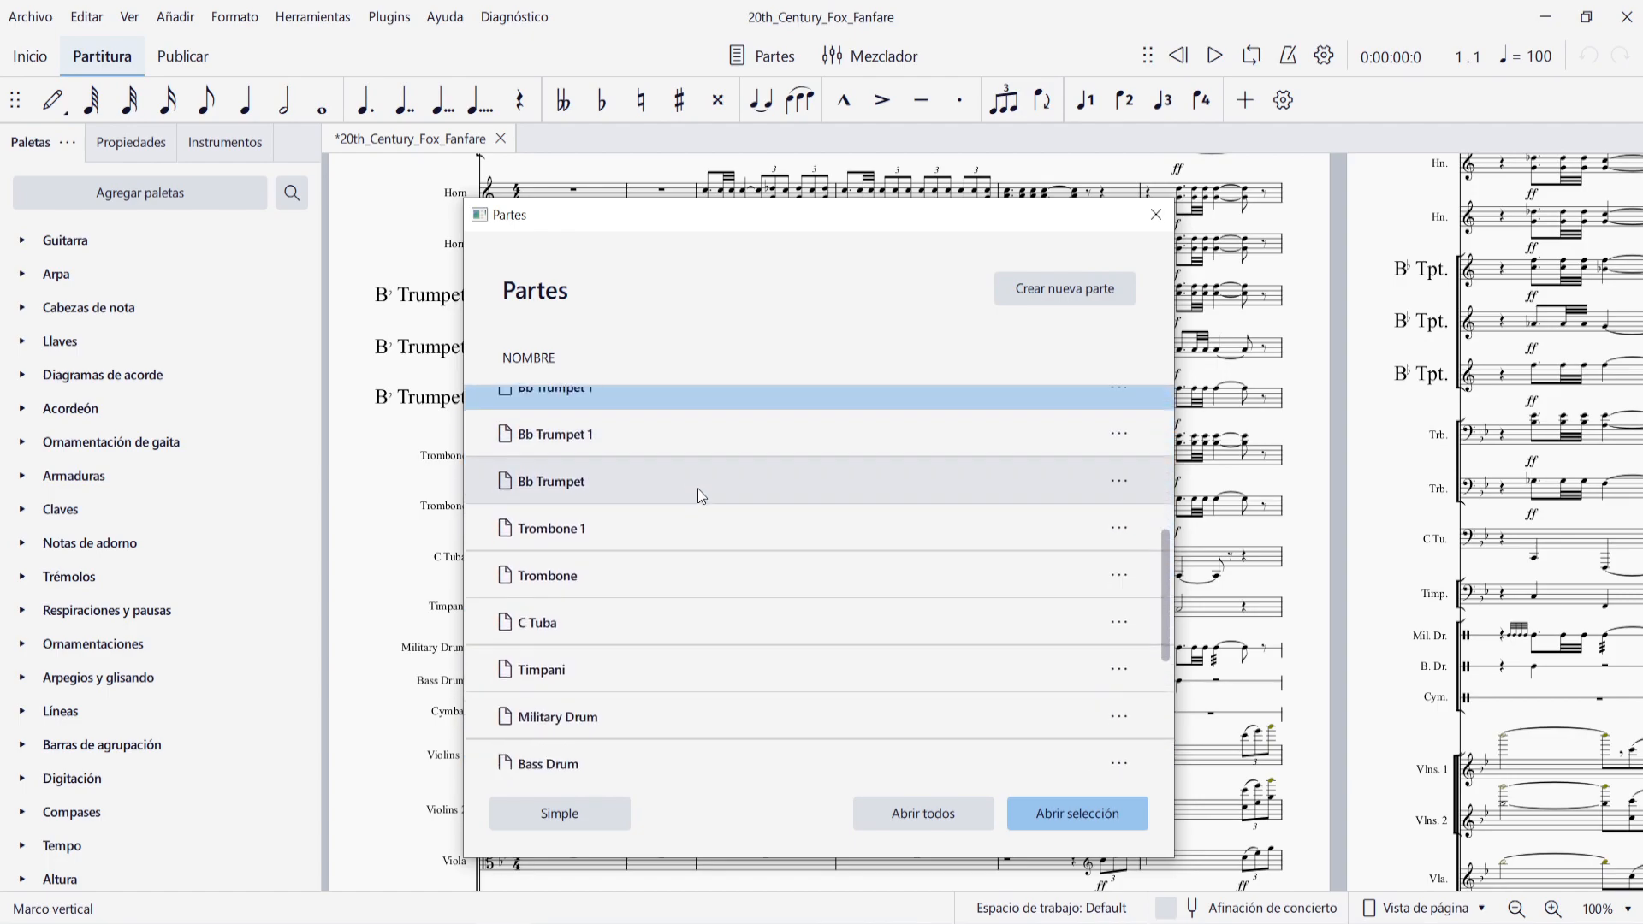
pyautogui.scroll(-1, 702, 496)
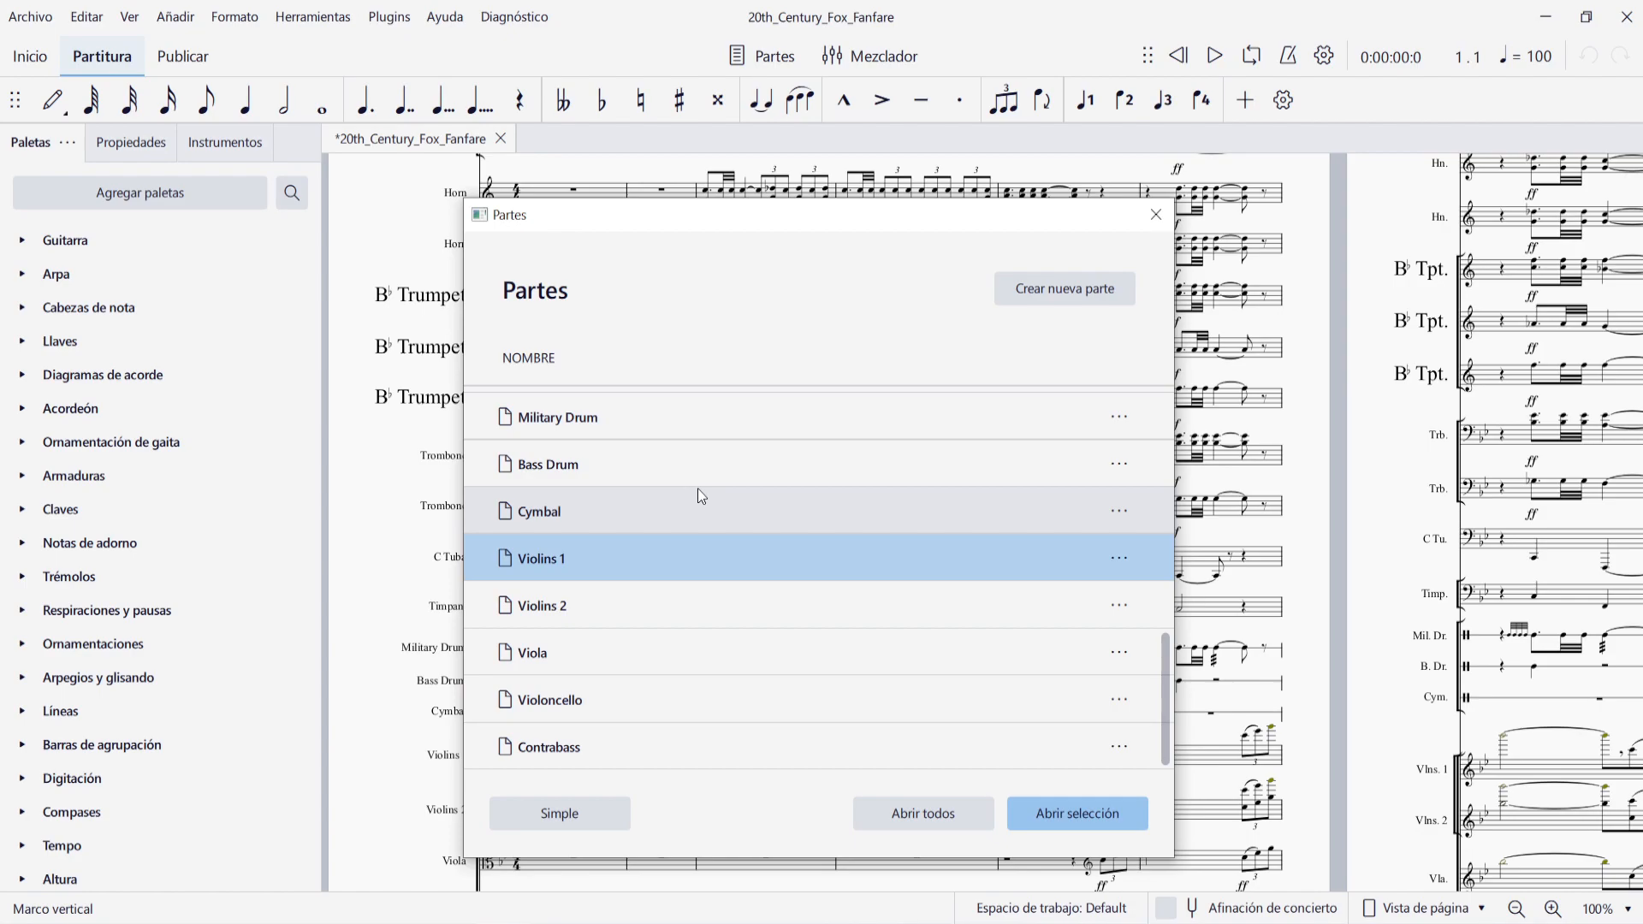
# Select the consecutive range of parts from Bass Drum through Viola.
pyautogui.click(648, 458)
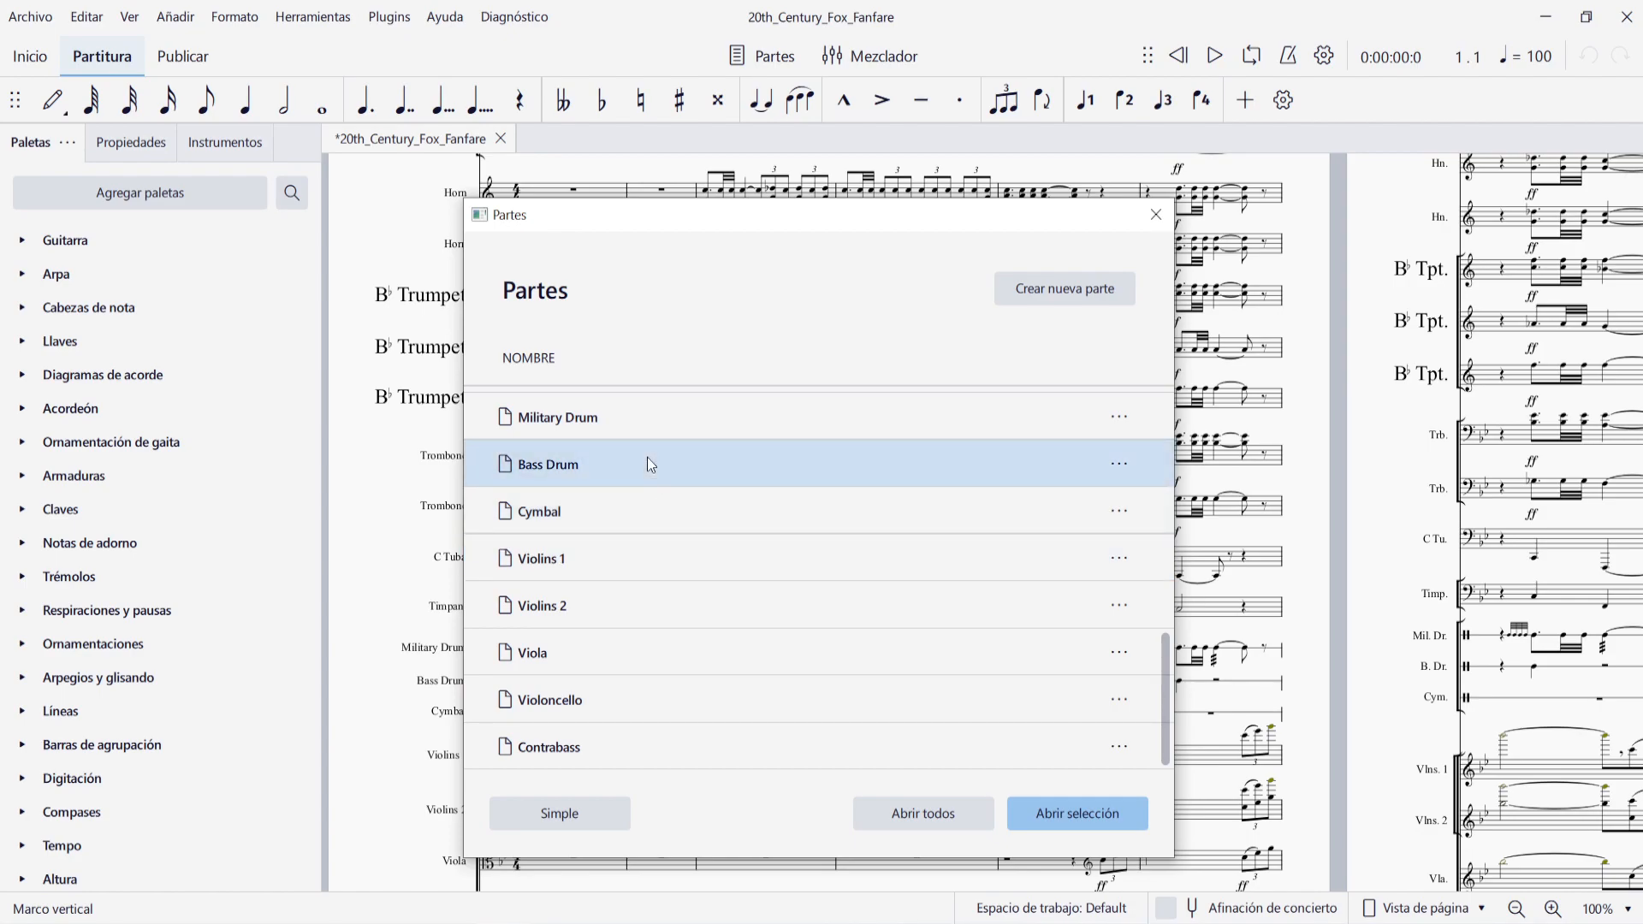
pyautogui.keyDown('shift'); pyautogui.click(663, 618); pyautogui.keyUp('shift')
pyautogui.keyDown('shift'); pyautogui.click(660, 631); pyautogui.keyUp('shift')
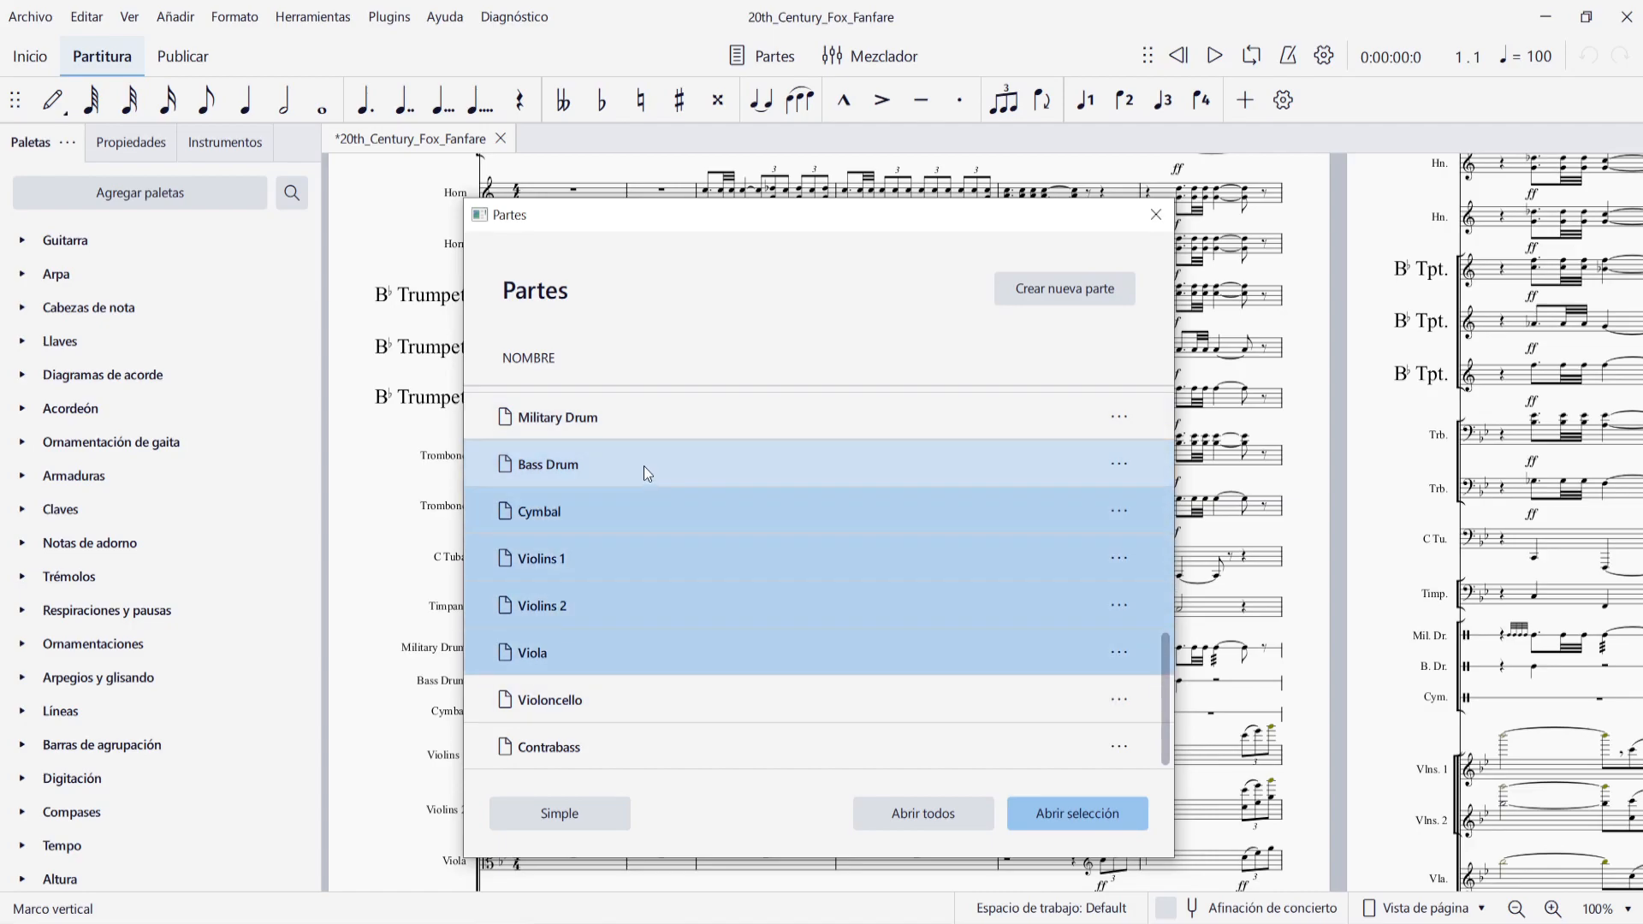
# Select only the Flute, first Bb Trumpet 1 and Violins 1 parts and open the selection.
pyautogui.scroll(8, 654, 613)
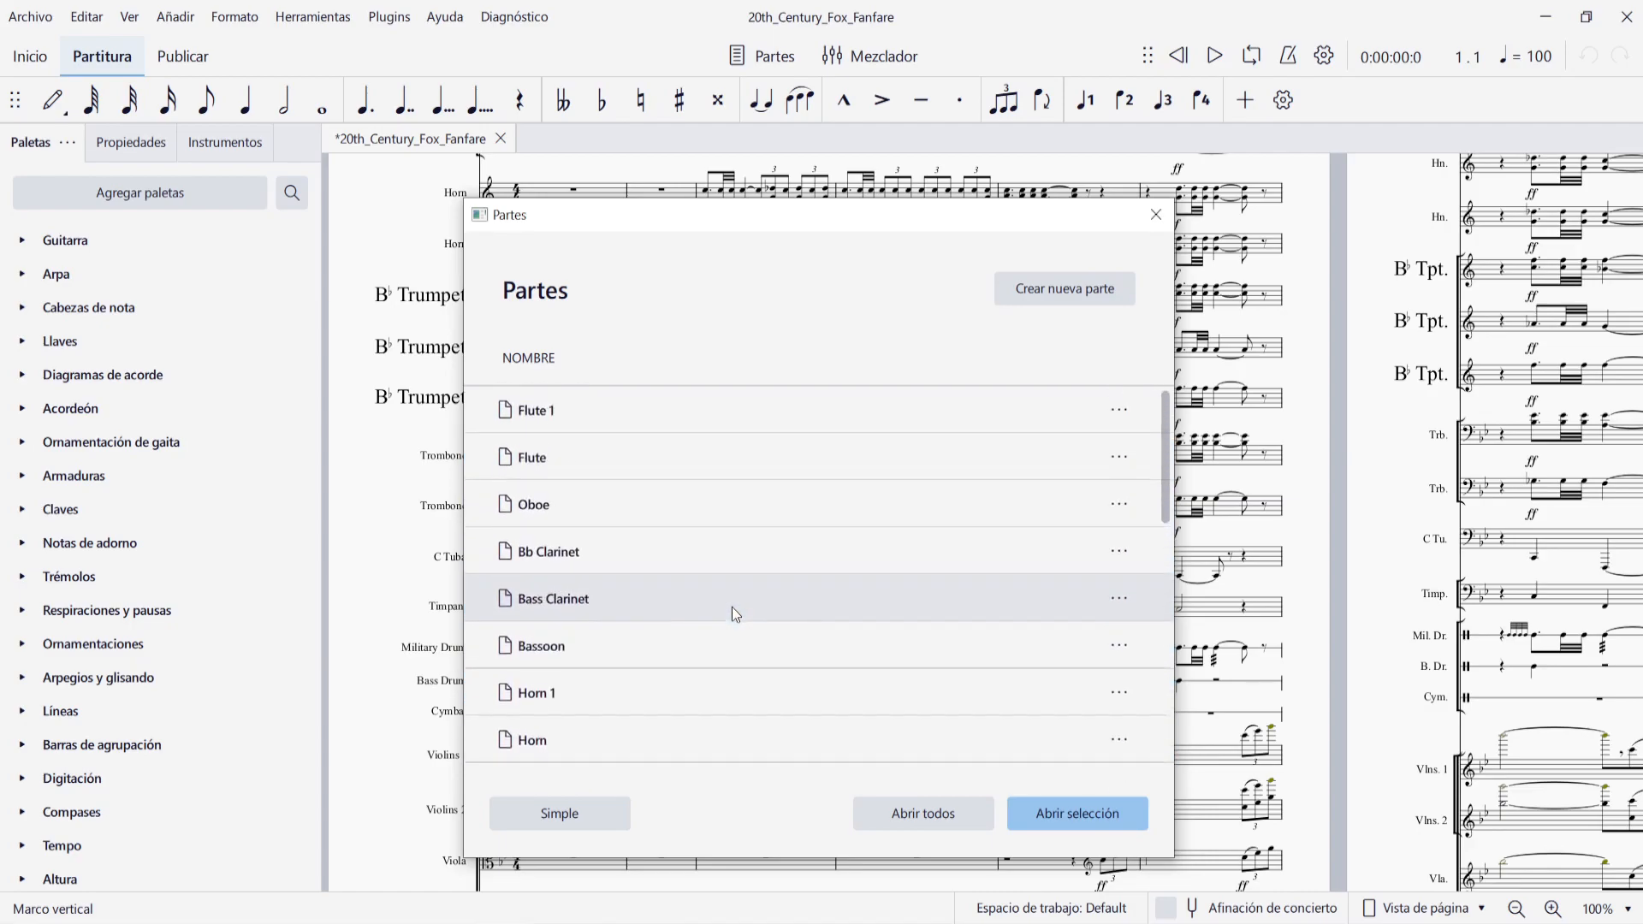
pyautogui.click(634, 457)
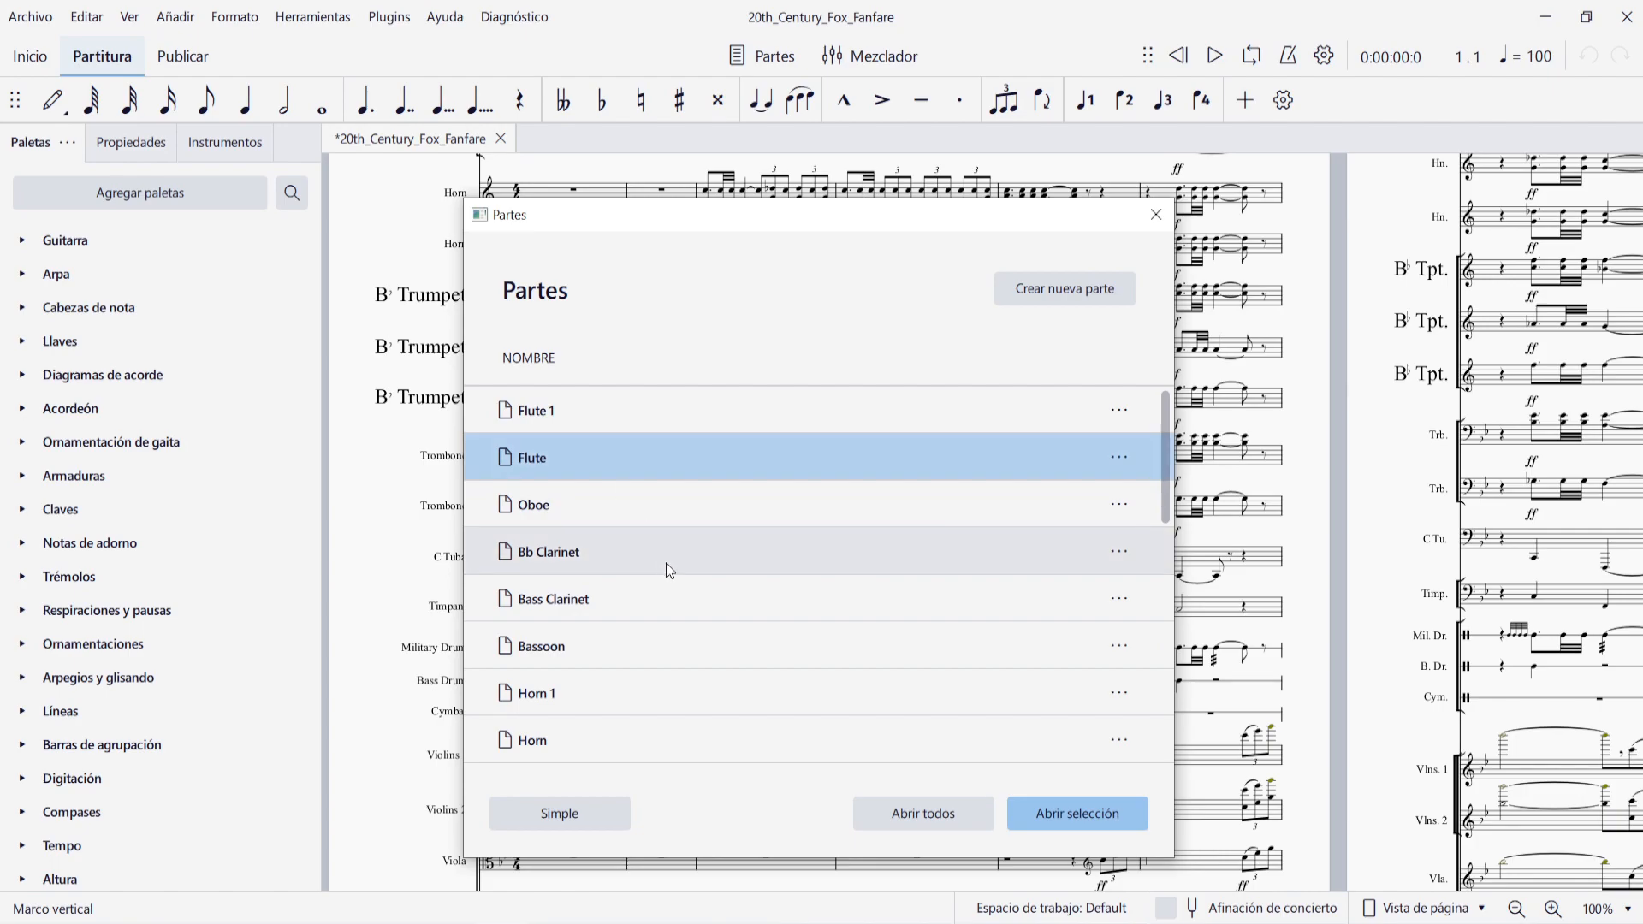
pyautogui.scroll(-3, 666, 562)
pyautogui.click(623, 558)
pyautogui.scroll(-4, 623, 558)
pyautogui.scroll(-2, 623, 565)
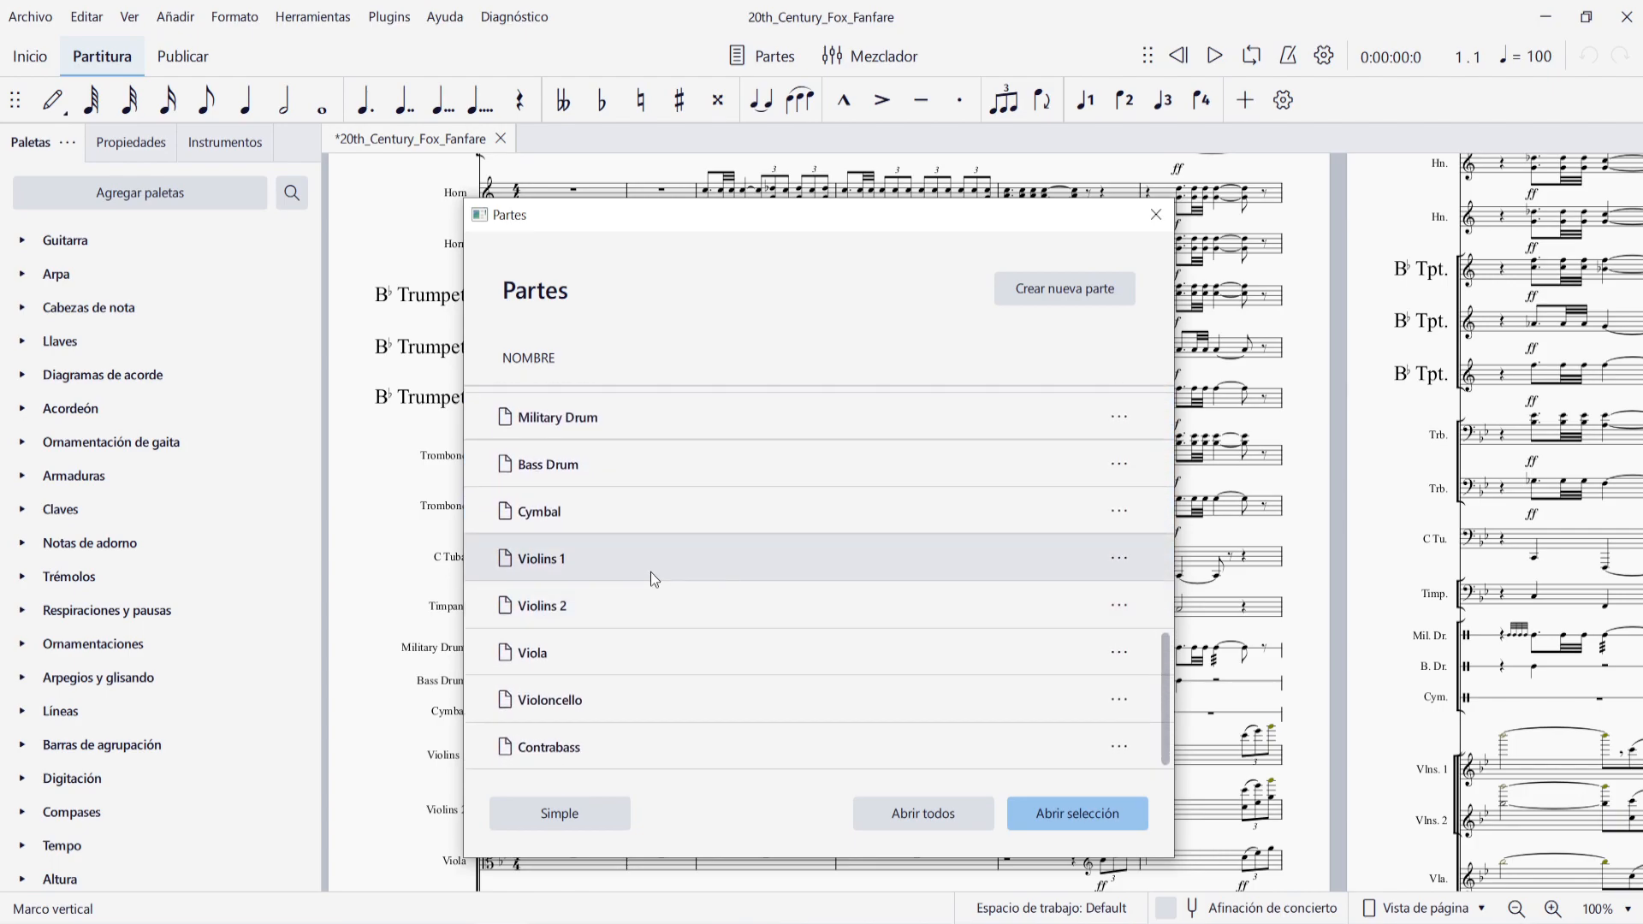
pyautogui.click(642, 567)
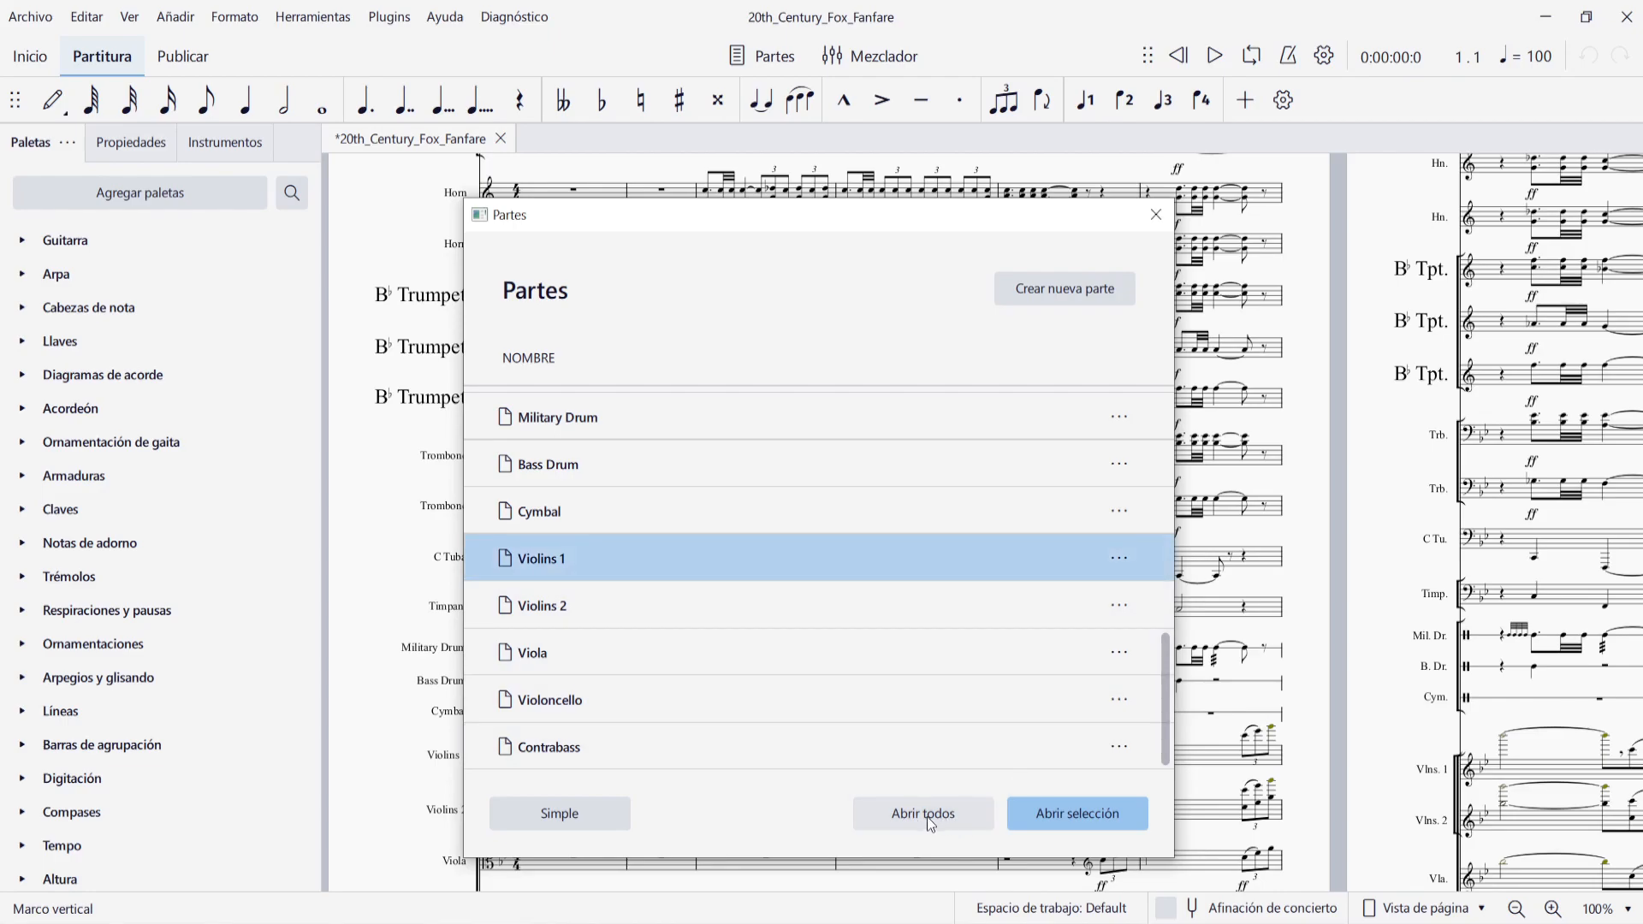
pyautogui.click(1085, 819)
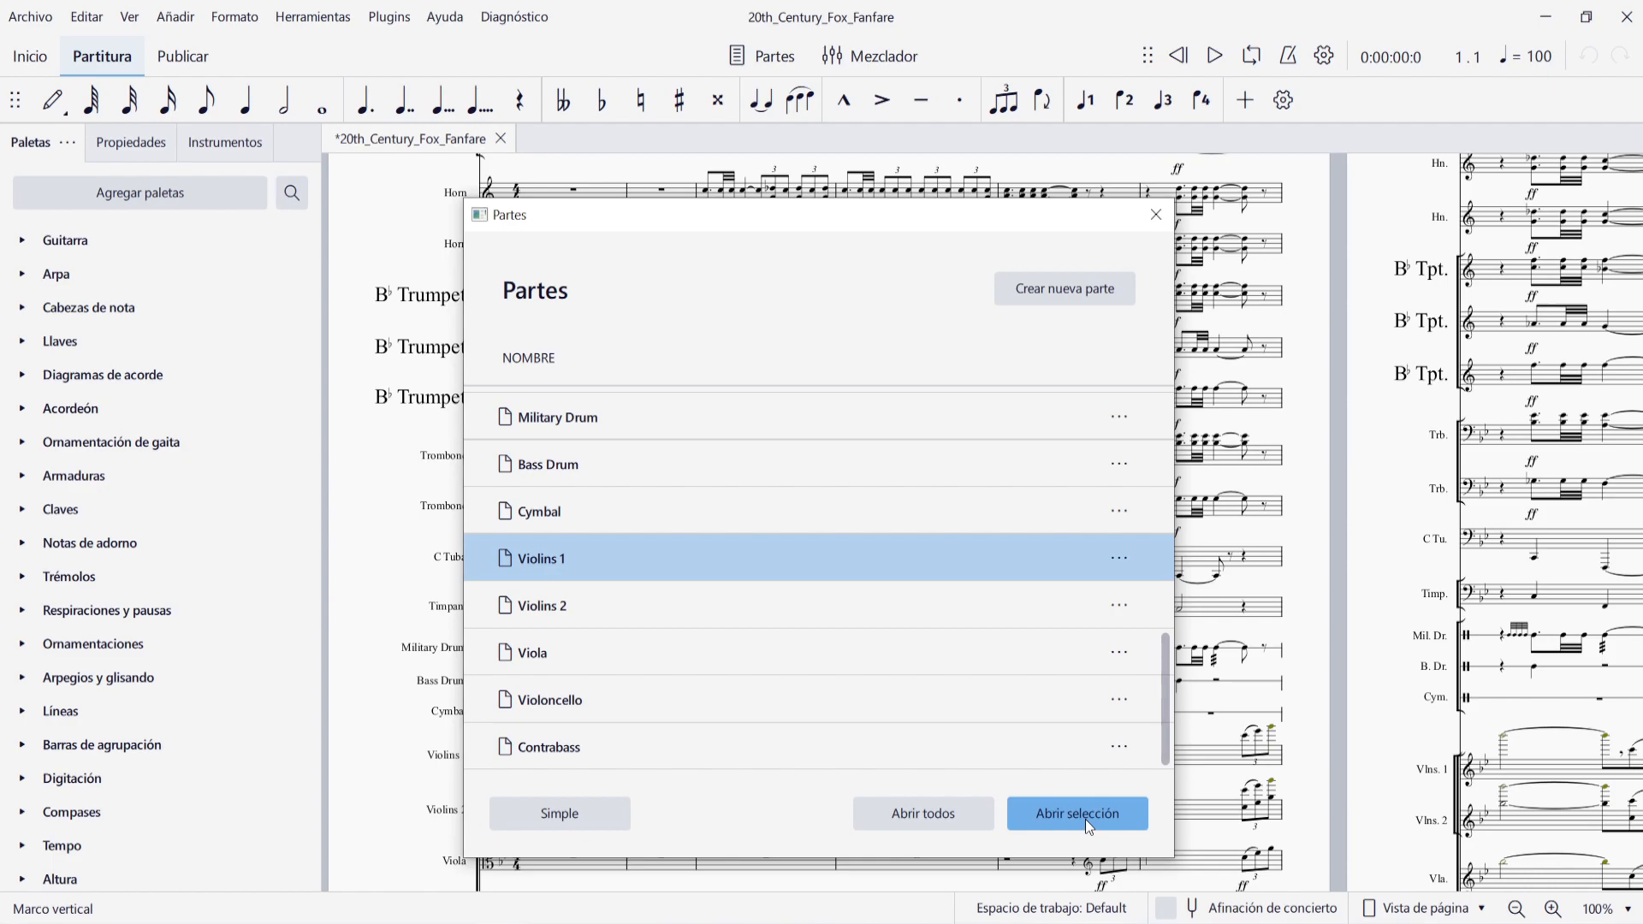
# View the opened Flute, Bb Trumpet 1 and Violins 1 parts one after another.
pyautogui.click(542, 139)
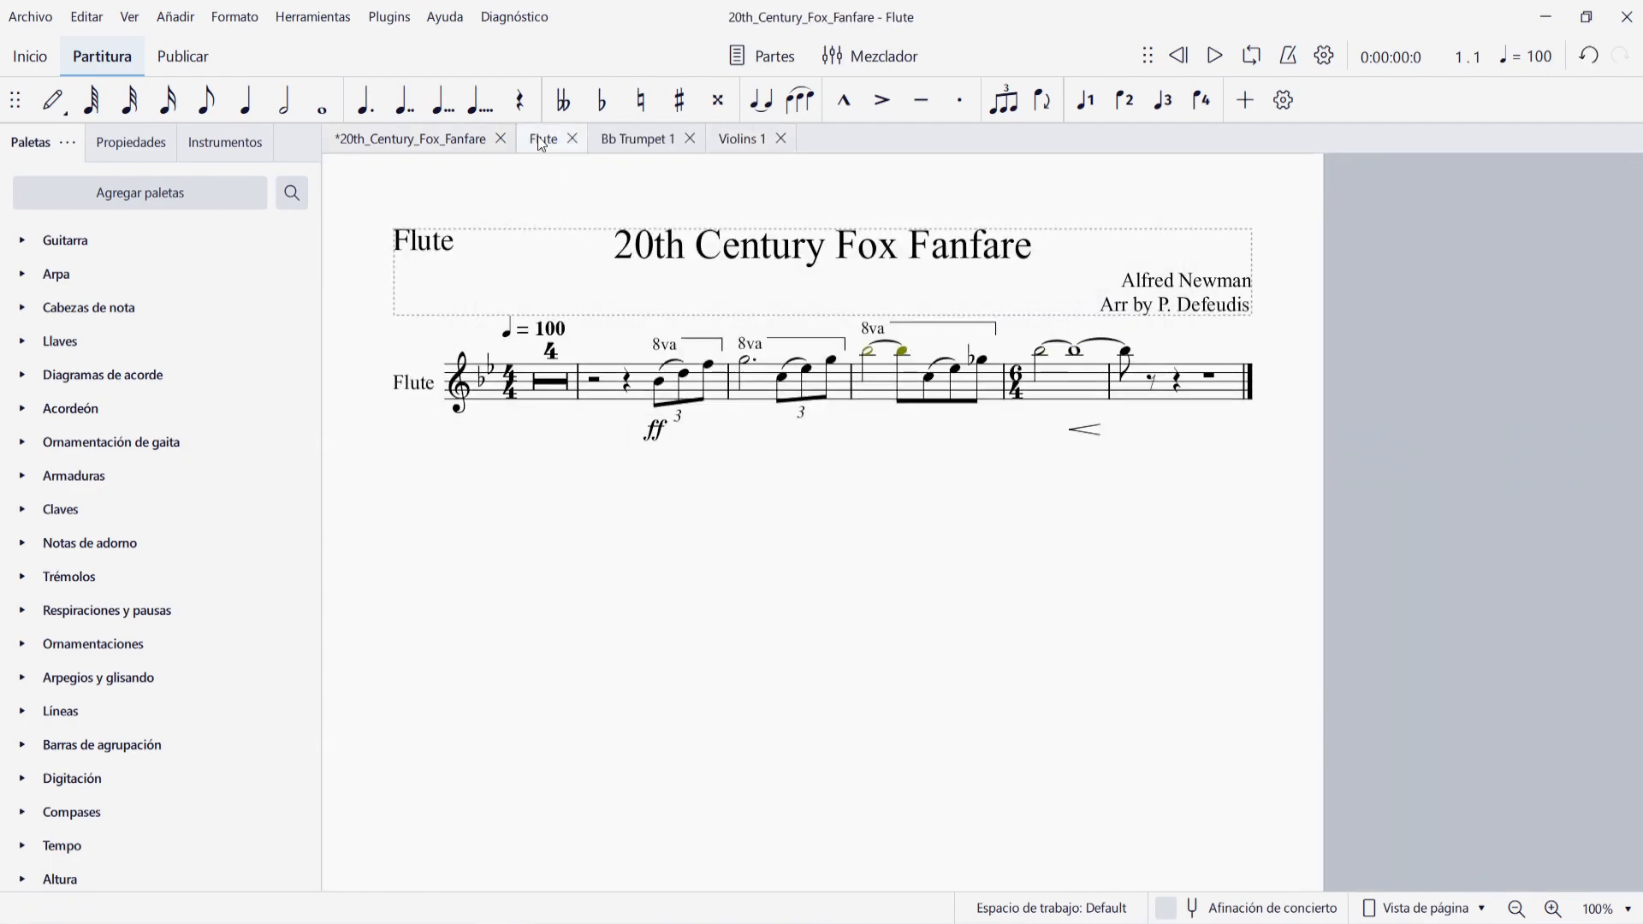
pyautogui.click(633, 139)
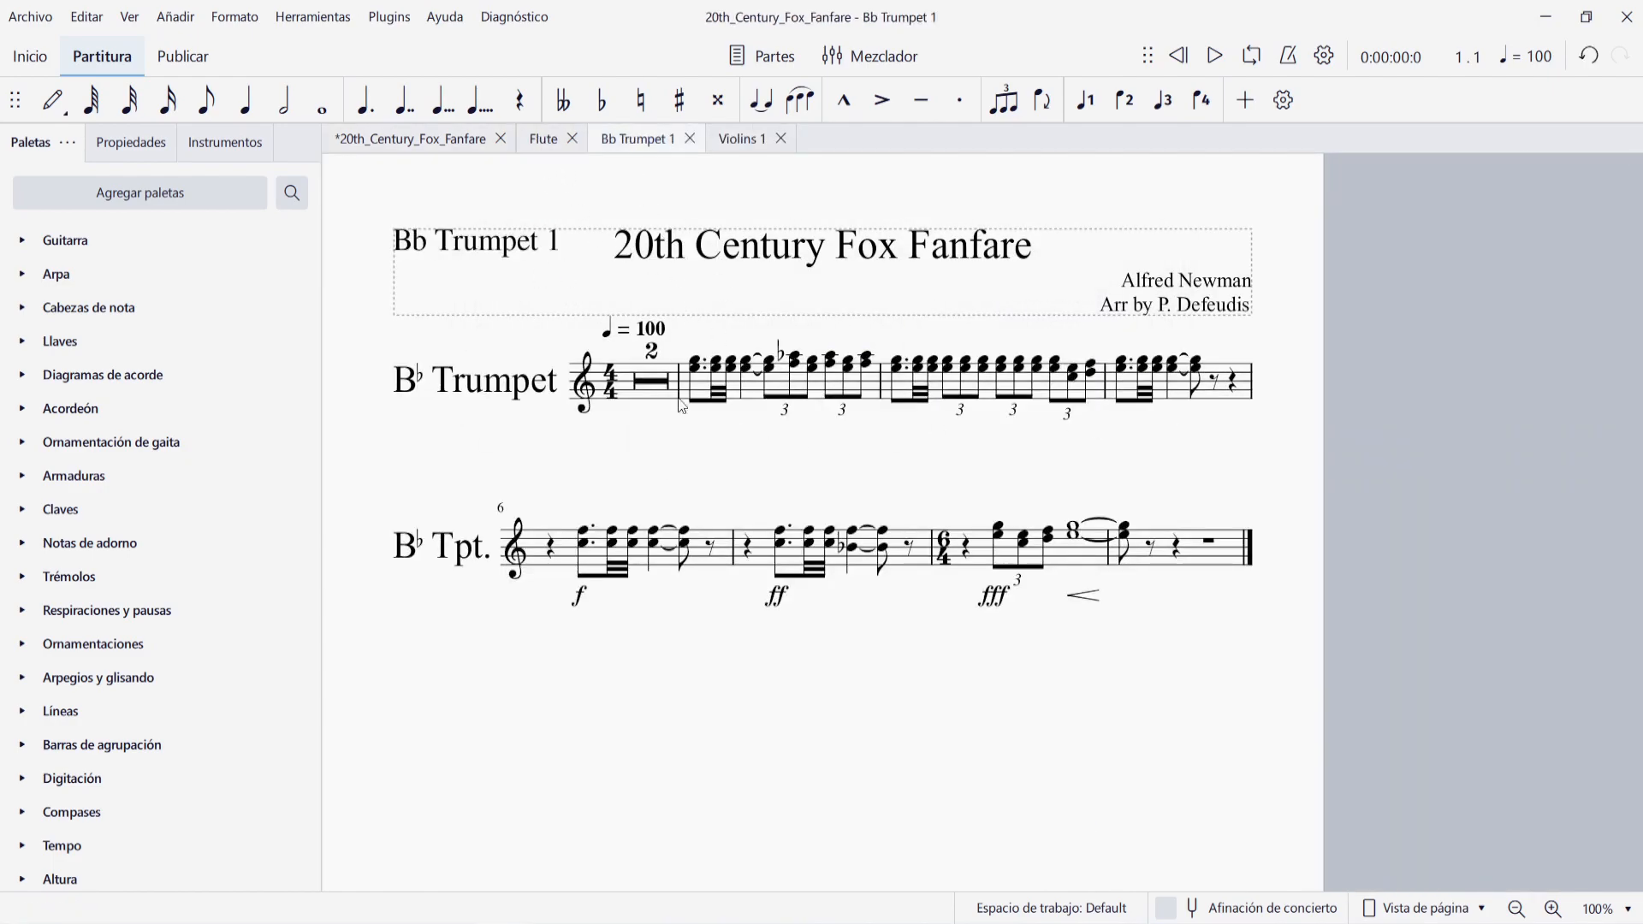
pyautogui.click(727, 150)
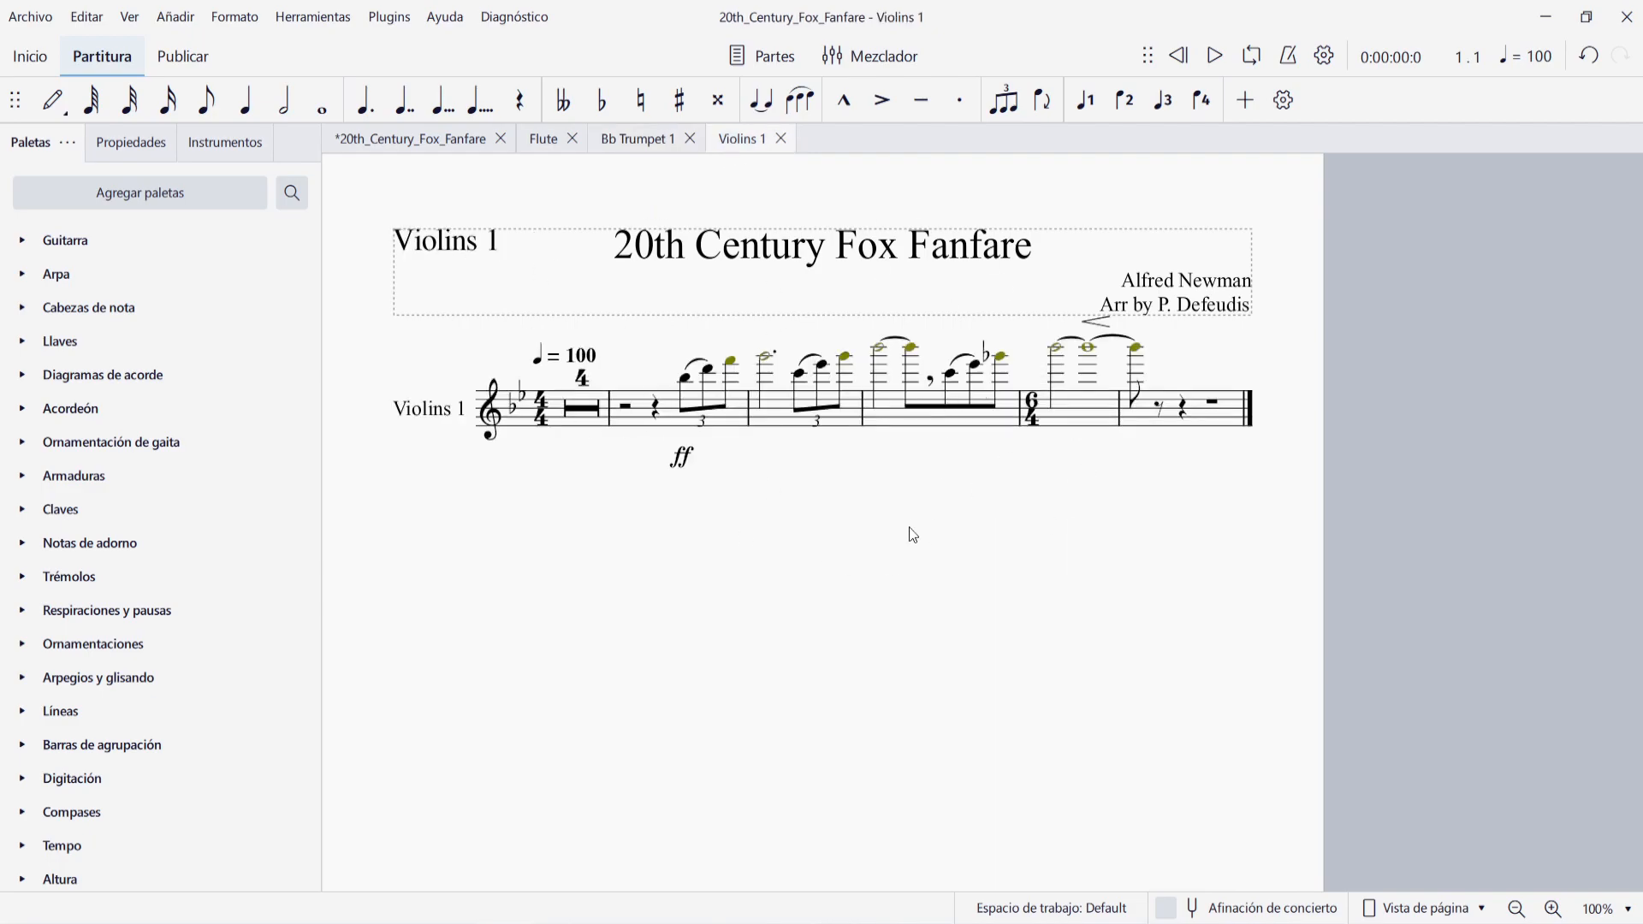
# Close the Violins 1 part and reopen it from the parts list.
pyautogui.click(782, 139)
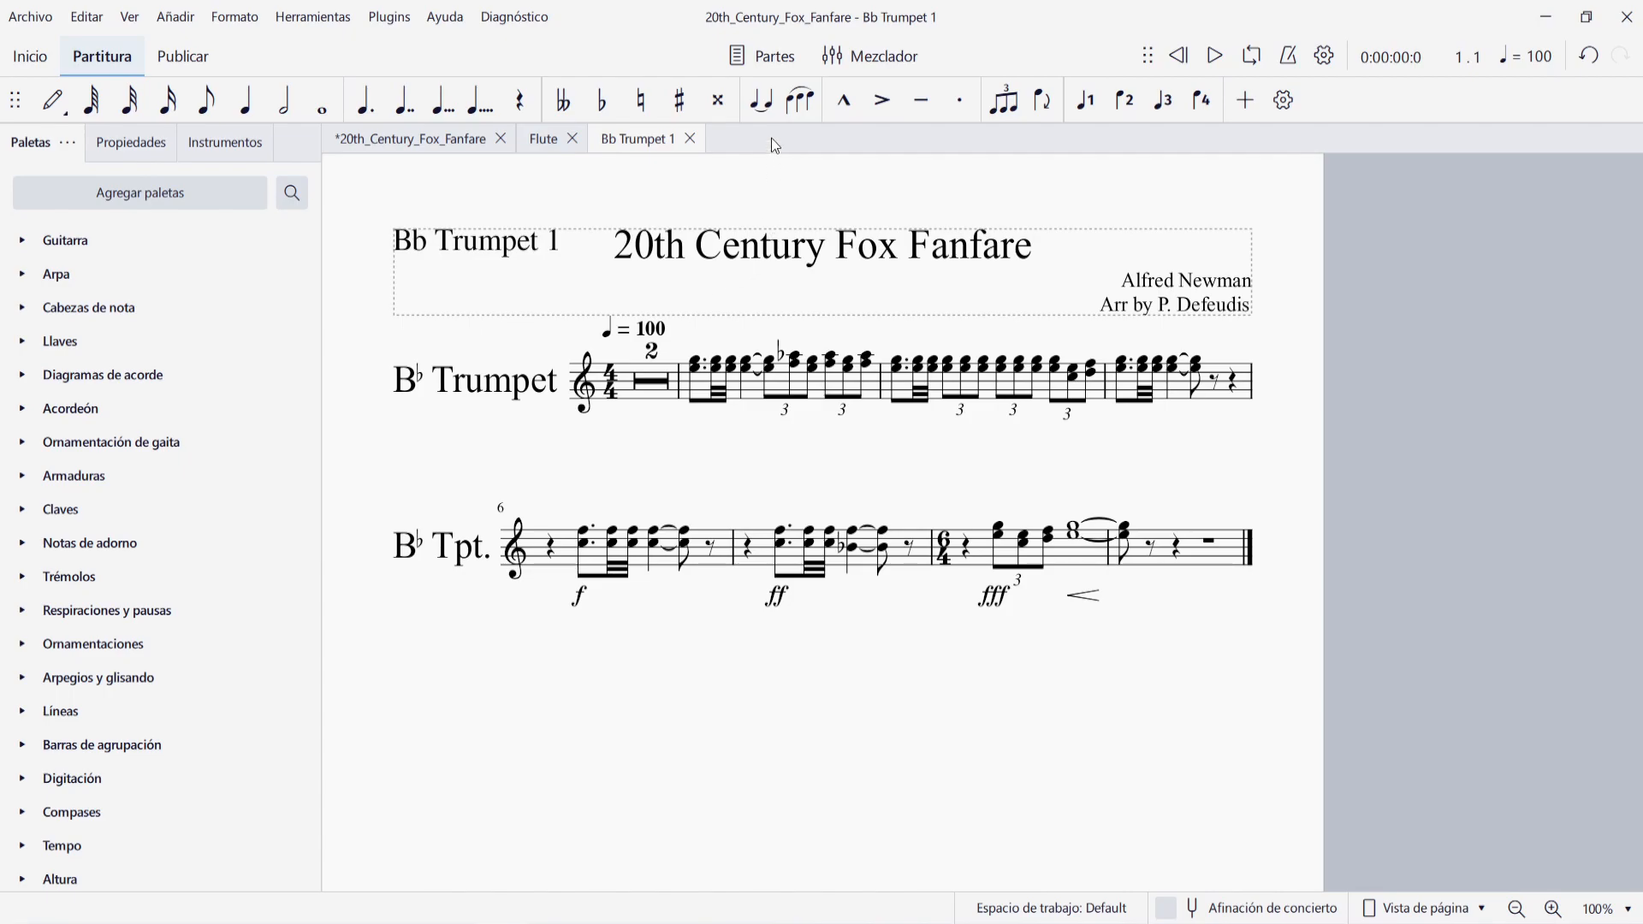
pyautogui.click(762, 56)
pyautogui.scroll(-6, 698, 450)
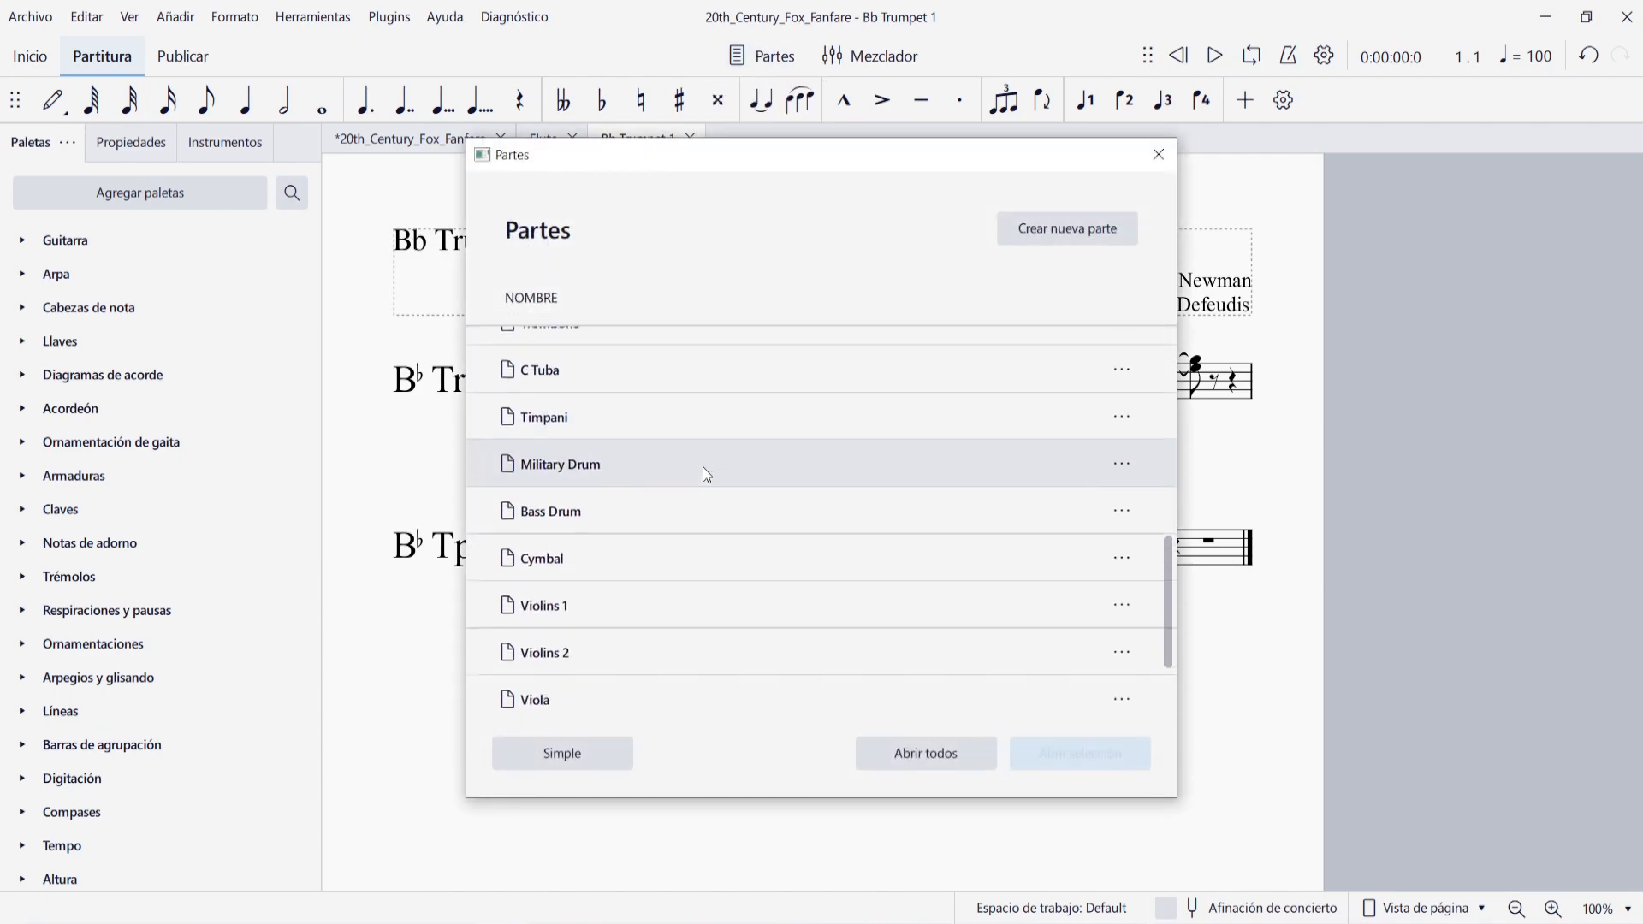
pyautogui.scroll(-1, 704, 470)
pyautogui.click(559, 552)
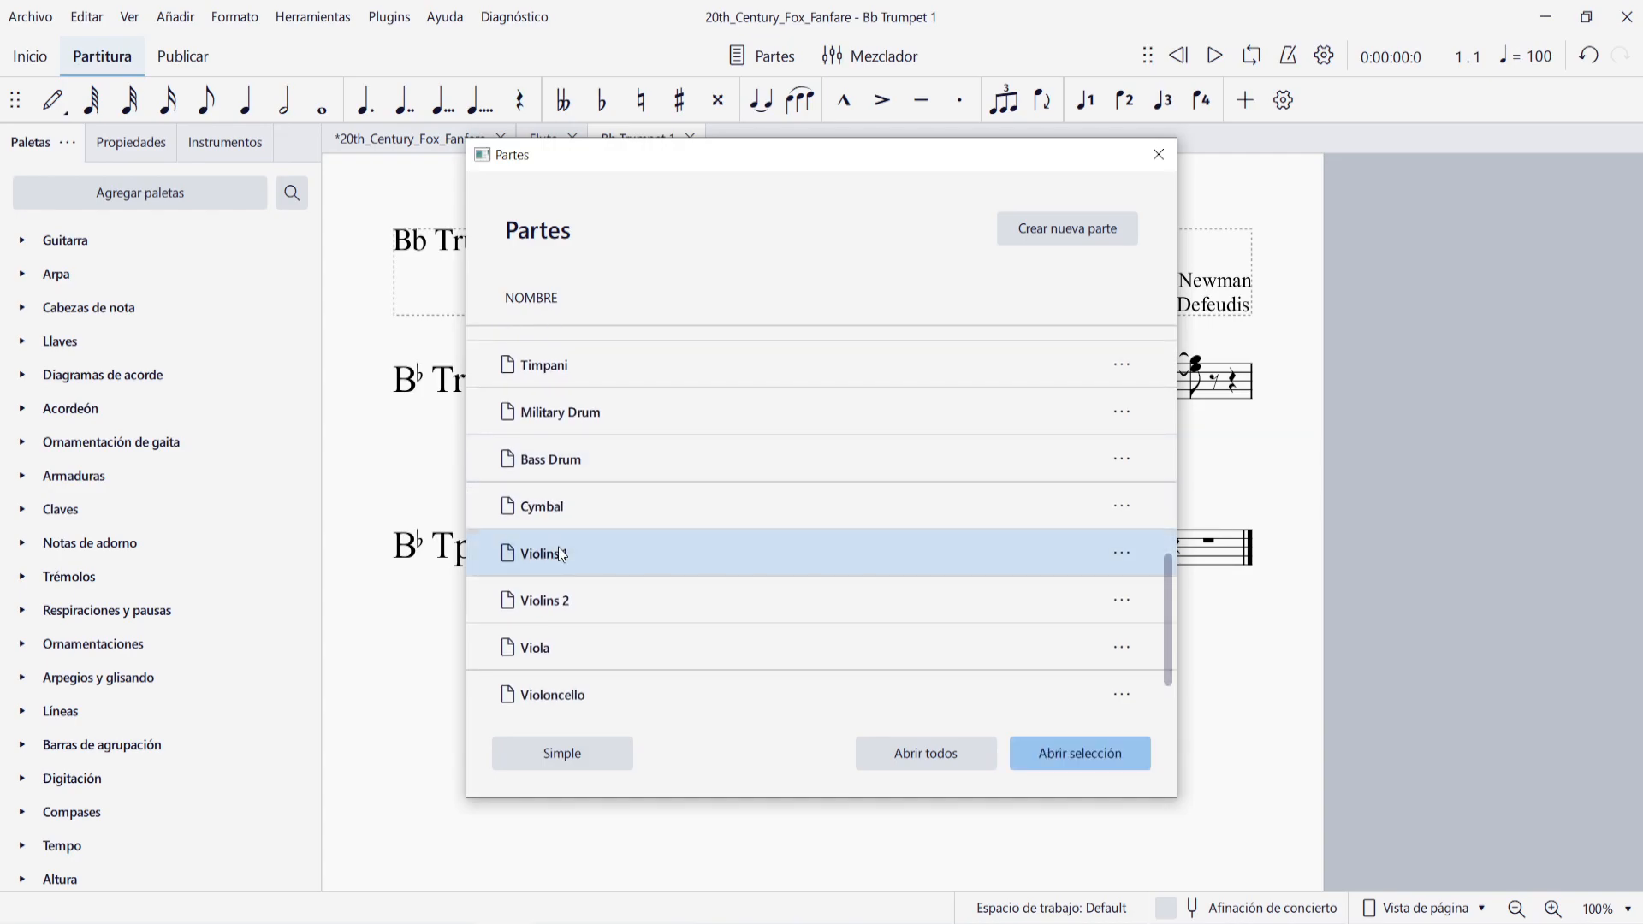
pyautogui.click(1100, 757)
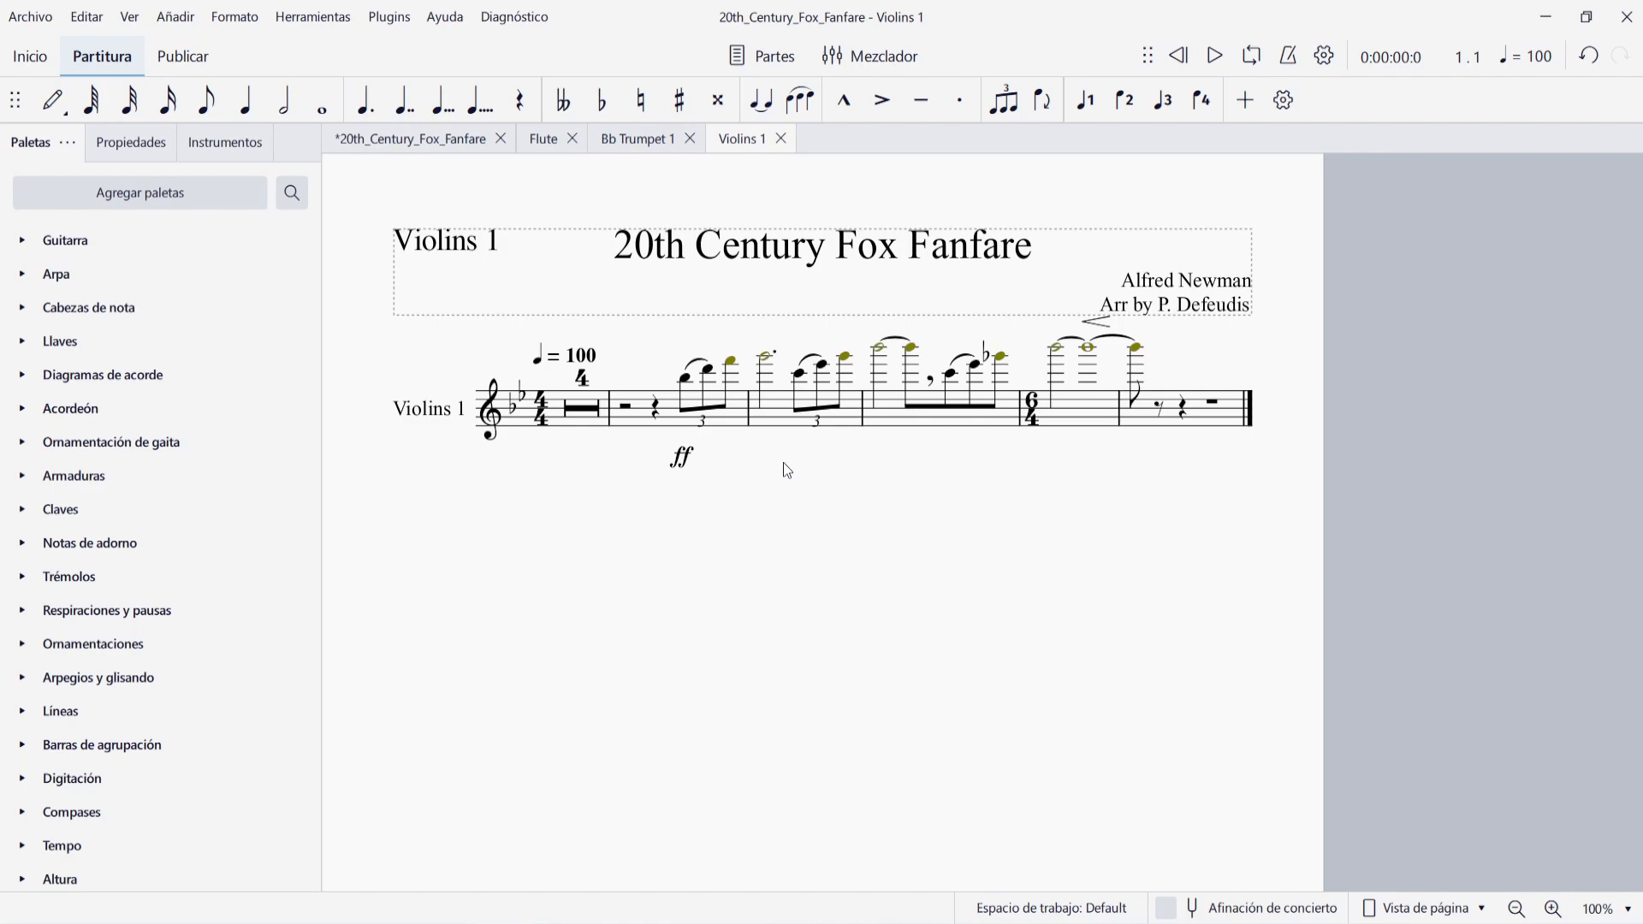
# In the Flute part, briefly show and hide the other Flute instrument, and do the same with the first Horn.
pyautogui.click(548, 141)
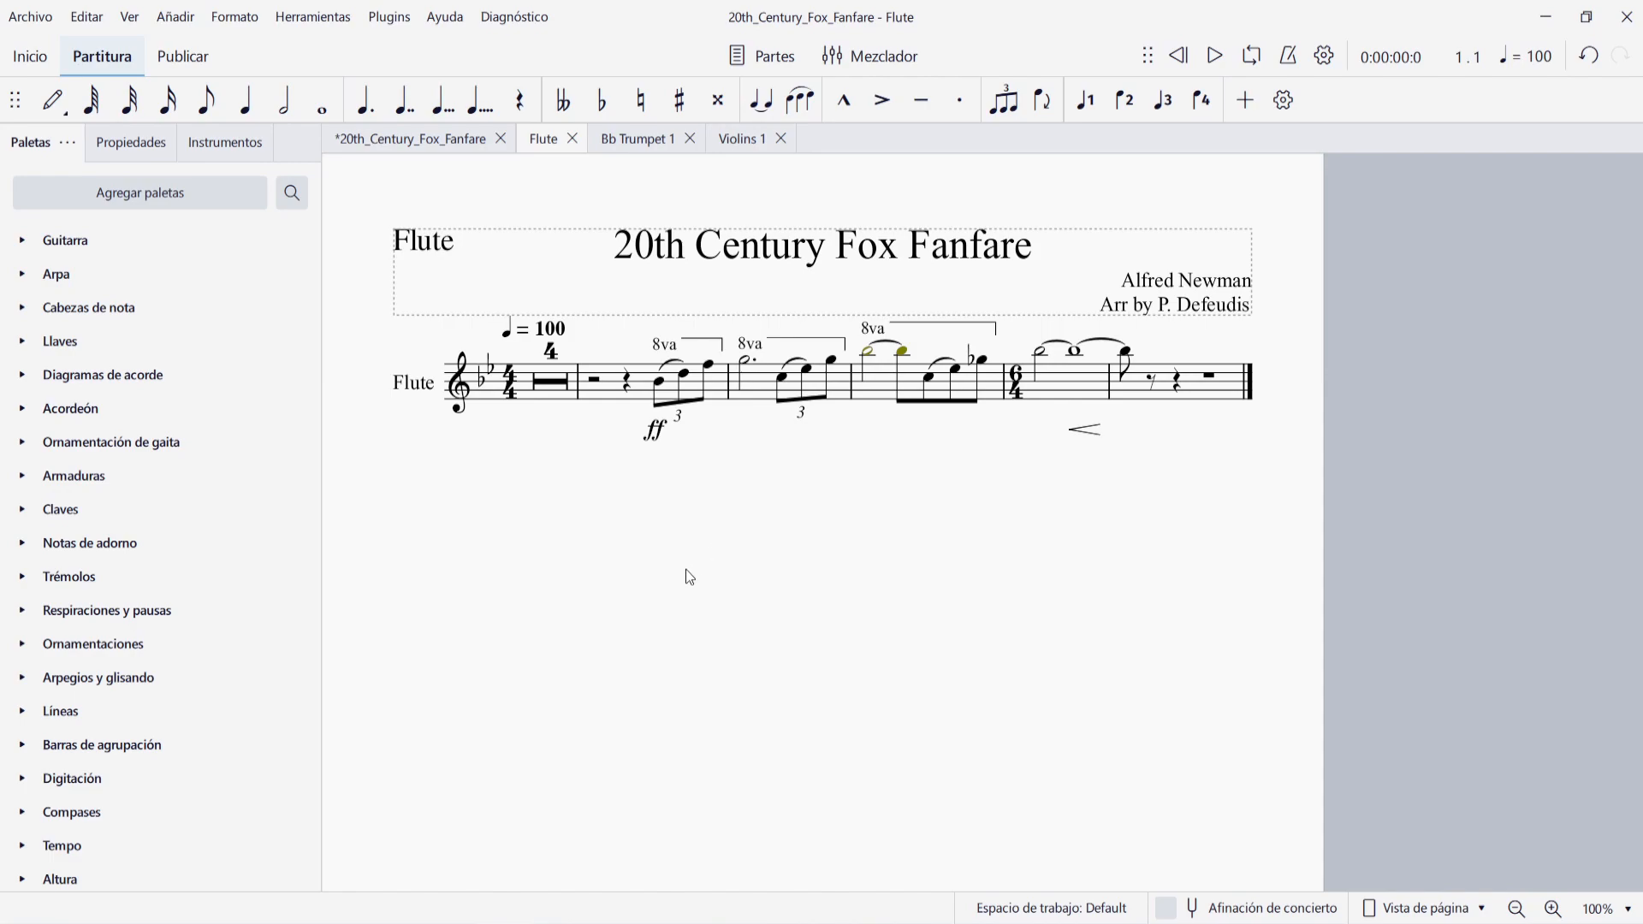
pyautogui.click(208, 151)
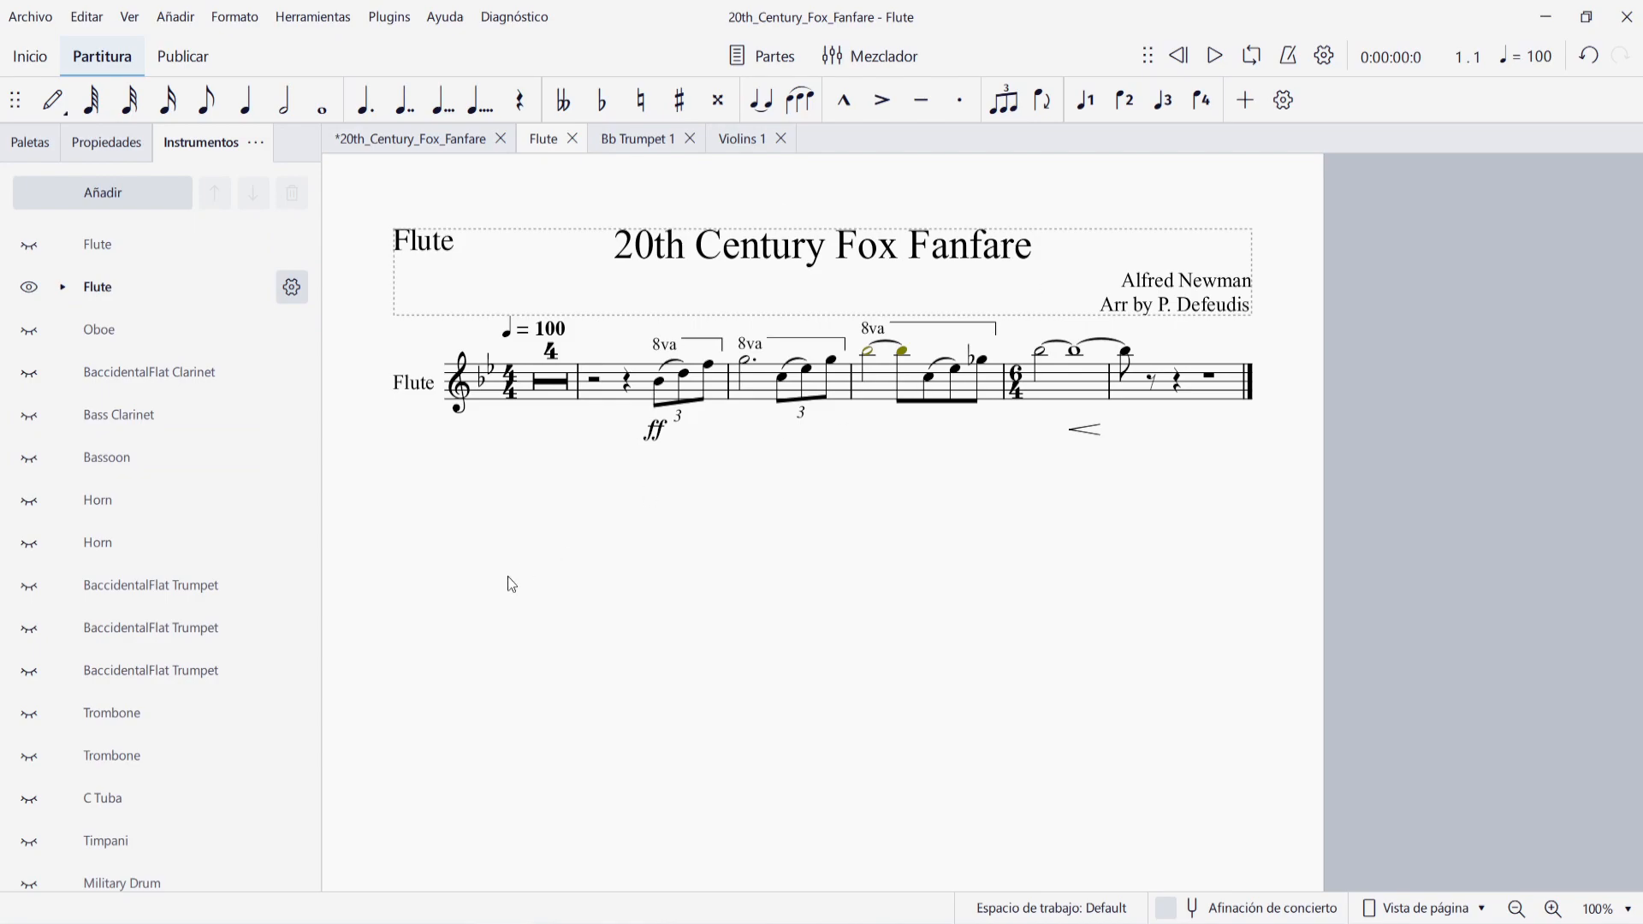
pyautogui.click(29, 244)
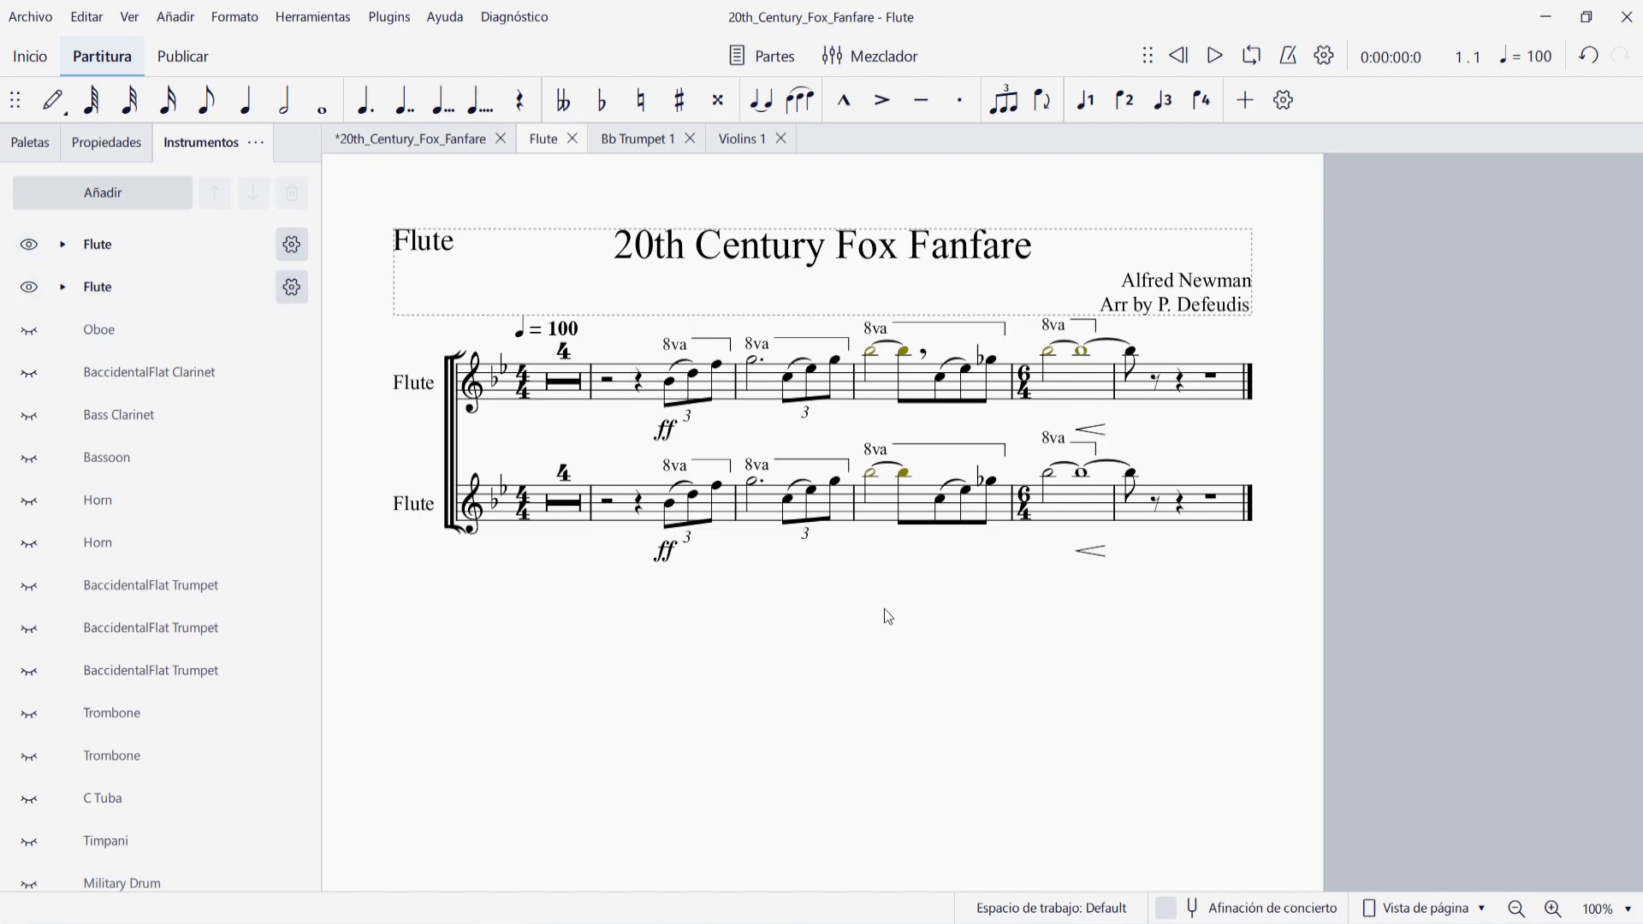
pyautogui.click(29, 244)
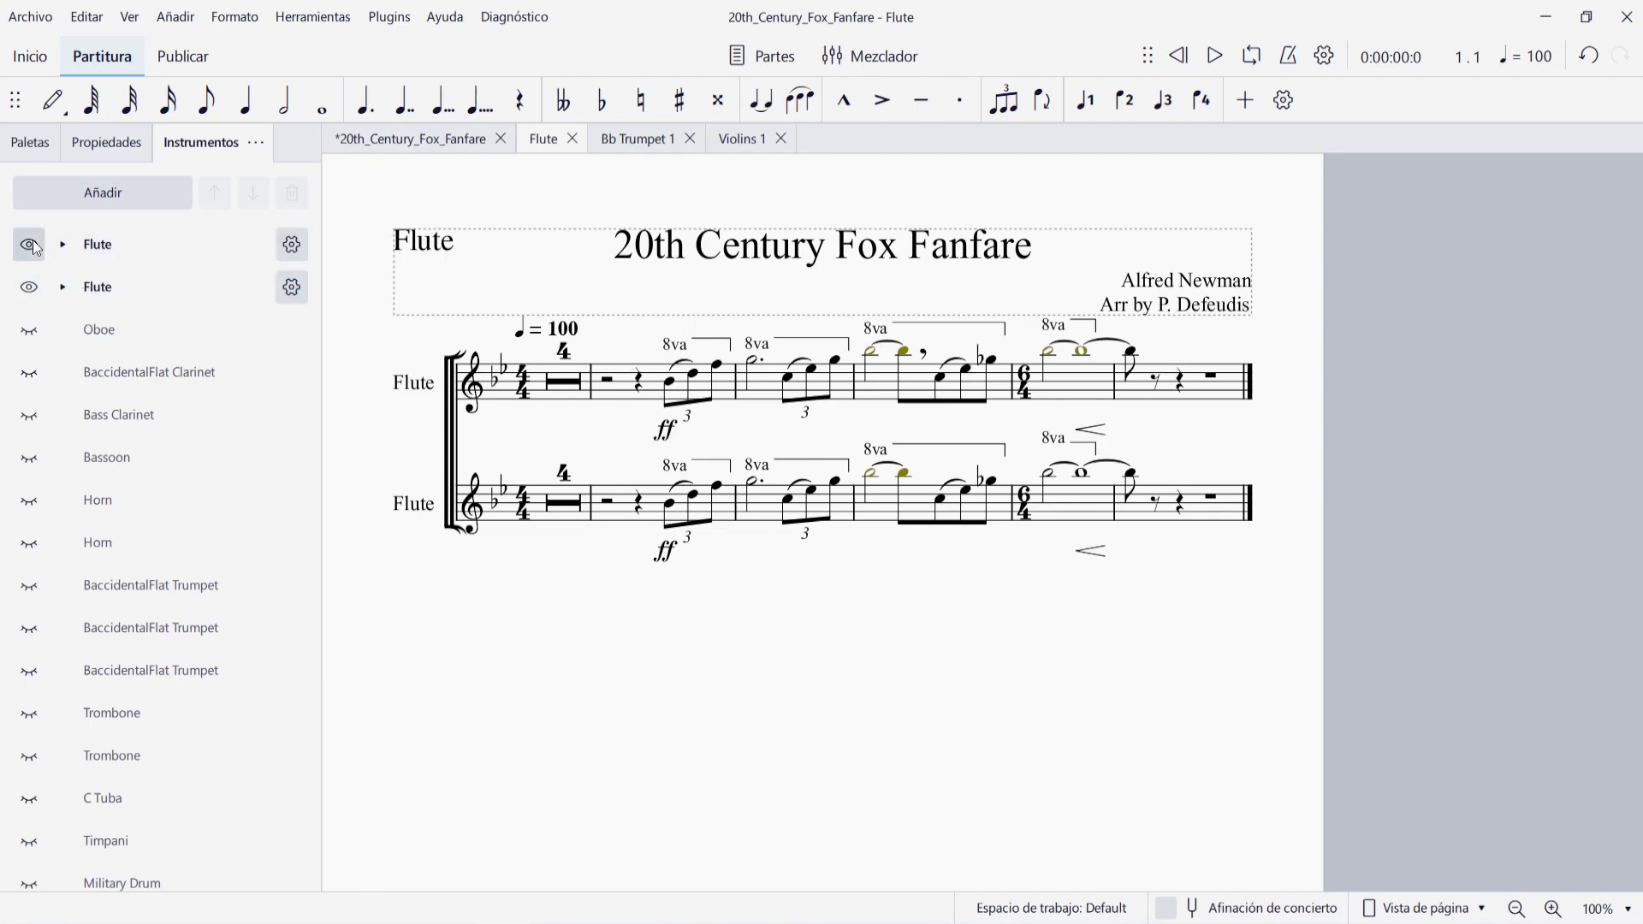
pyautogui.click(28, 501)
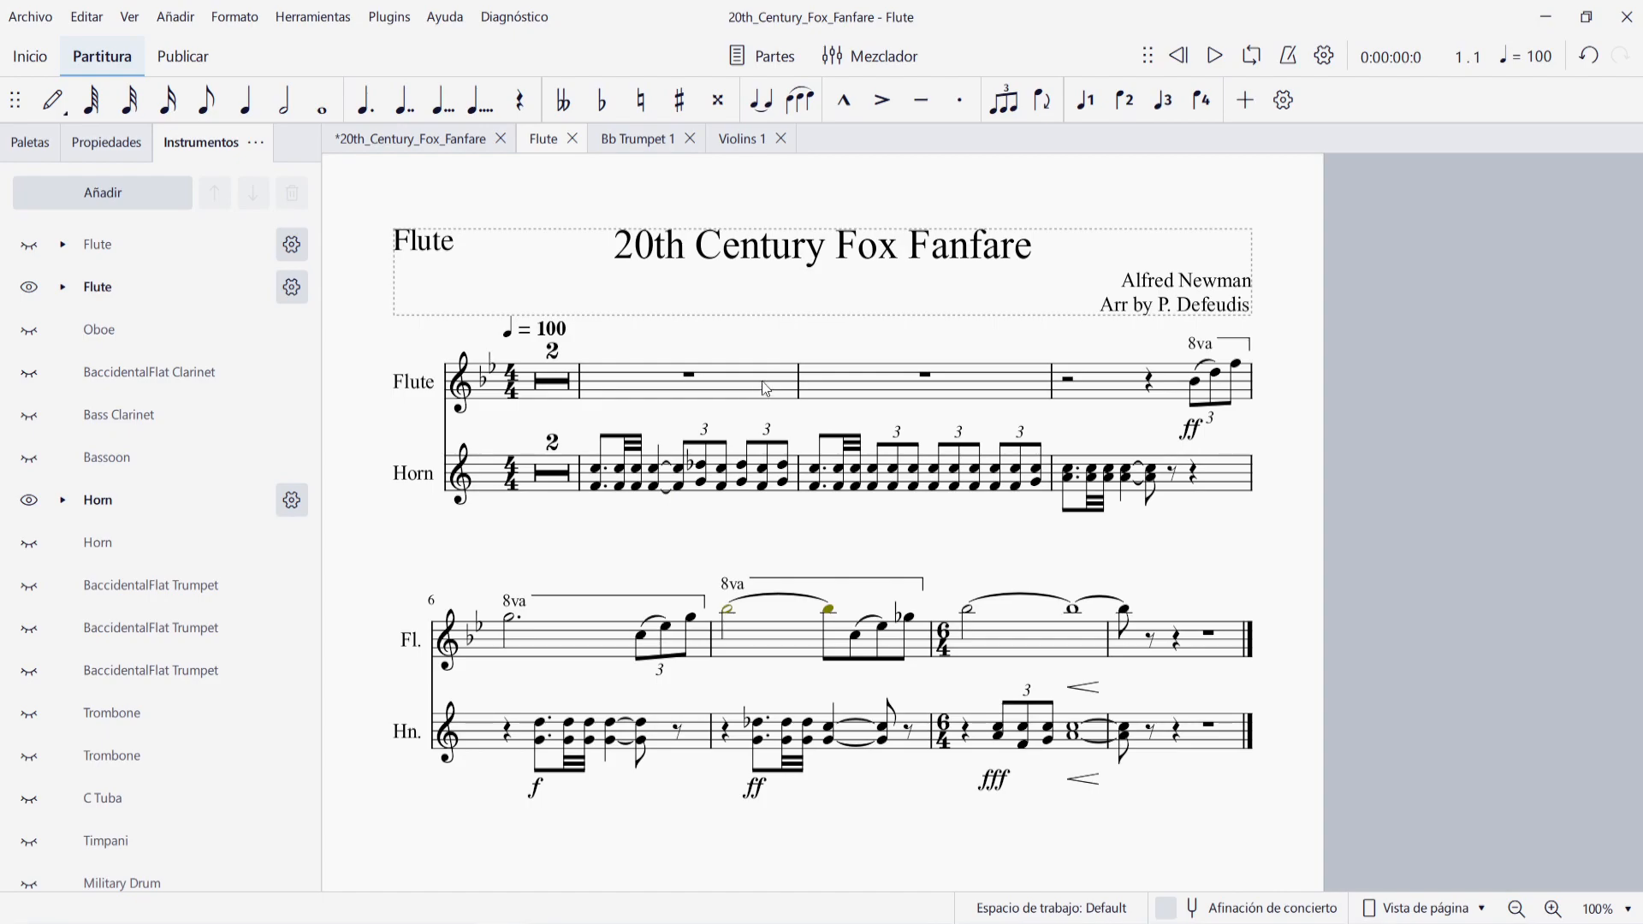
pyautogui.click(29, 500)
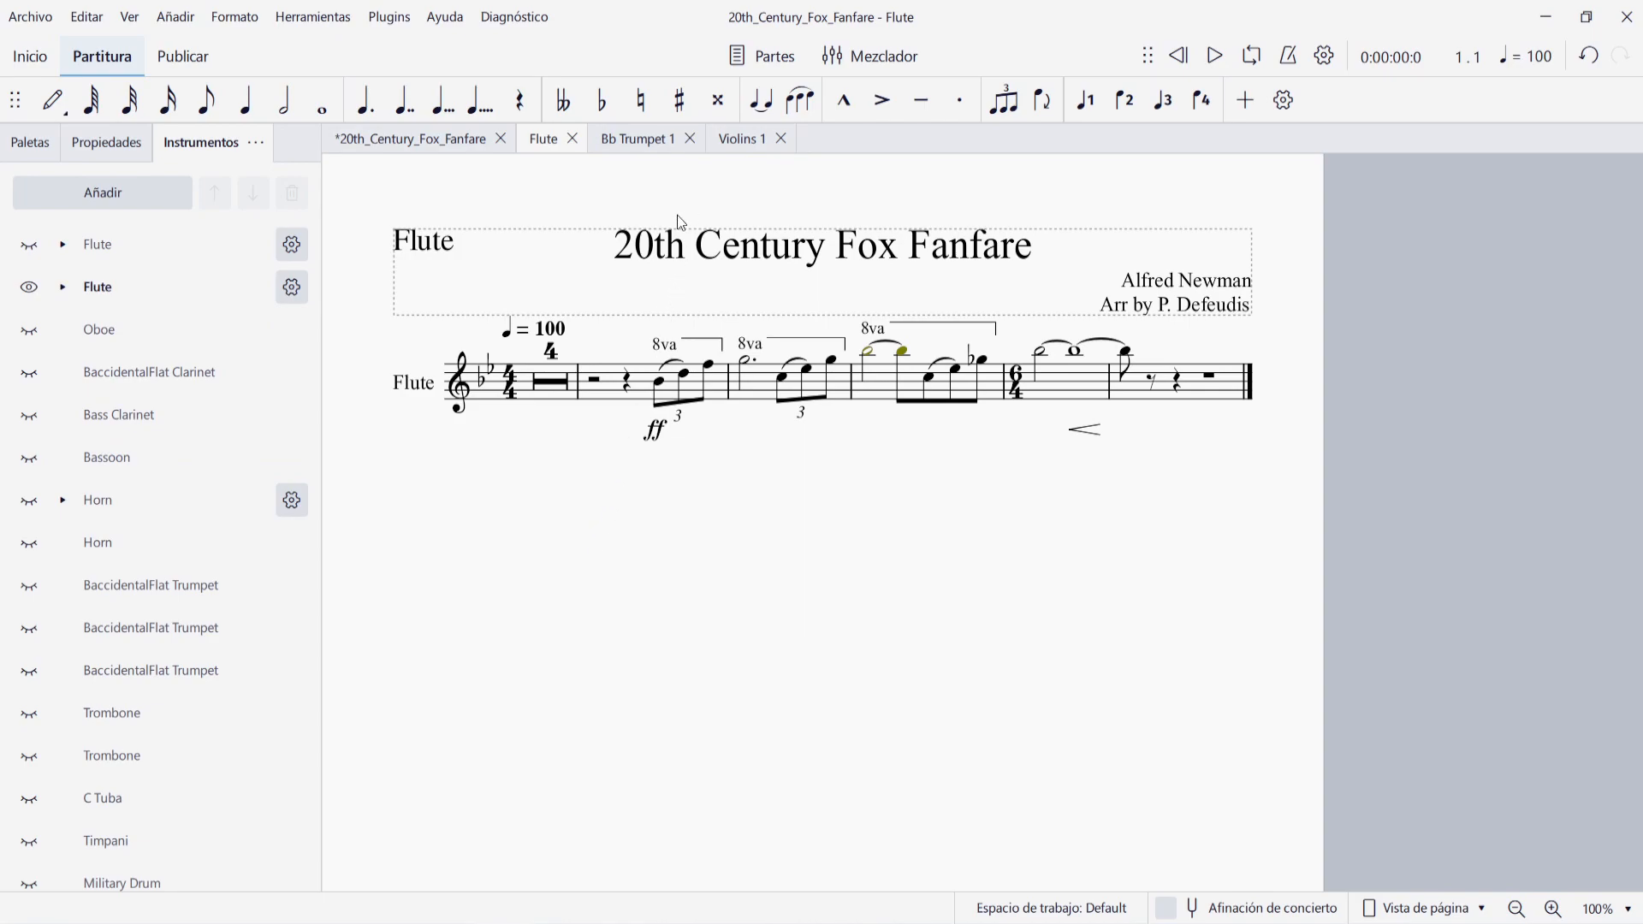
# Create a new part named Cuerdas and open it.
pyautogui.click(760, 60)
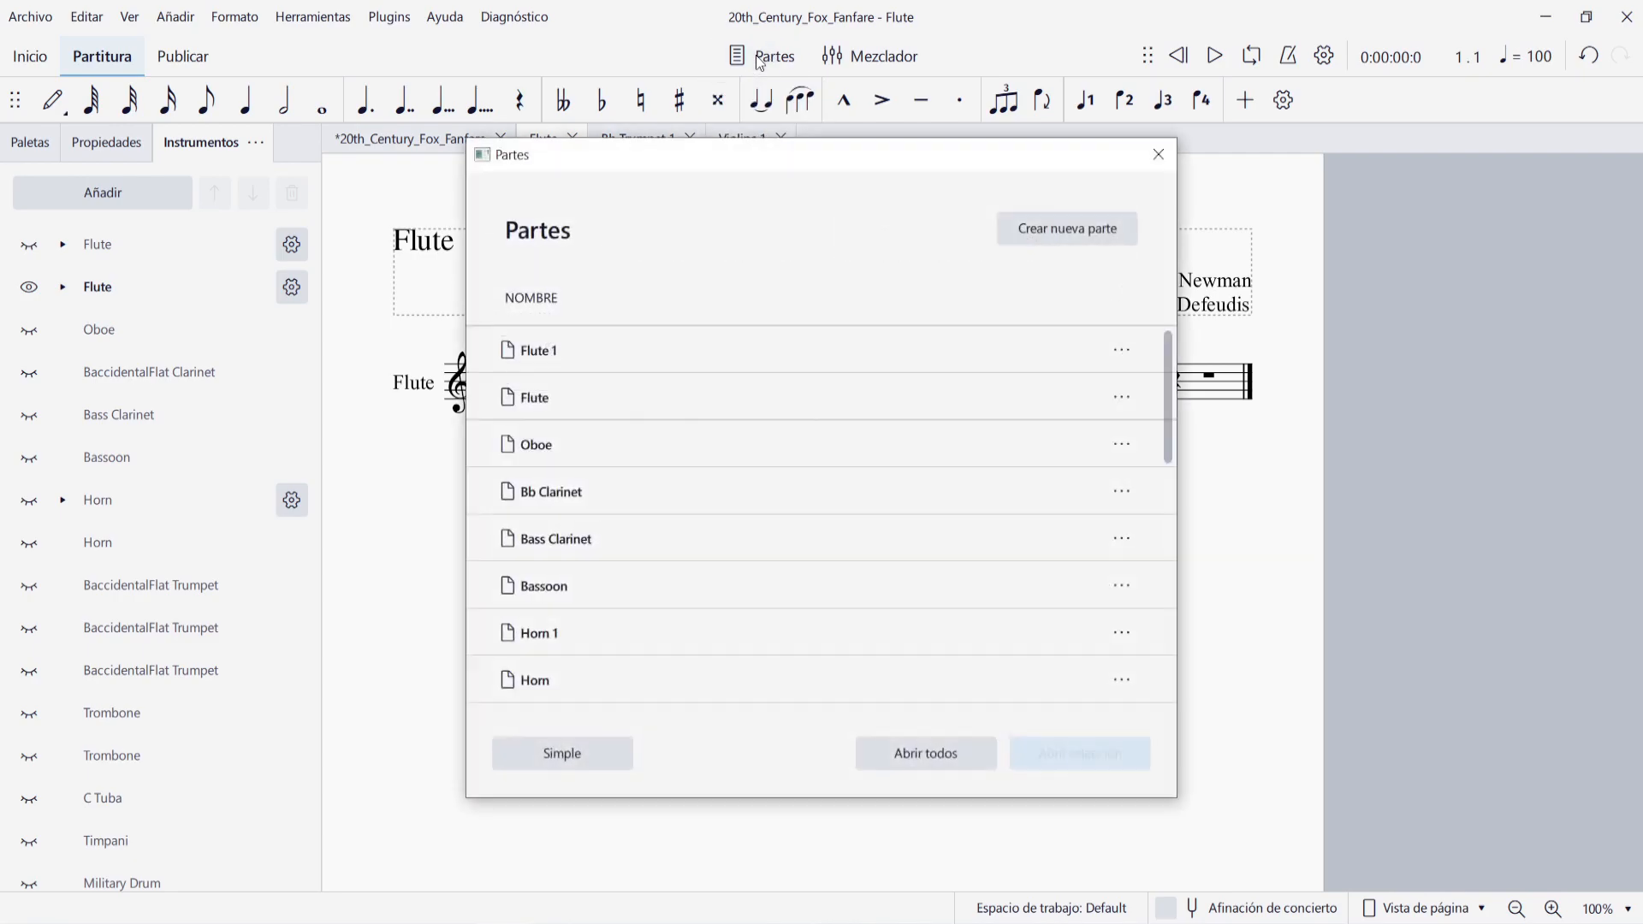
pyautogui.click(1062, 232)
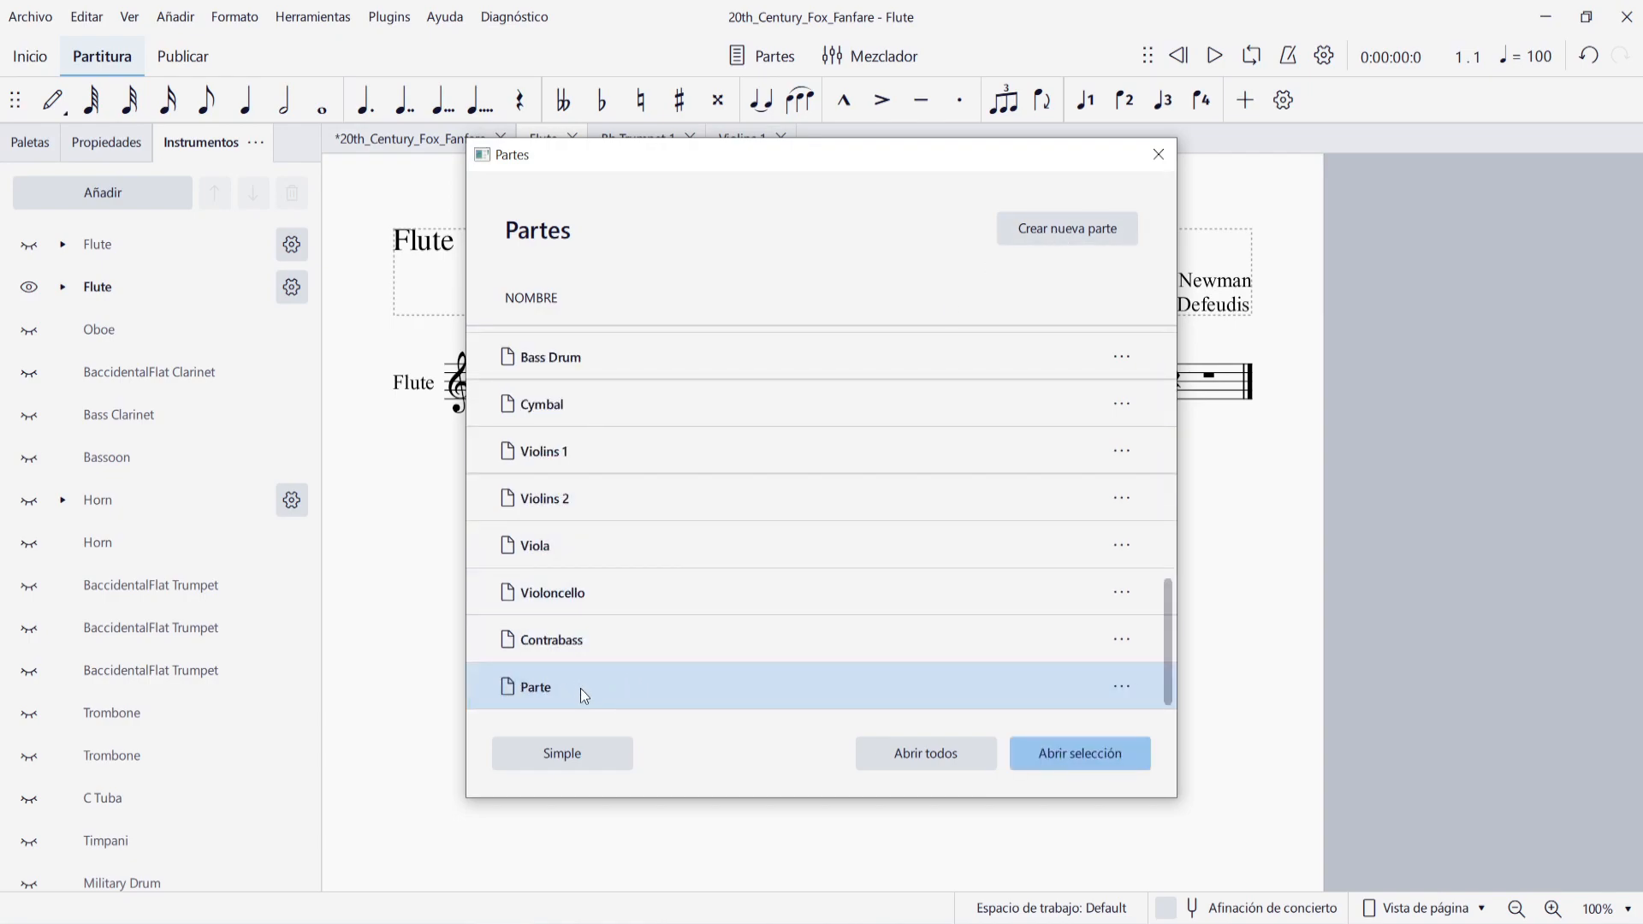
pyautogui.click(1122, 688)
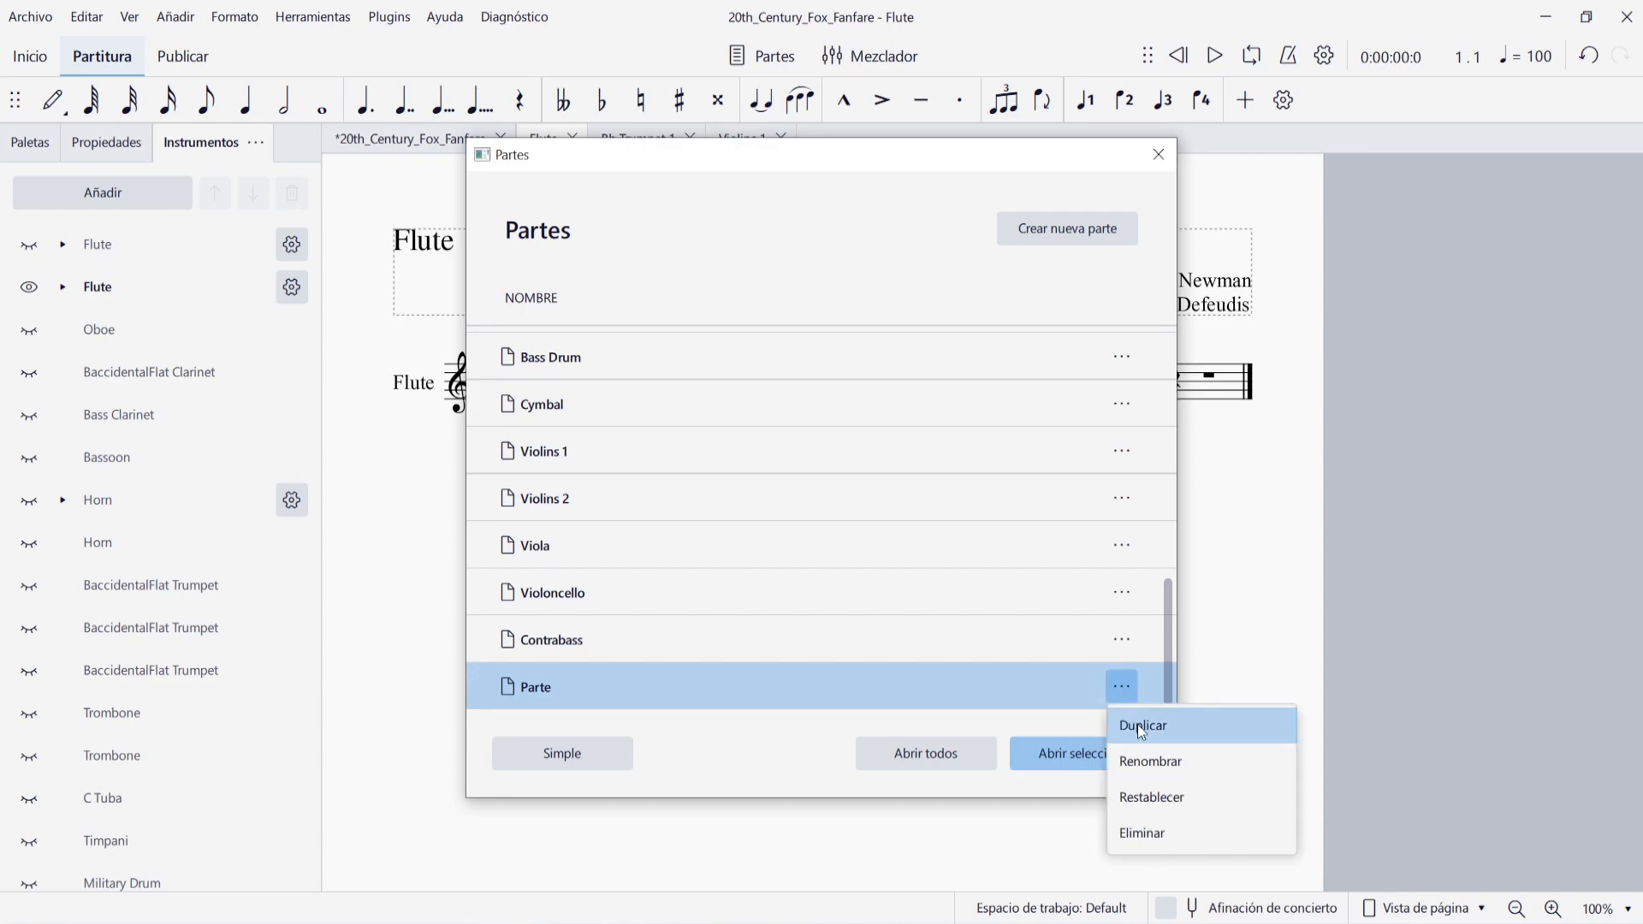
pyautogui.click(1163, 761)
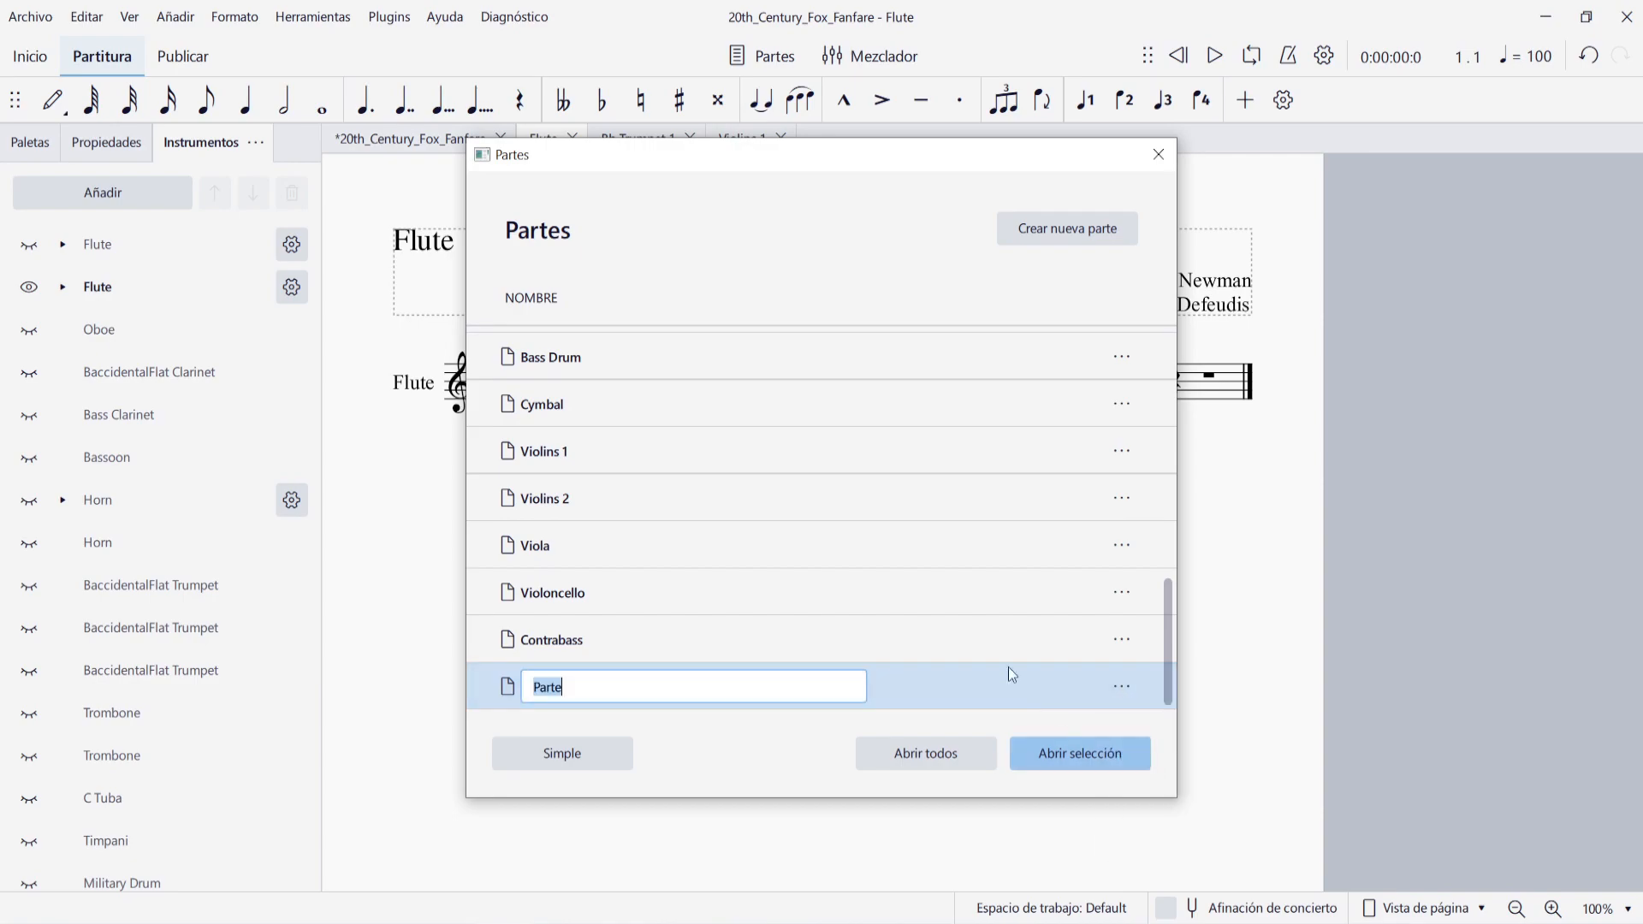
pyautogui.write('Cuerdas')
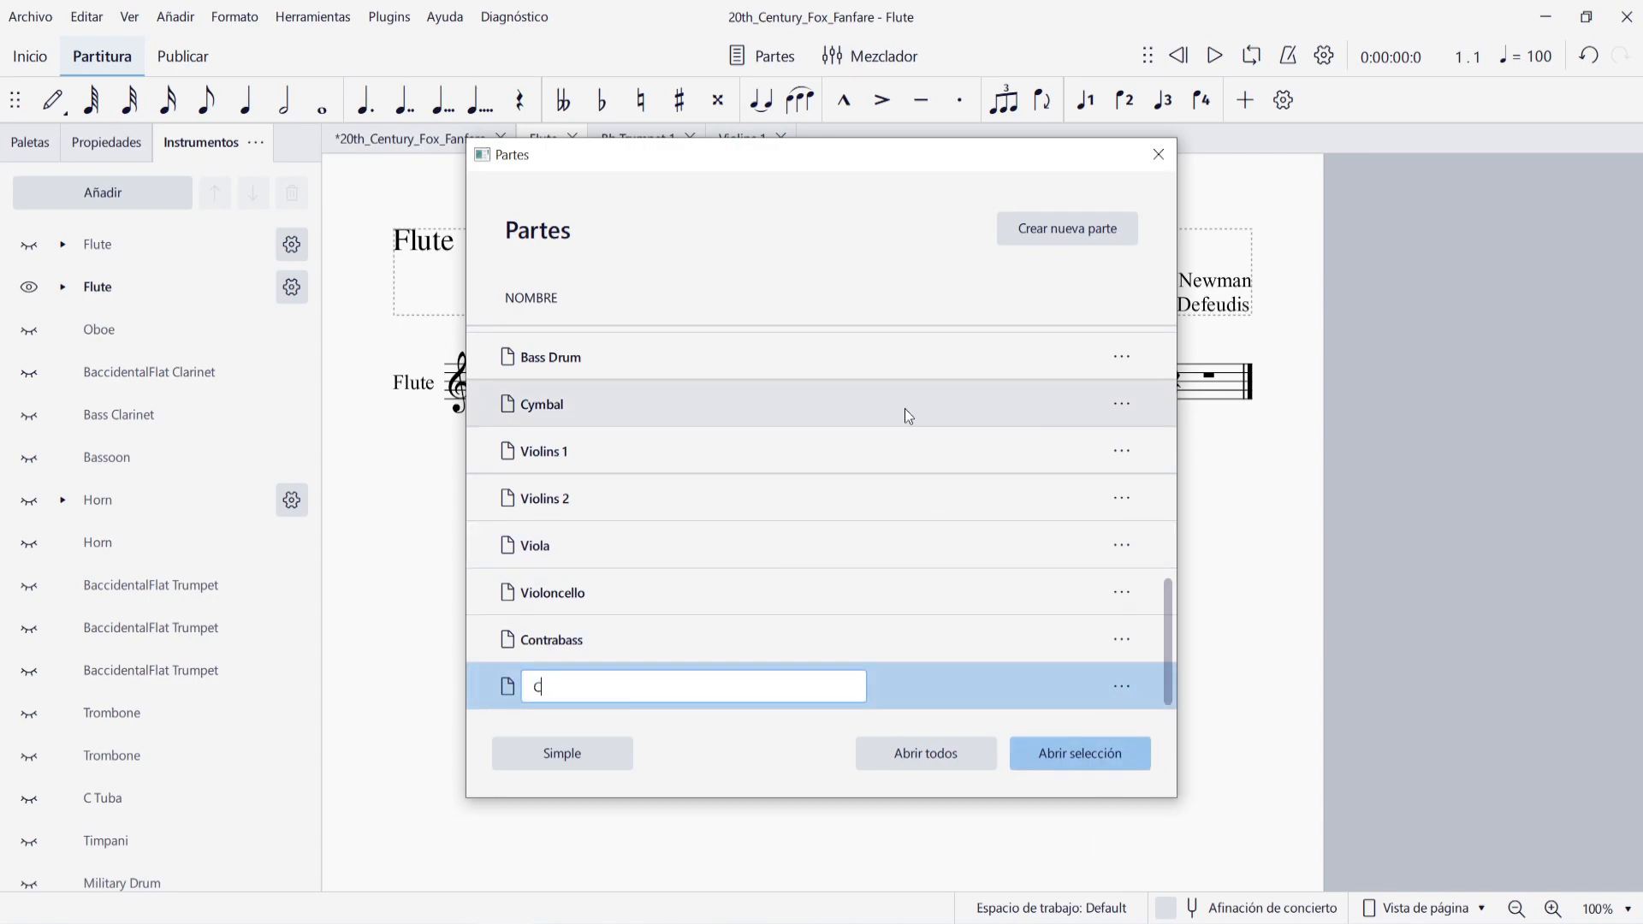
pyautogui.click(1092, 755)
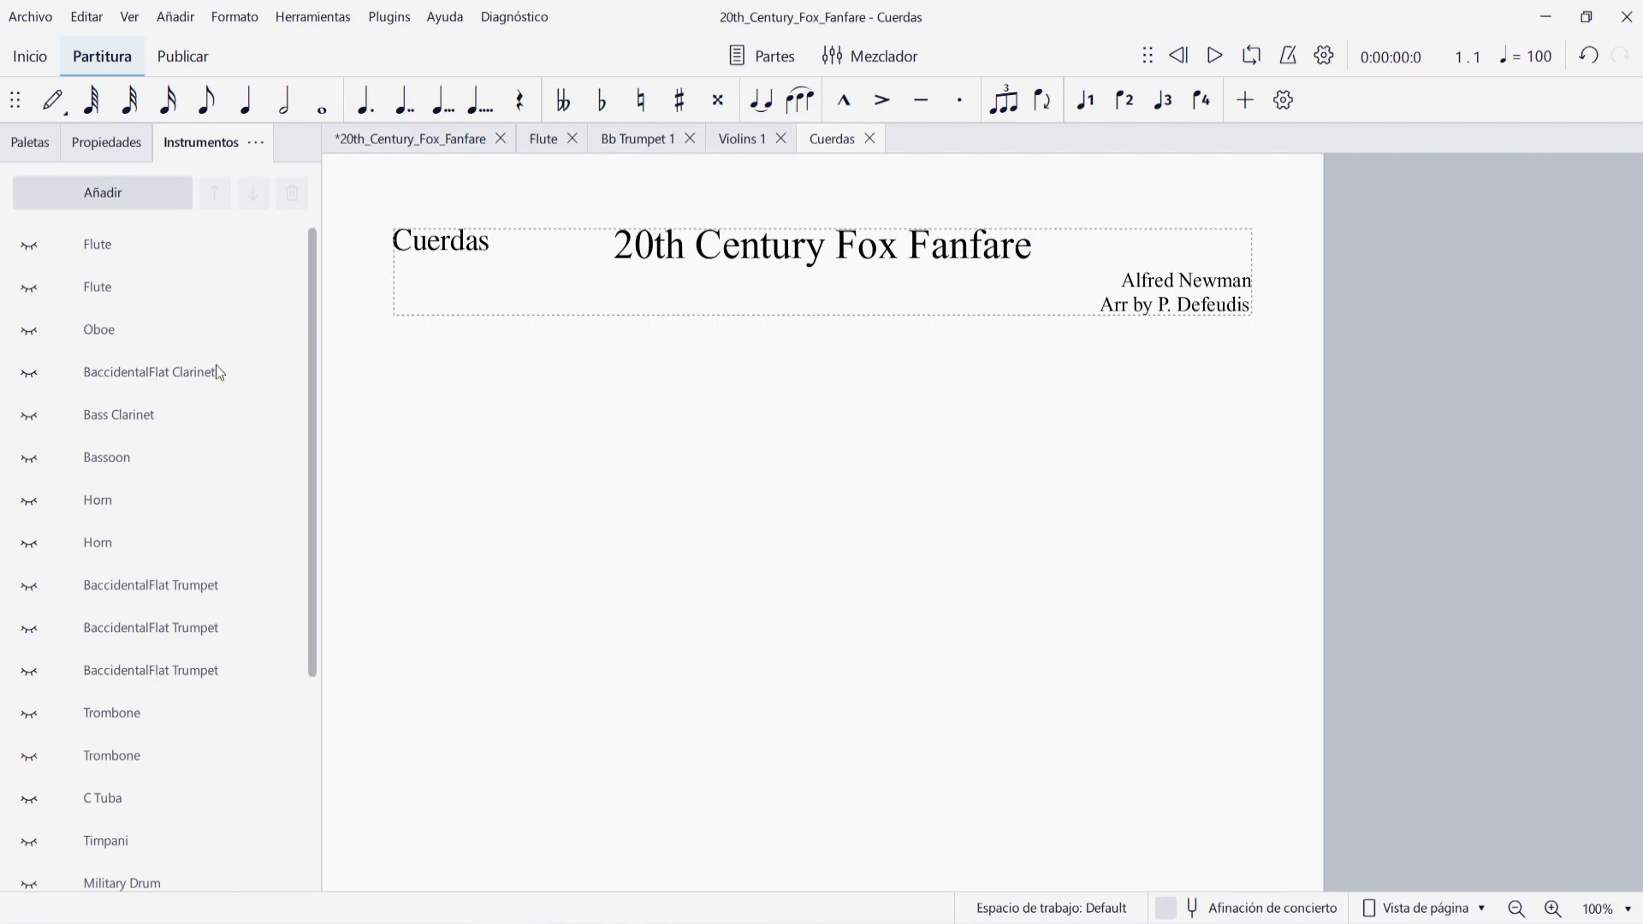
# Show Violins 1, Violins 2, Viola, Violoncello and Contrabass in the Cuerdas part.
pyautogui.scroll(-4, 60, 670)
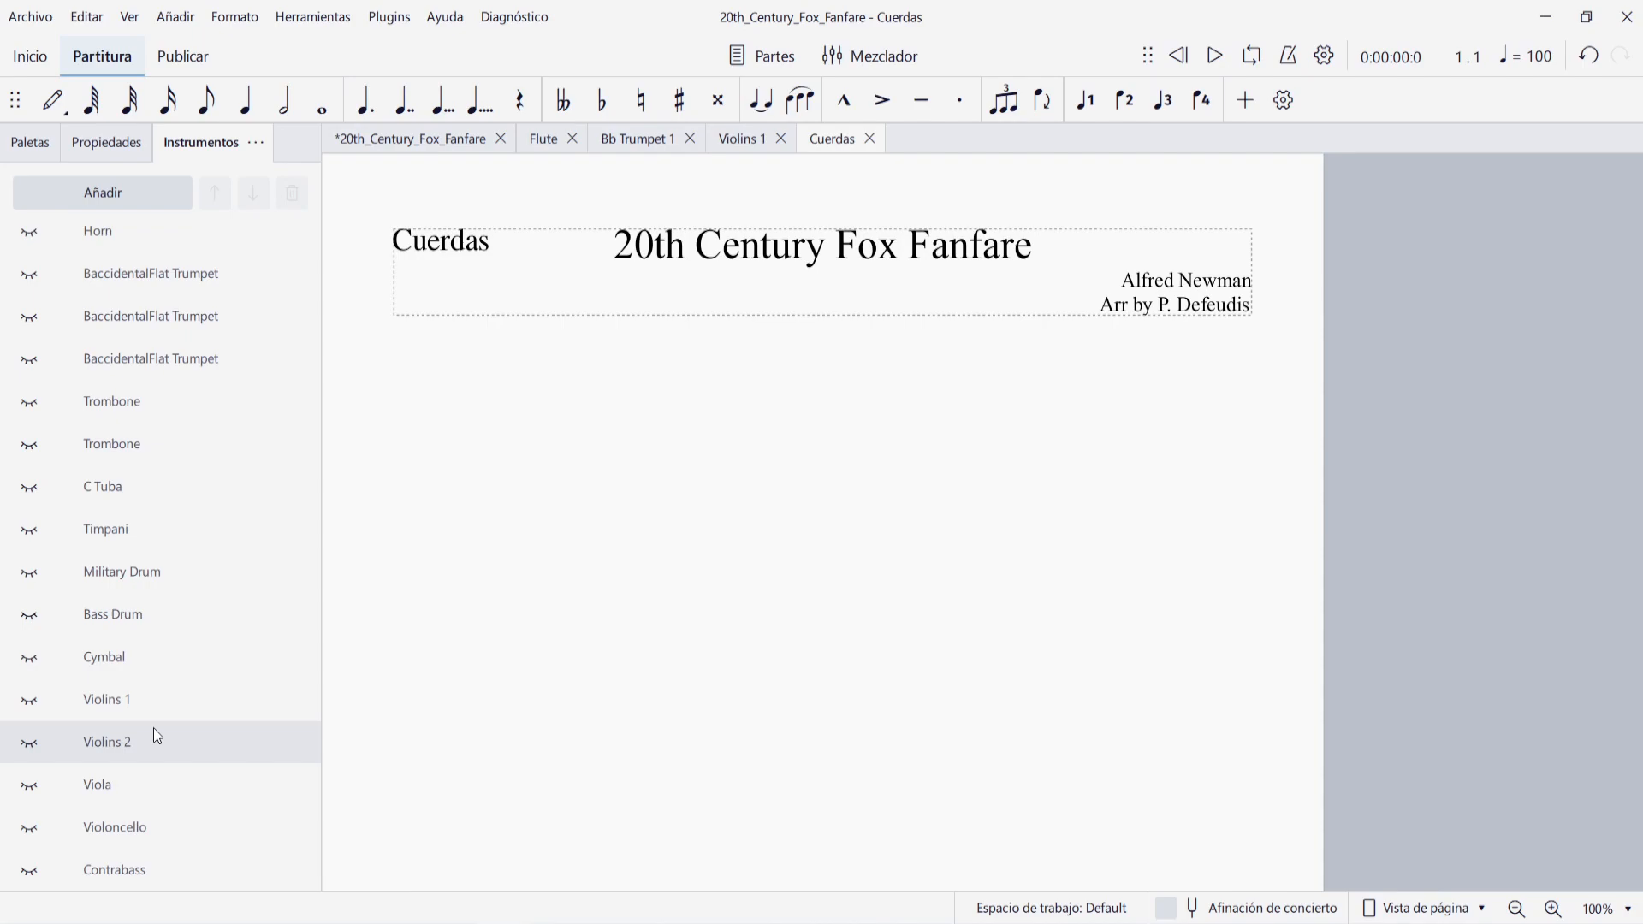
pyautogui.click(28, 700)
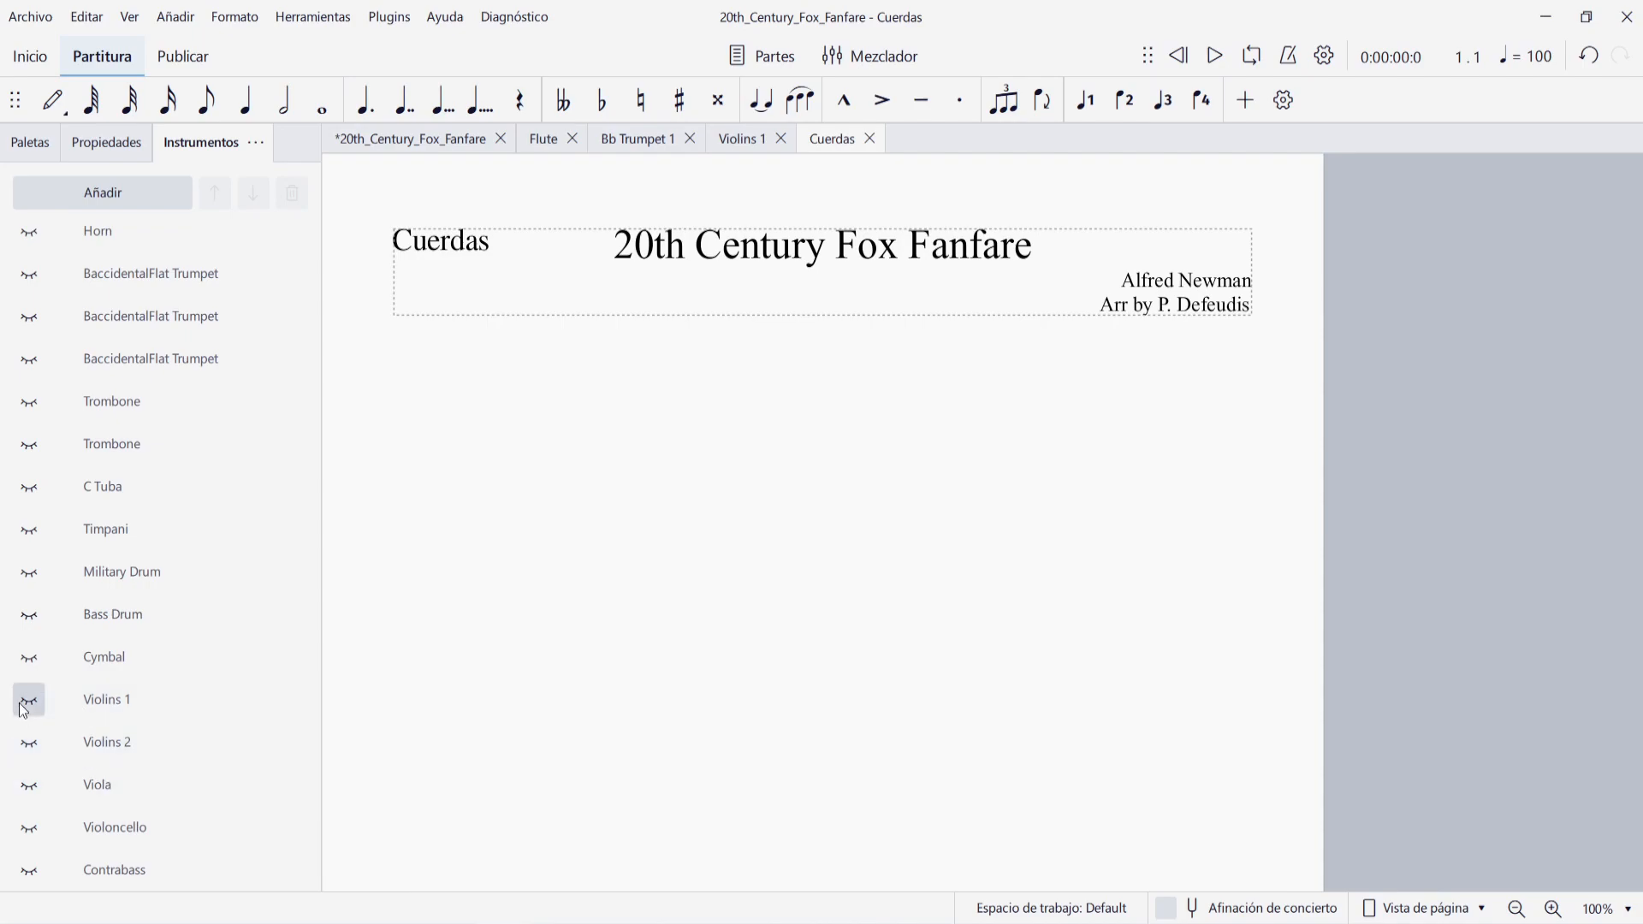
pyautogui.click(31, 744)
pyautogui.click(31, 786)
pyautogui.click(31, 828)
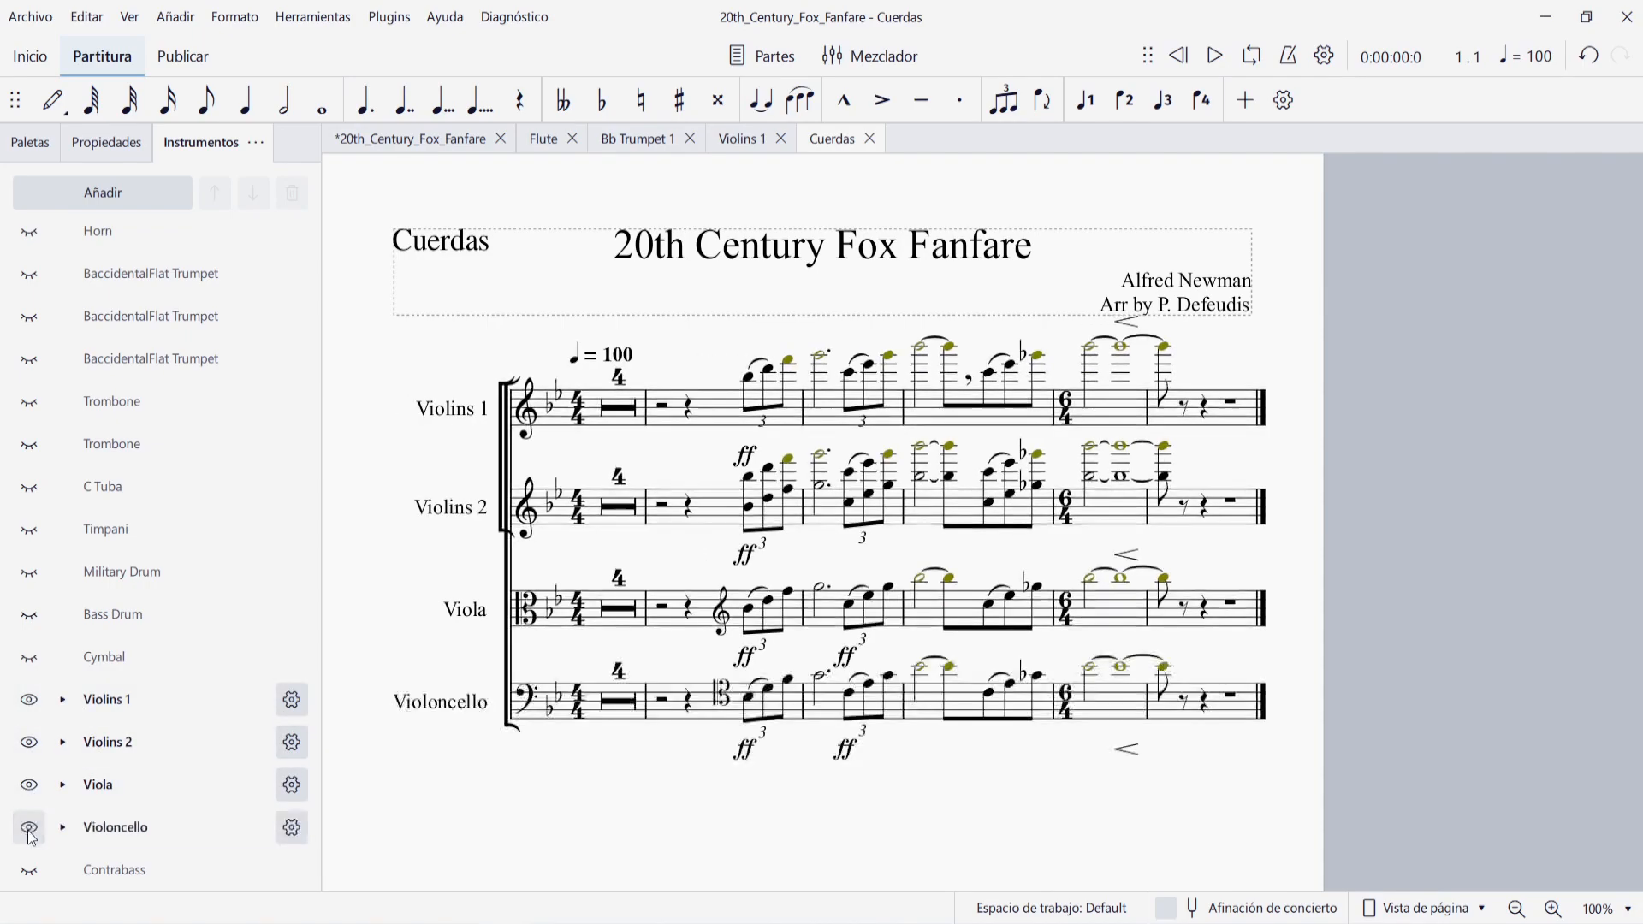
pyautogui.click(31, 875)
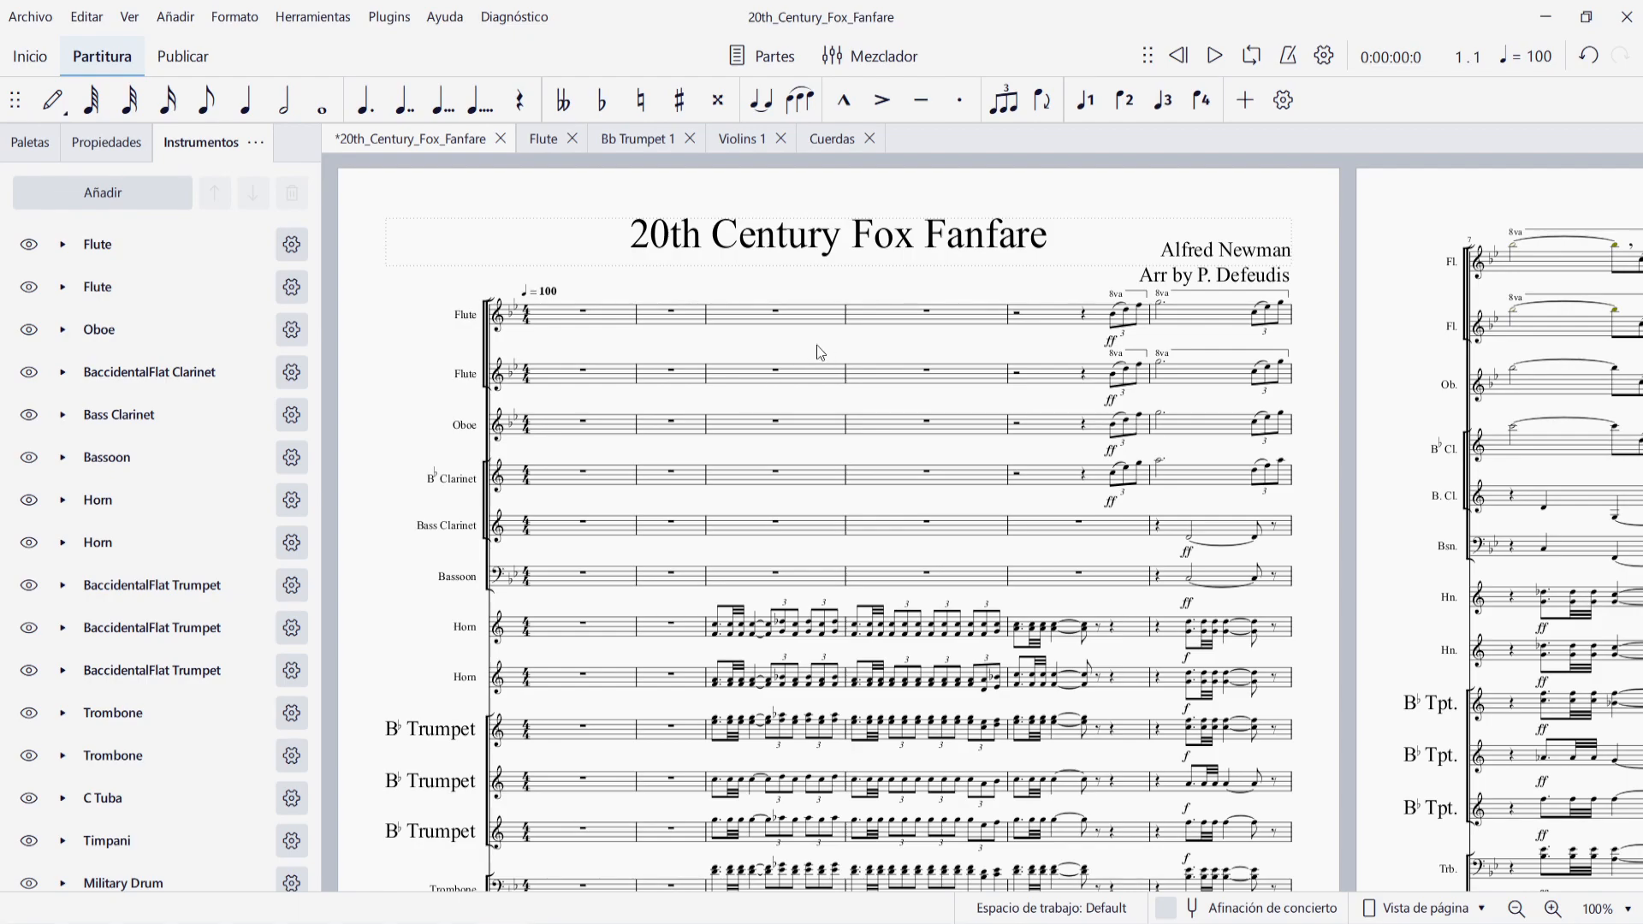
# In the full score, enter four quarter-note G5s in voice 1 of the second Flute's measure 4.
pyautogui.click(878, 375)
pyautogui.press('n')
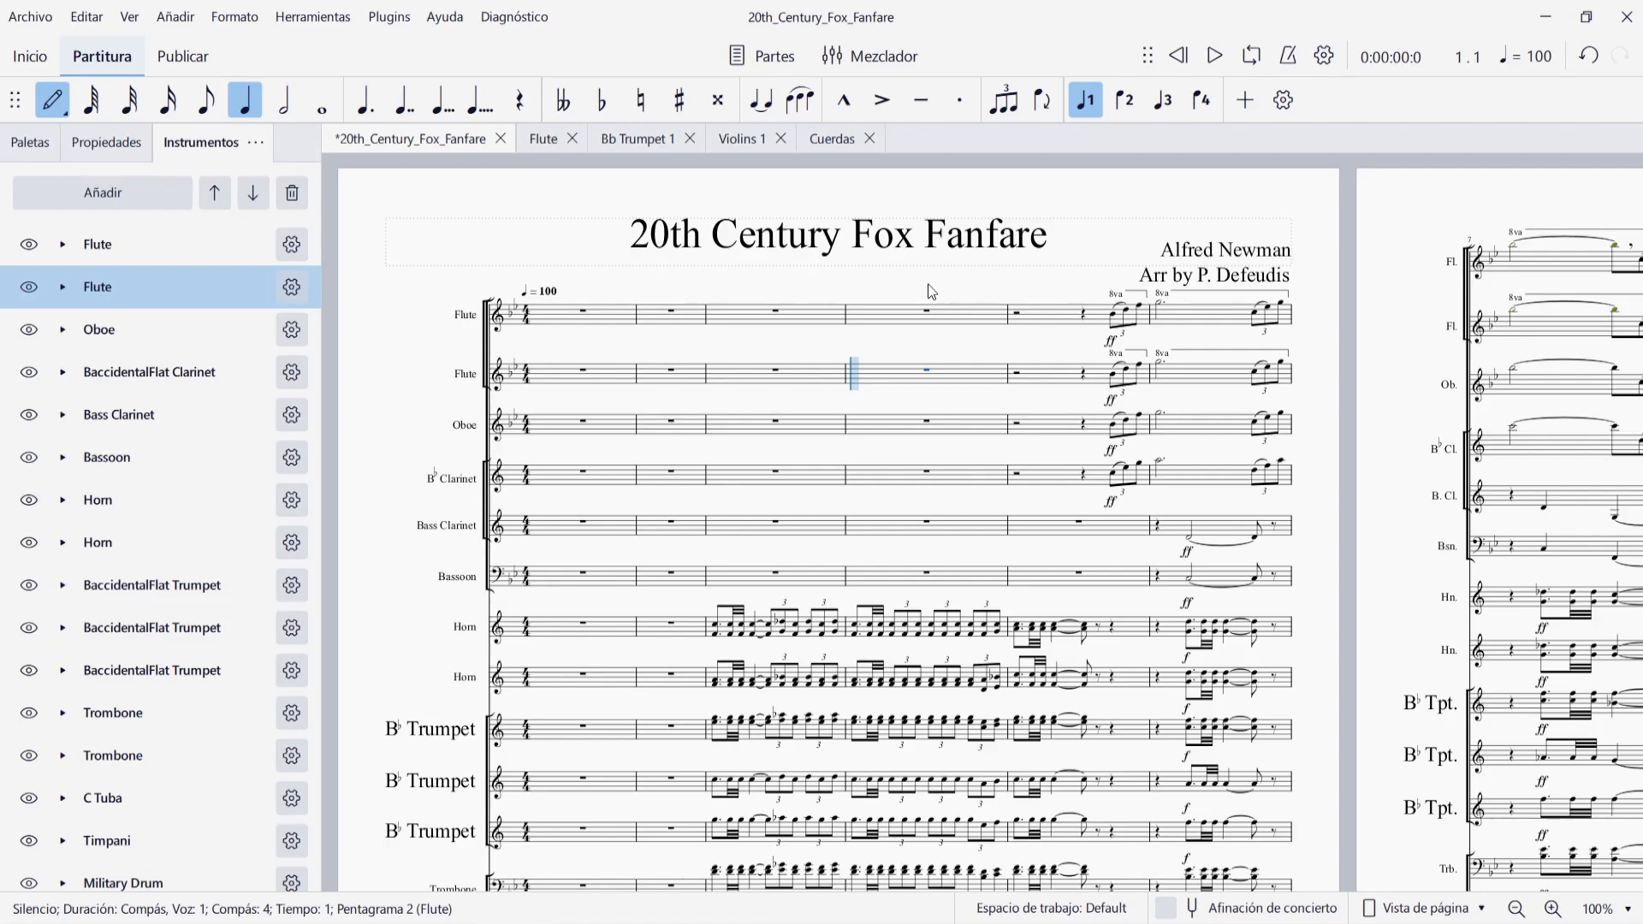
pyautogui.press('g')
pyautogui.press('g')
pyautogui.press('g')
pyautogui.press('g')
pyautogui.press('Escape')
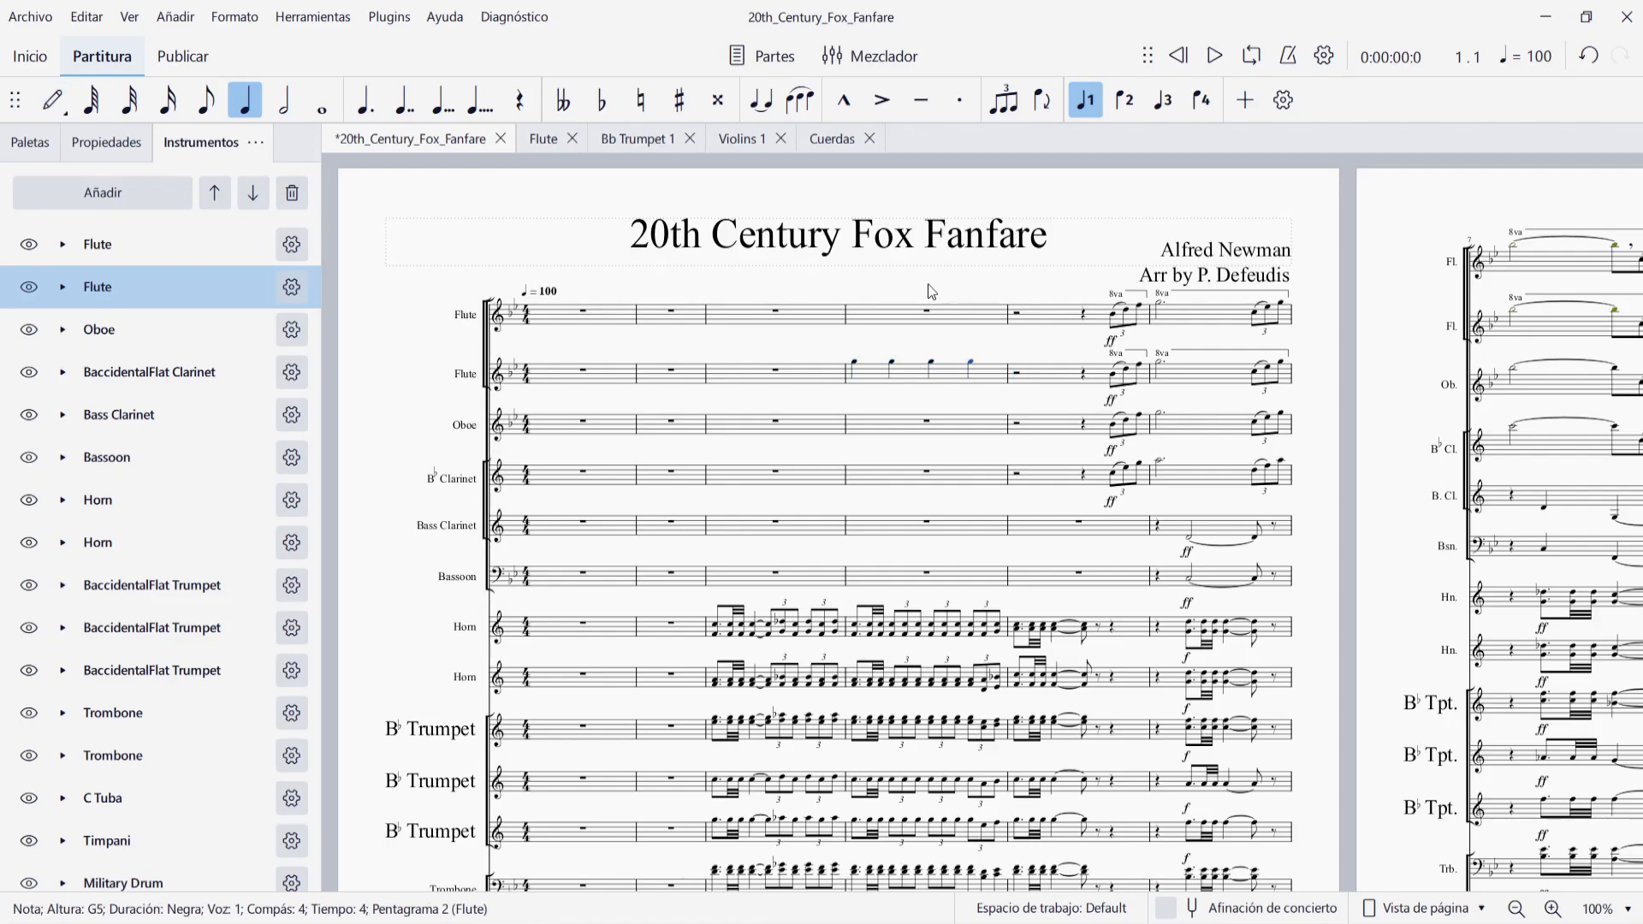
# Add two half-note G4s in voice 2 to the second Flute's measure 4.
pyautogui.press('n')
pyautogui.hotkey('ctrl', 'alt', '2')
pyautogui.press('6')
pyautogui.press('g')
pyautogui.press('g')
pyautogui.press('Escape')
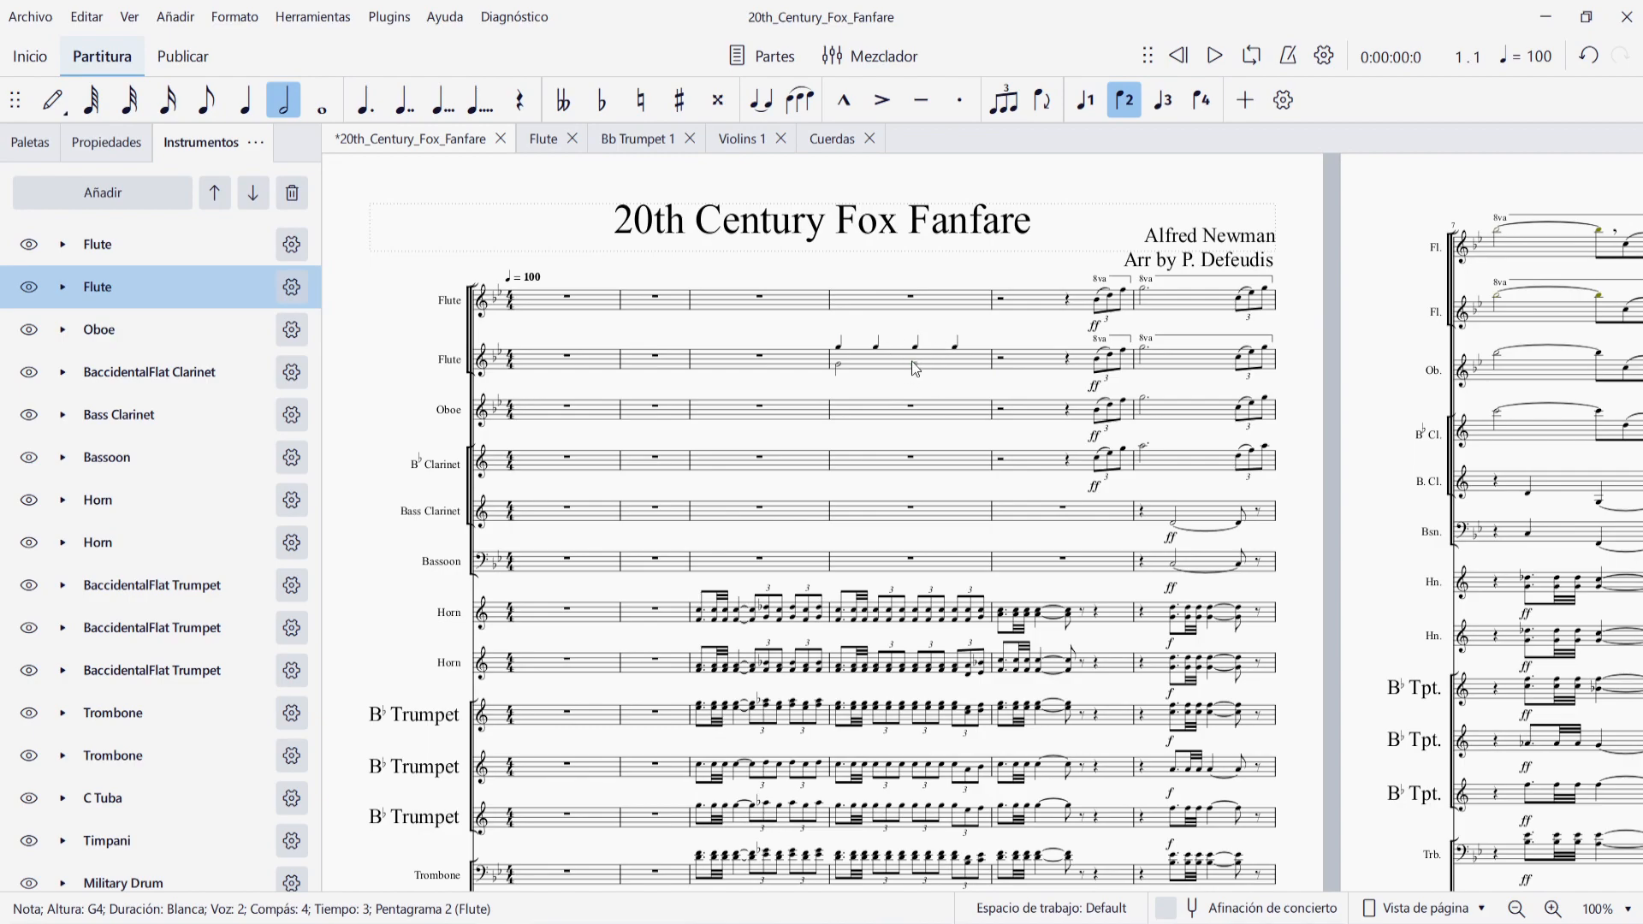
pyautogui.click(858, 278)
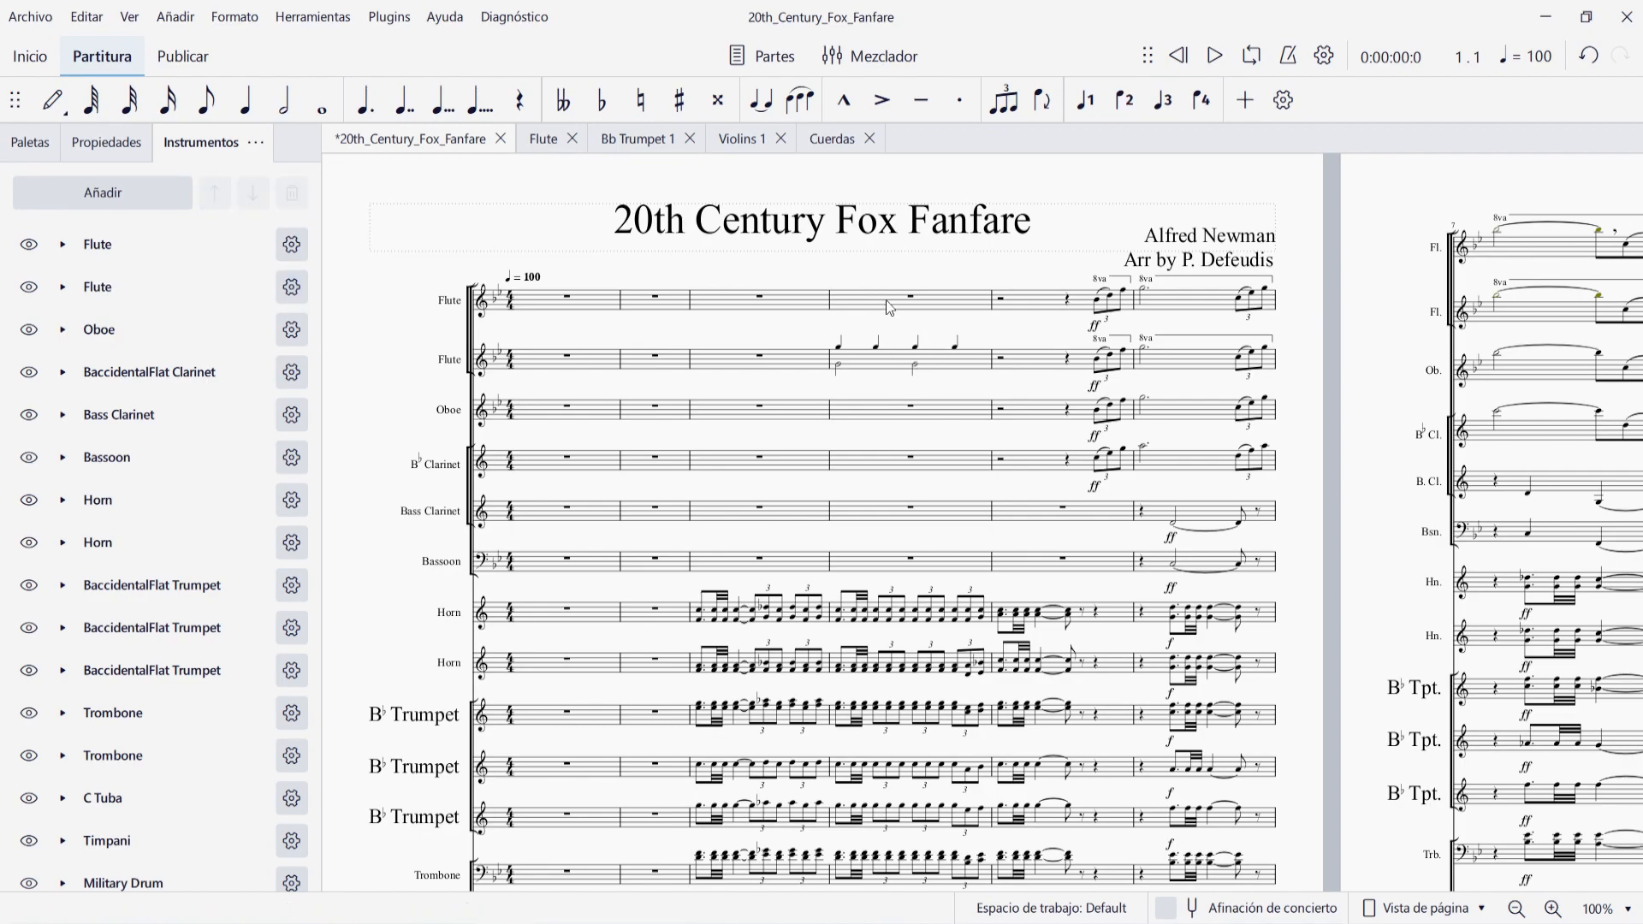
# In the Flute part, hide voices 2, 3 and 4 on the second Flute's treble-clef staff.
pyautogui.click(545, 144)
pyautogui.click(626, 393)
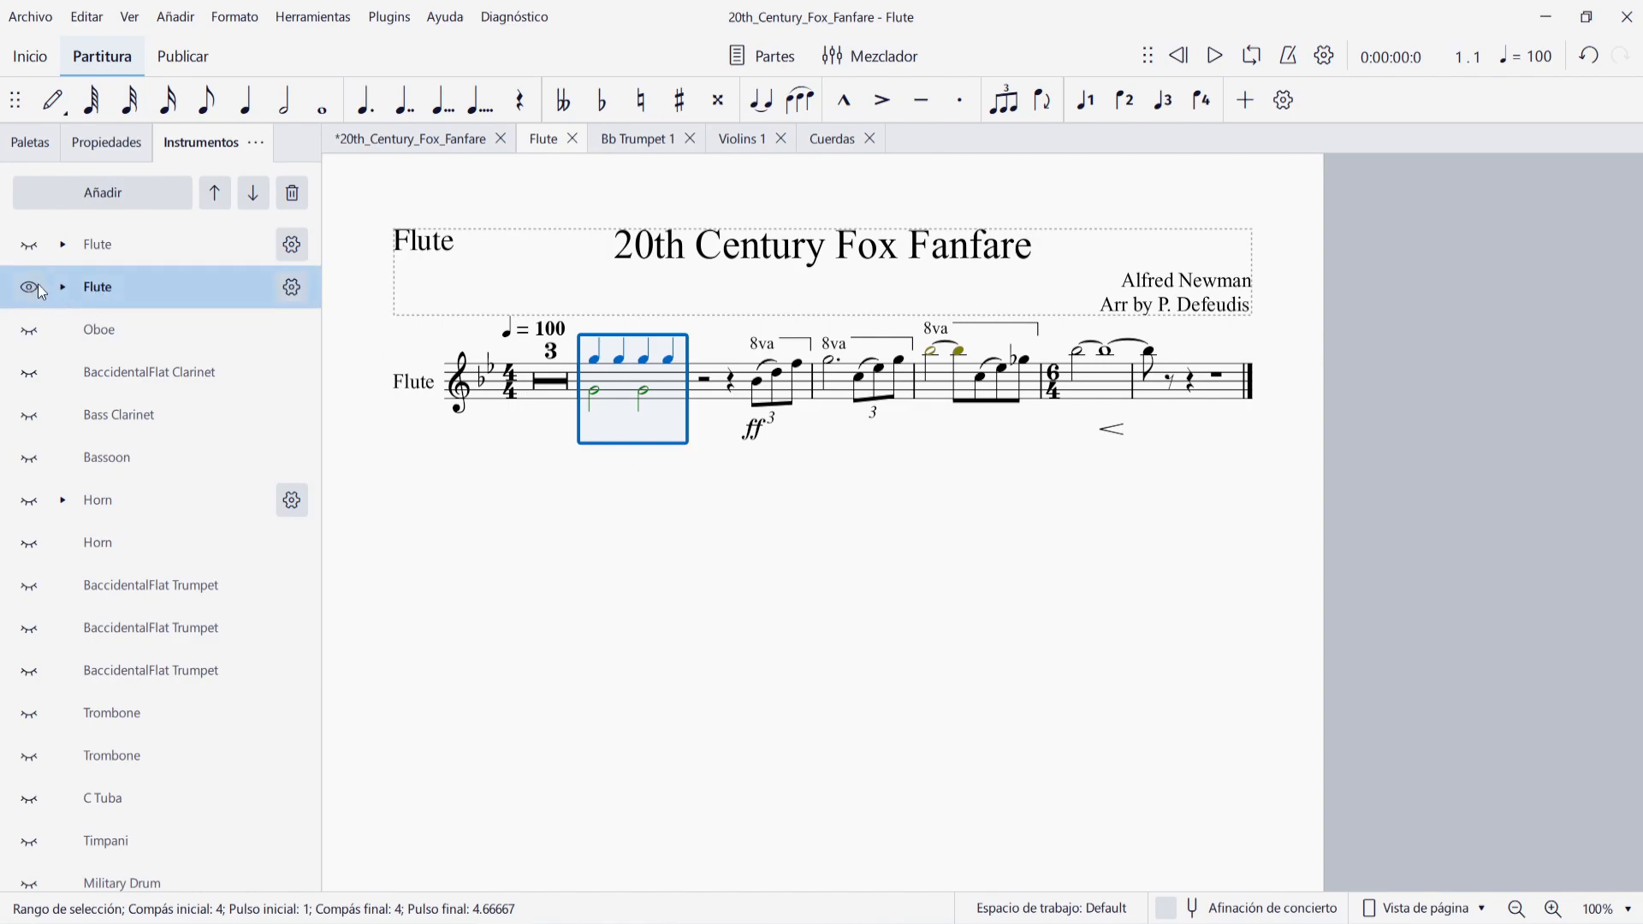
pyautogui.click(64, 289)
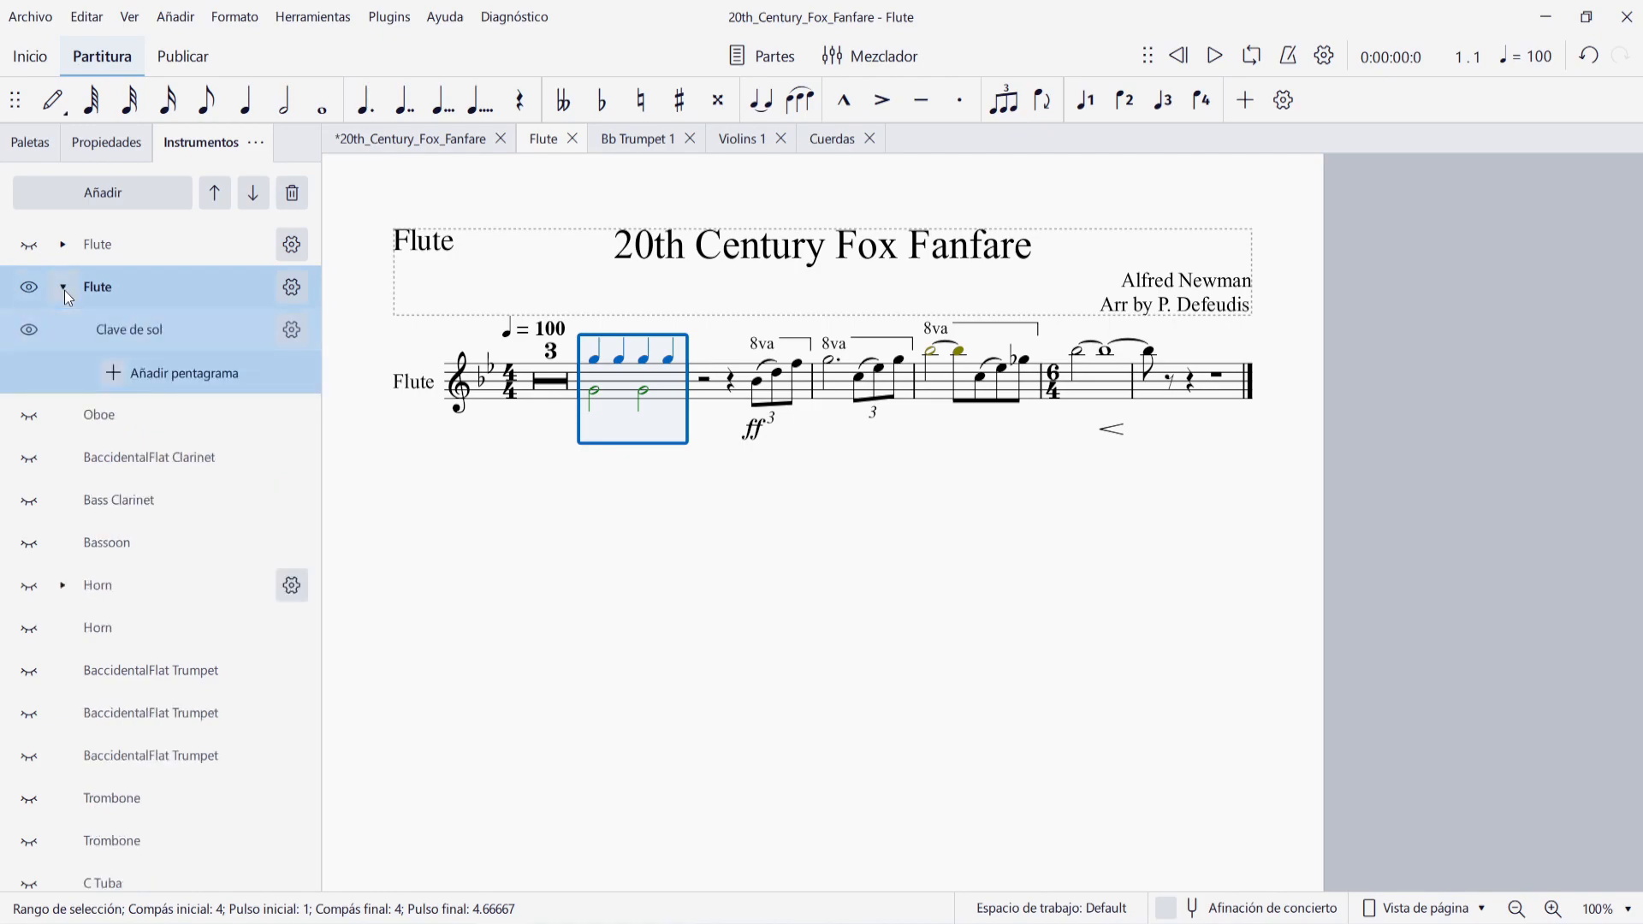
pyautogui.click(292, 332)
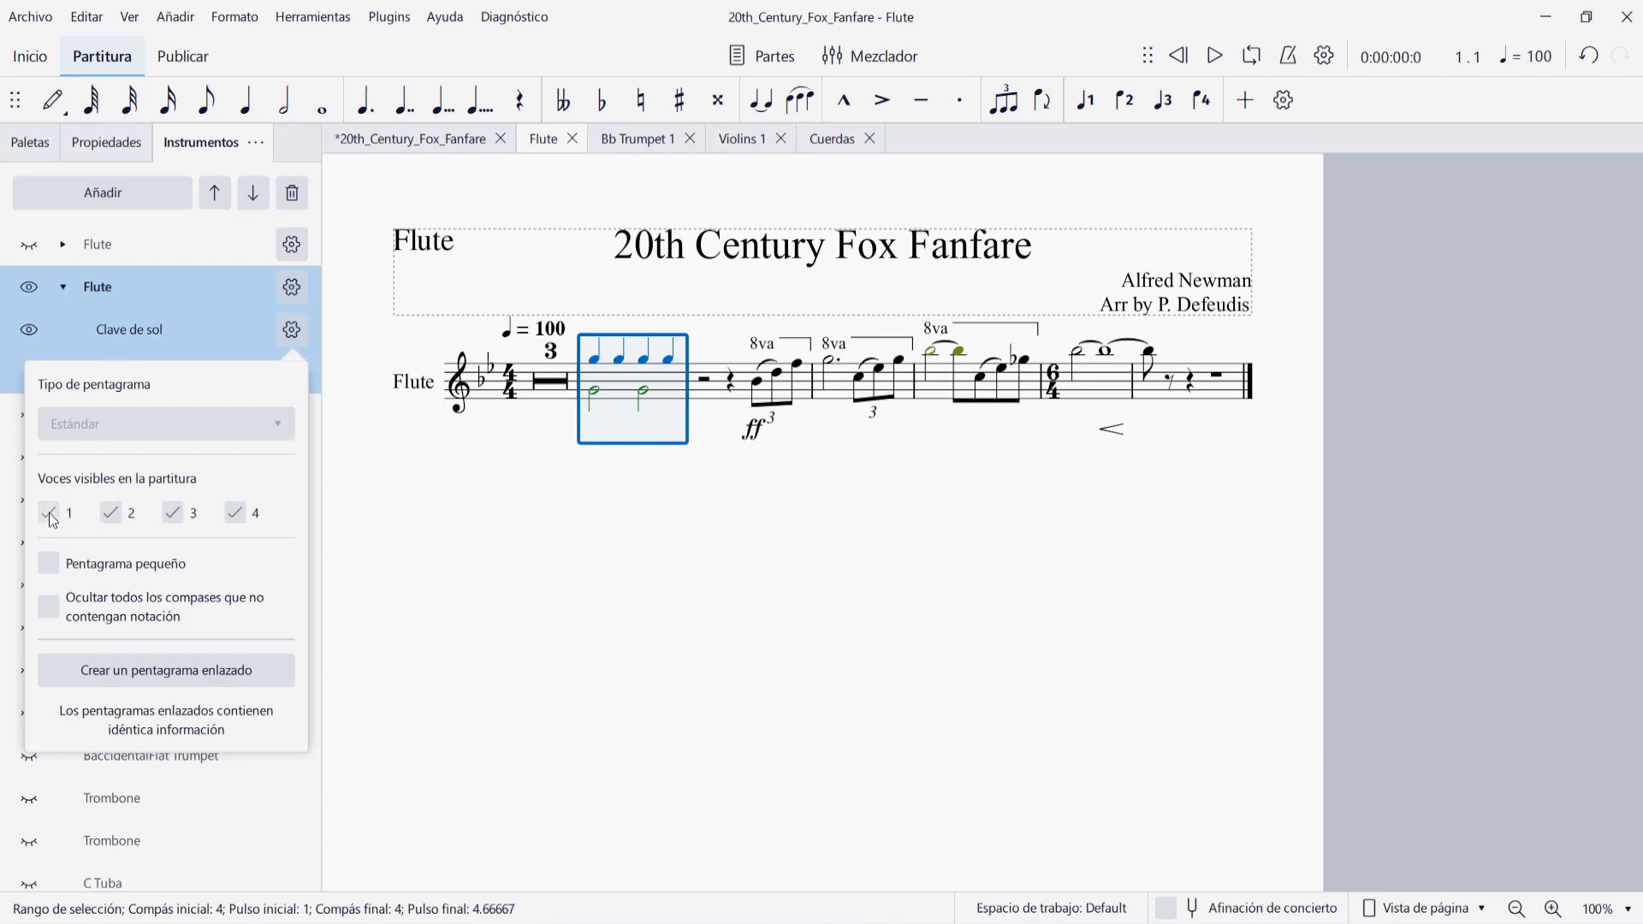
pyautogui.click(111, 513)
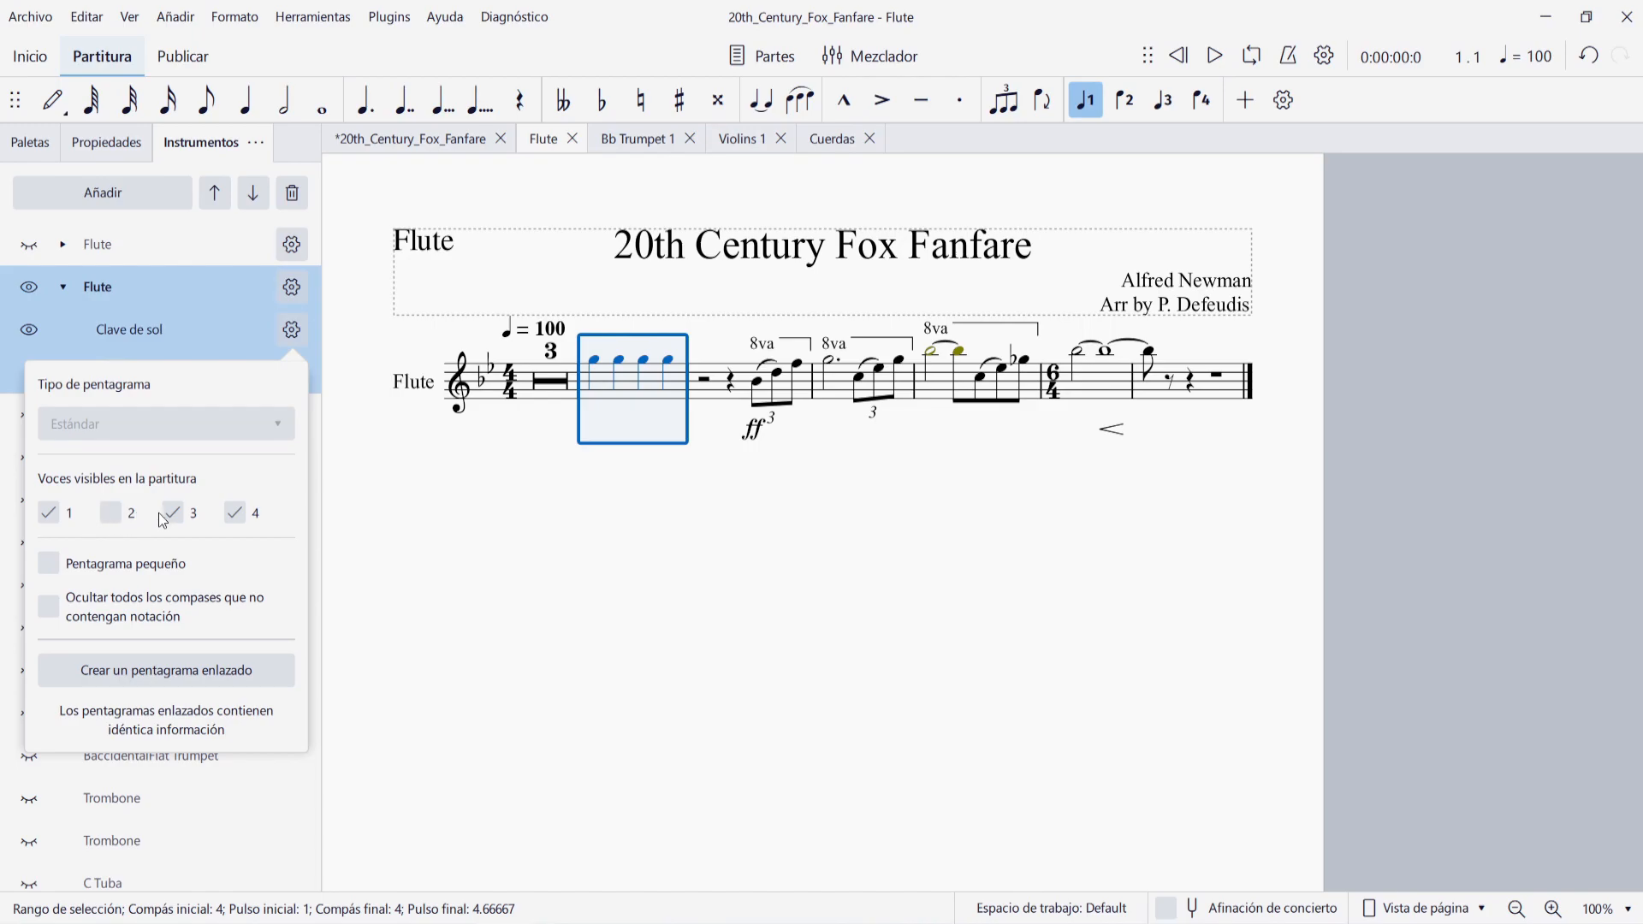
pyautogui.click(173, 514)
pyautogui.click(236, 514)
# Show voice 2 again on the Flute staff, then hide voice 1 and undo that change.
pyautogui.click(112, 513)
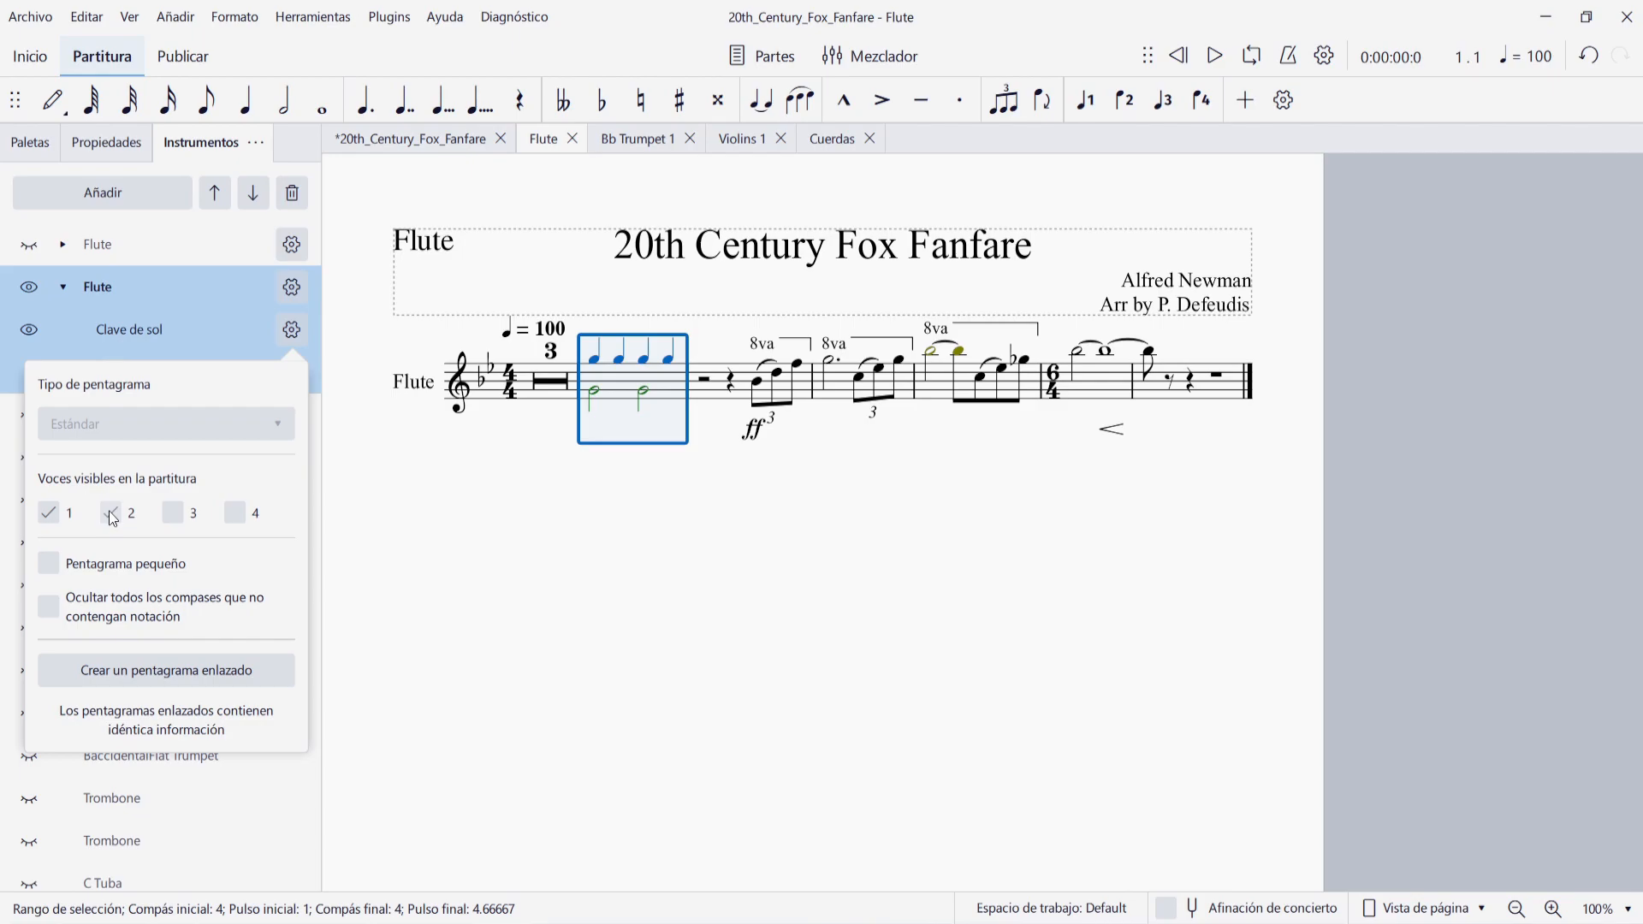
pyautogui.click(52, 516)
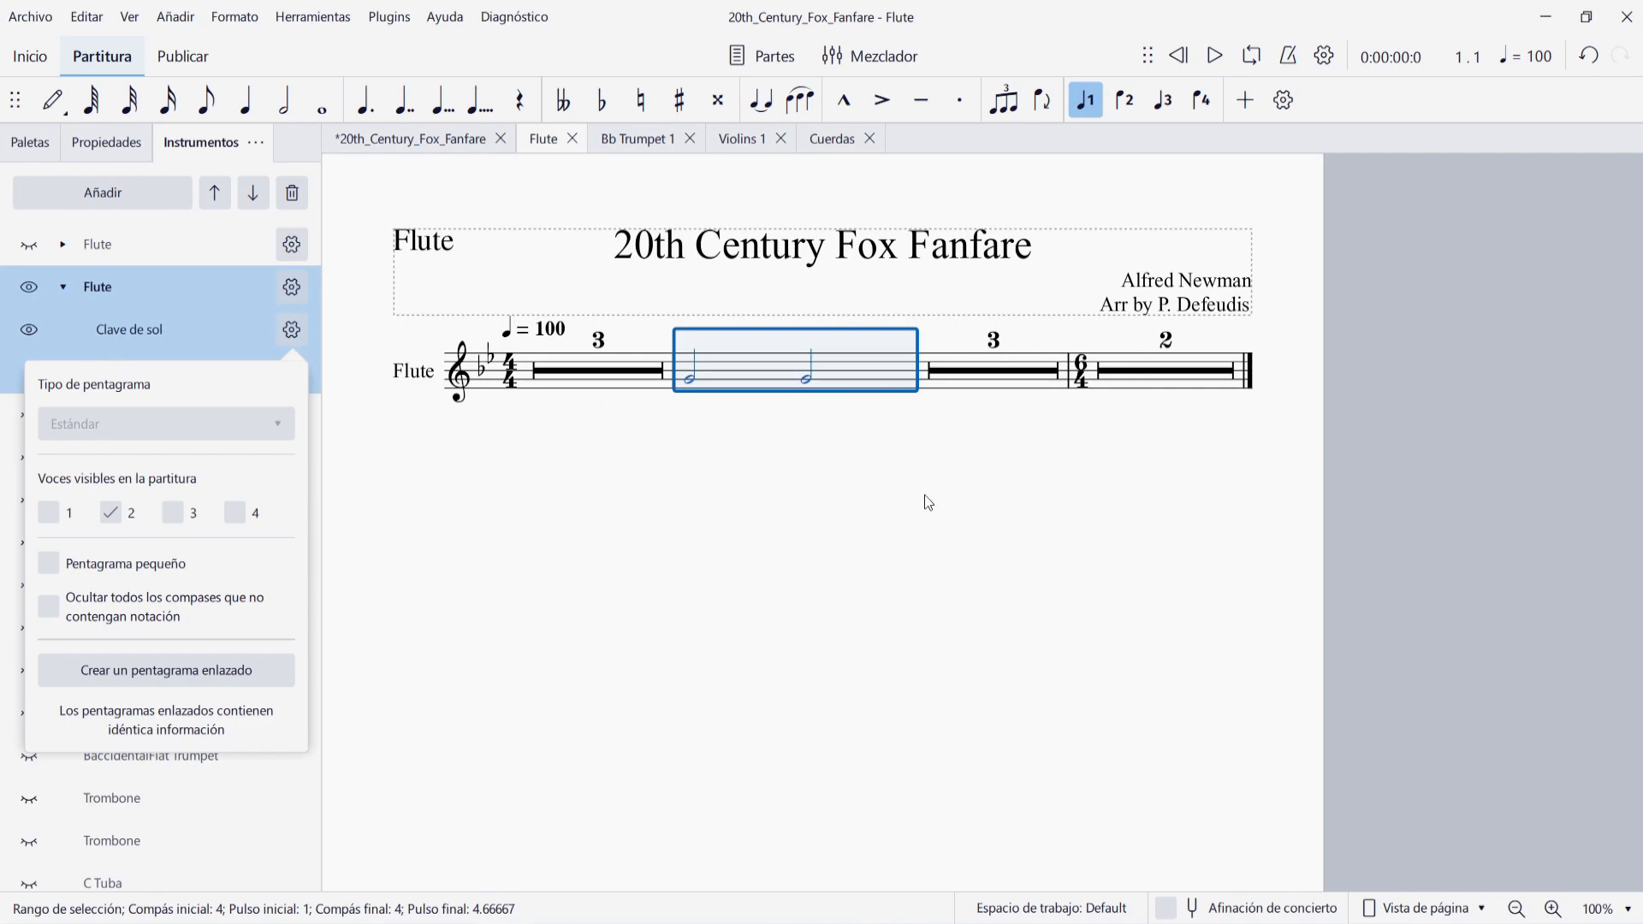
pyautogui.hotkey('ctrl', 'z')
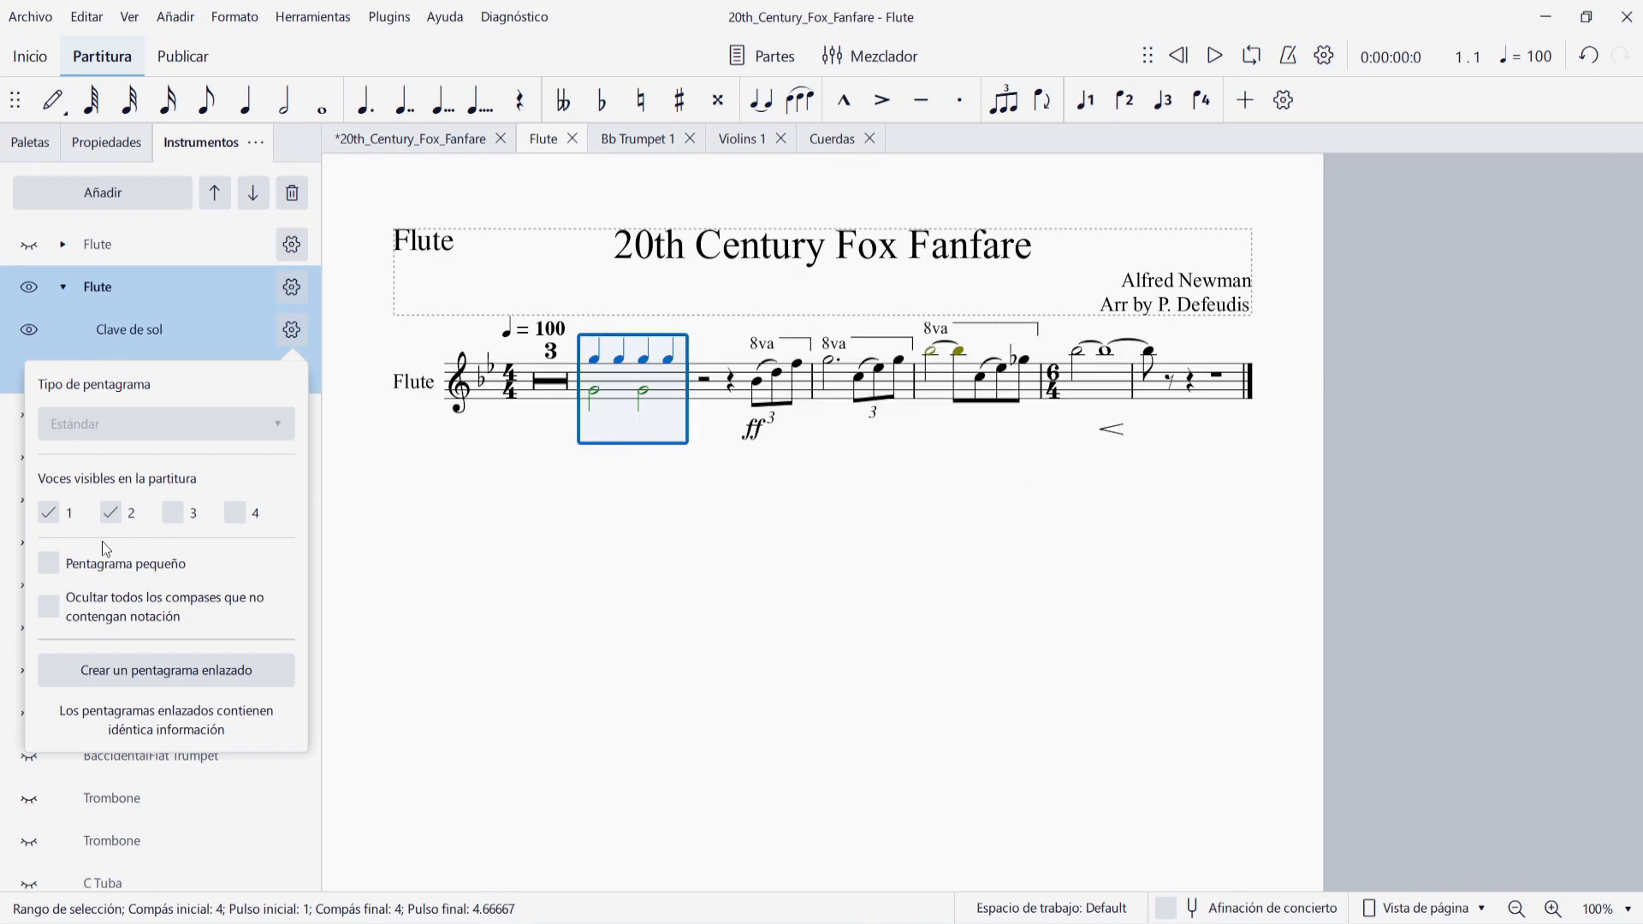
# Set the second Flute's staff to small size and show the first Flute in the part as well.
pyautogui.click(49, 563)
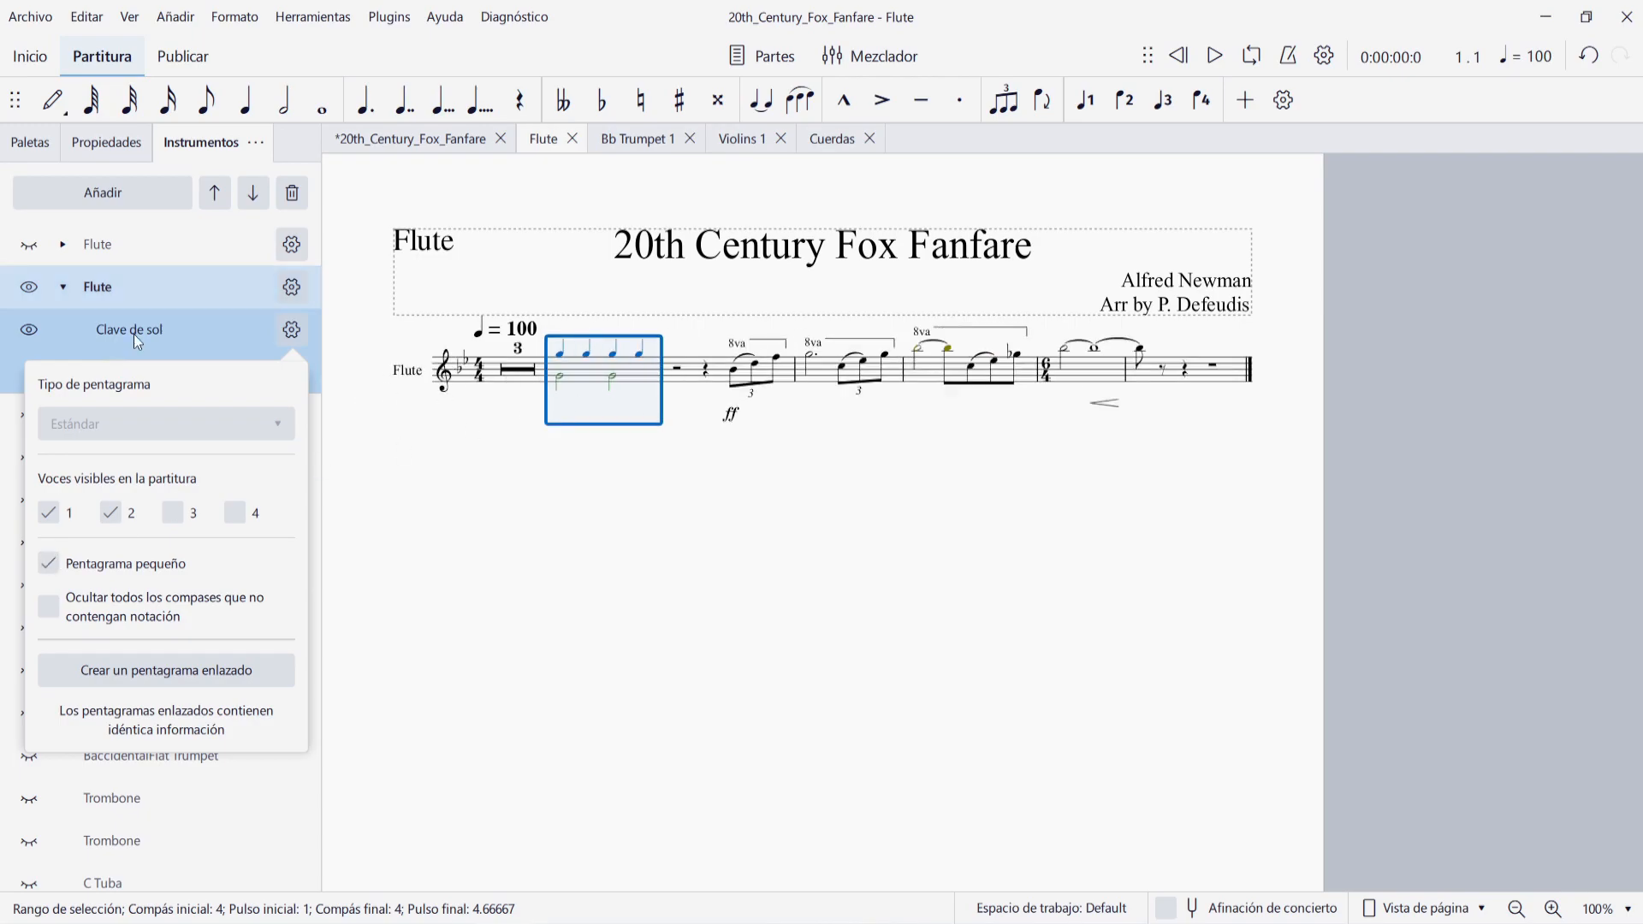
pyautogui.click(63, 248)
pyautogui.click(29, 246)
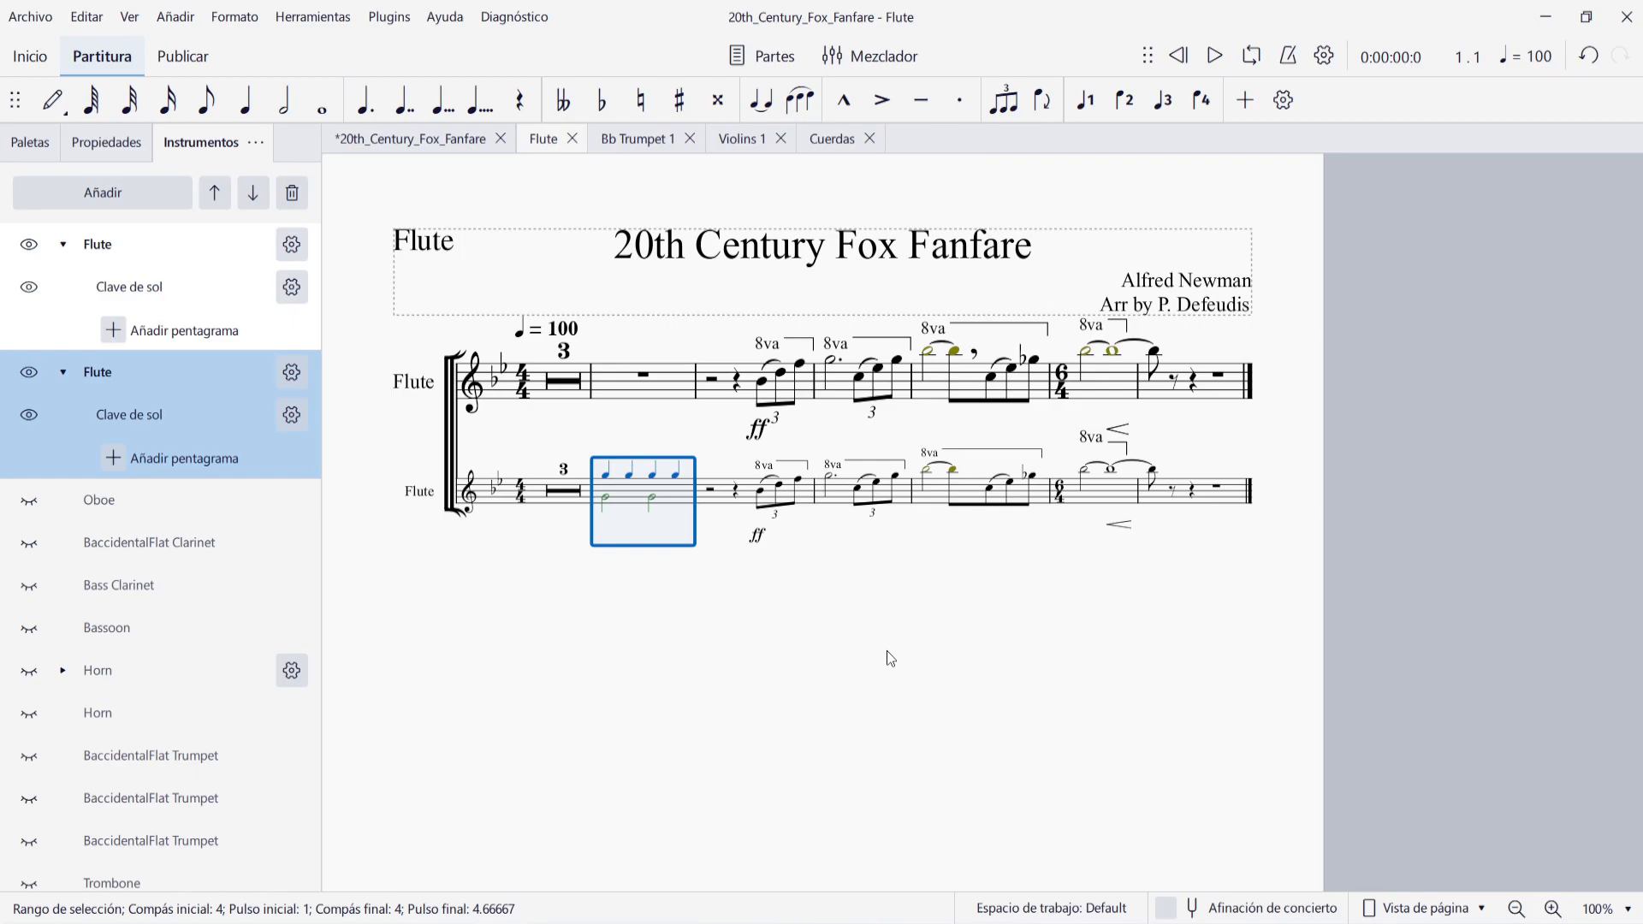
pyautogui.click(887, 650)
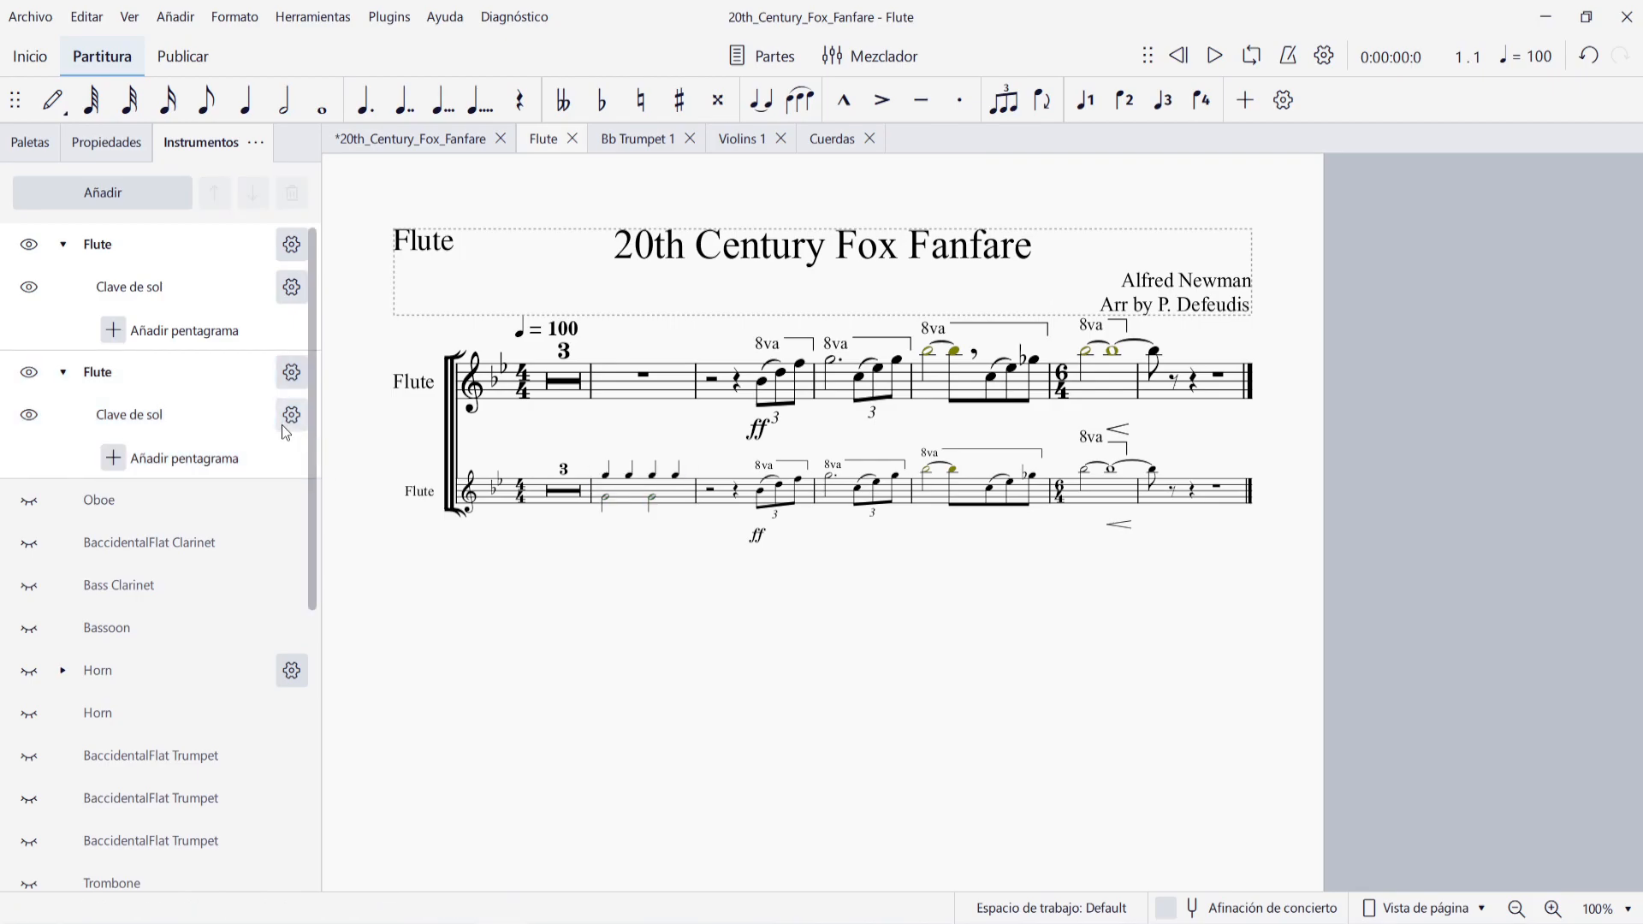
# Briefly enable and disable hiding all measures without notation on the second Flute's staff.
pyautogui.click(291, 418)
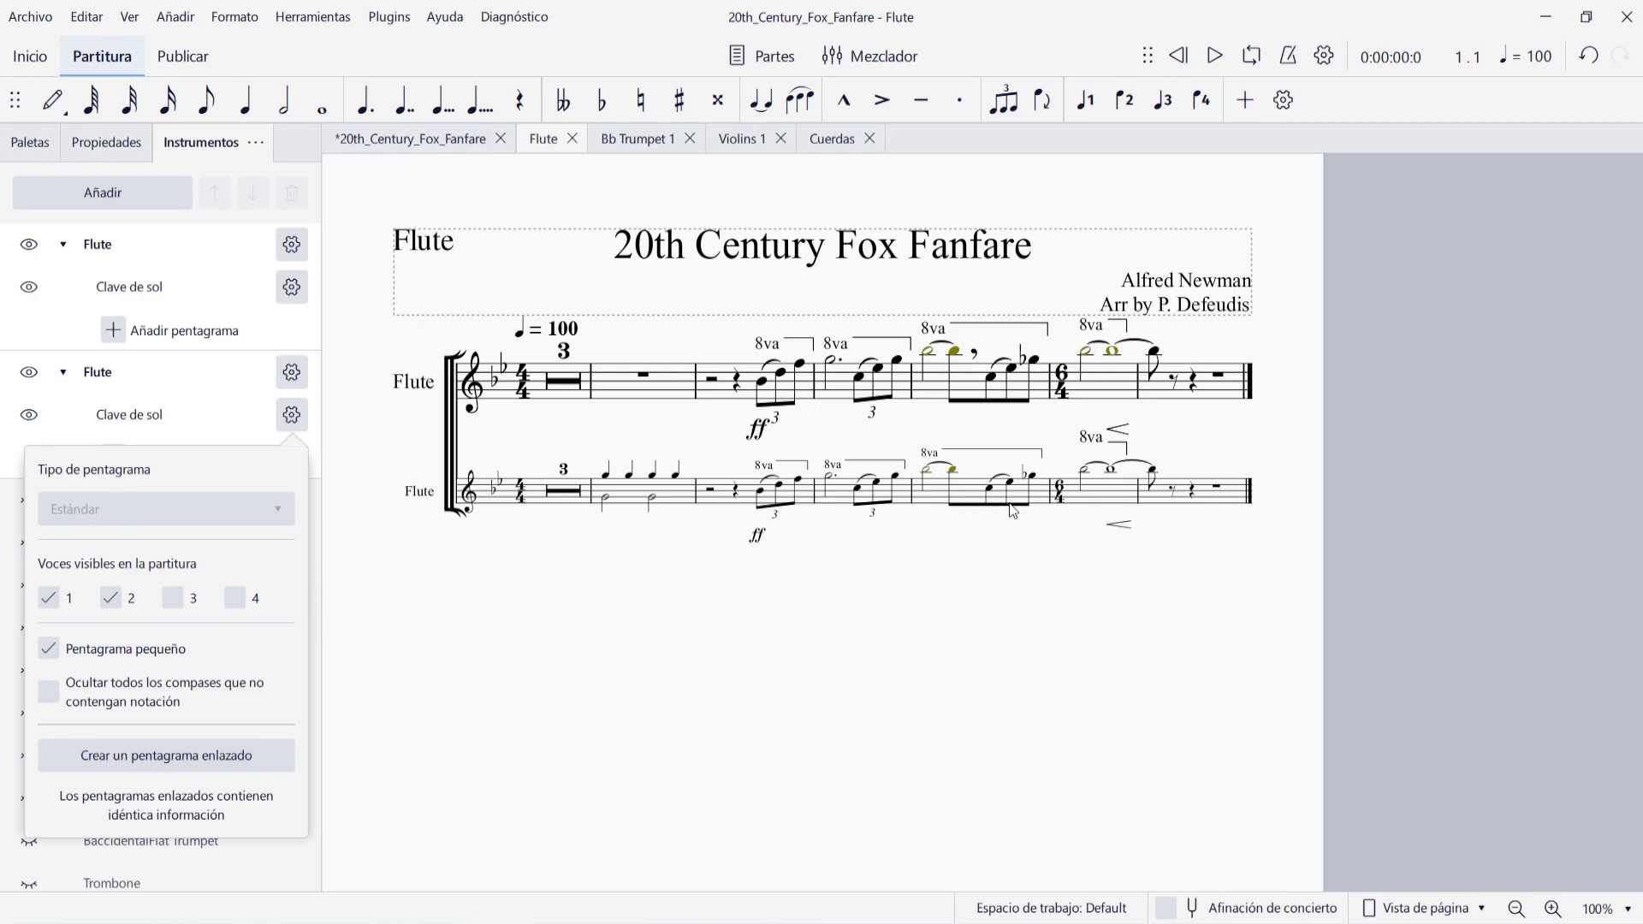
pyautogui.click(579, 499)
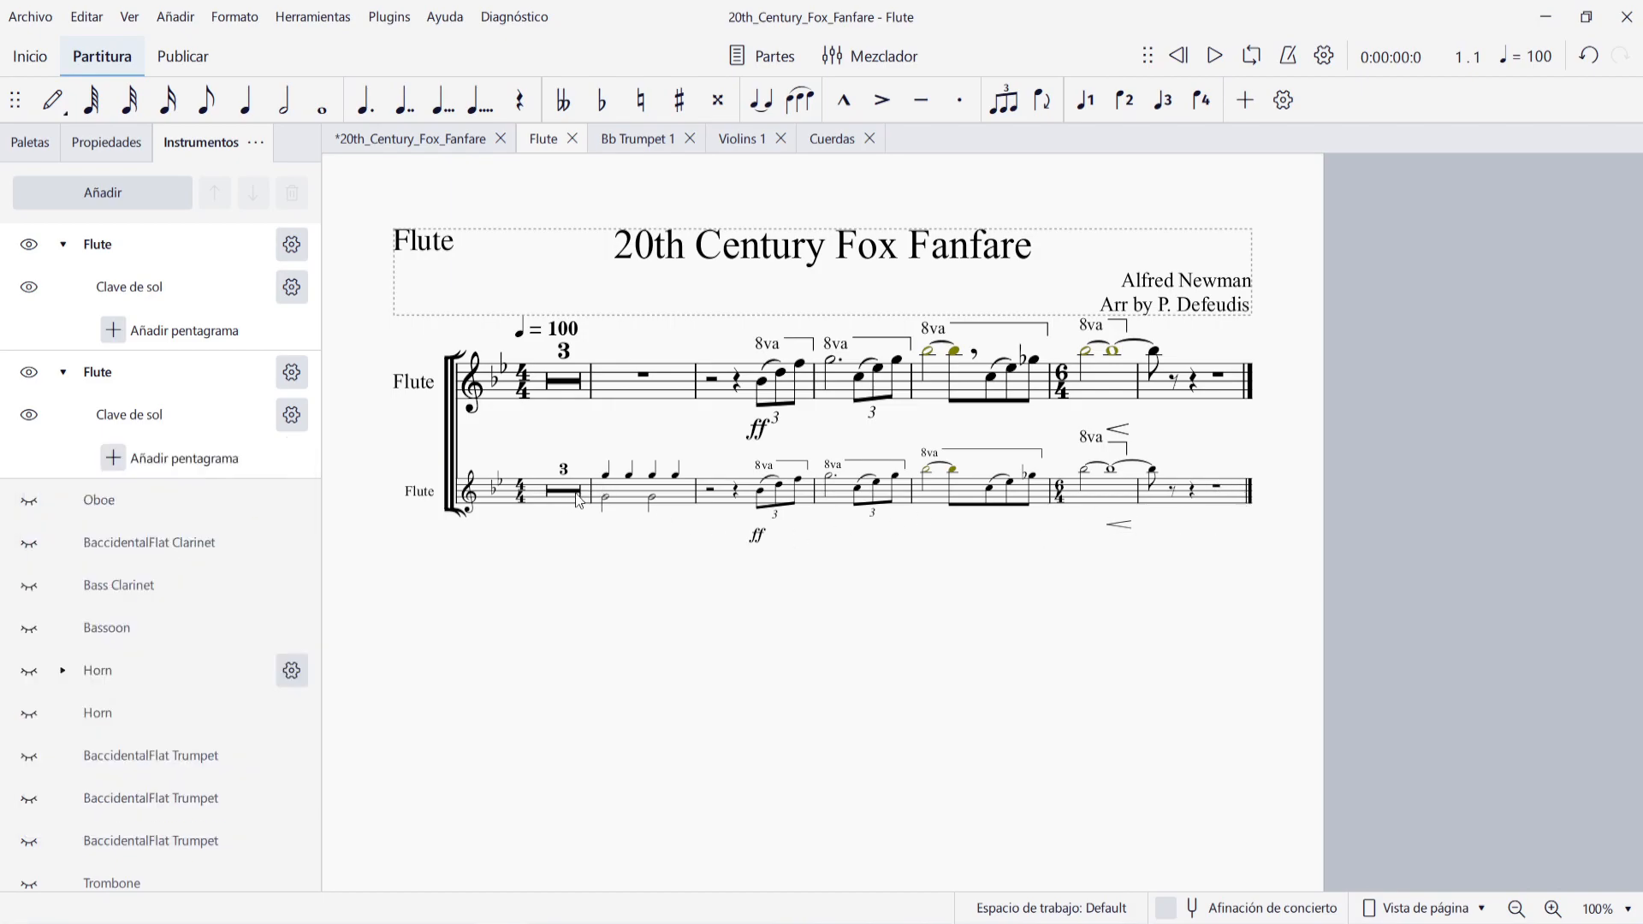
pyautogui.click(578, 499)
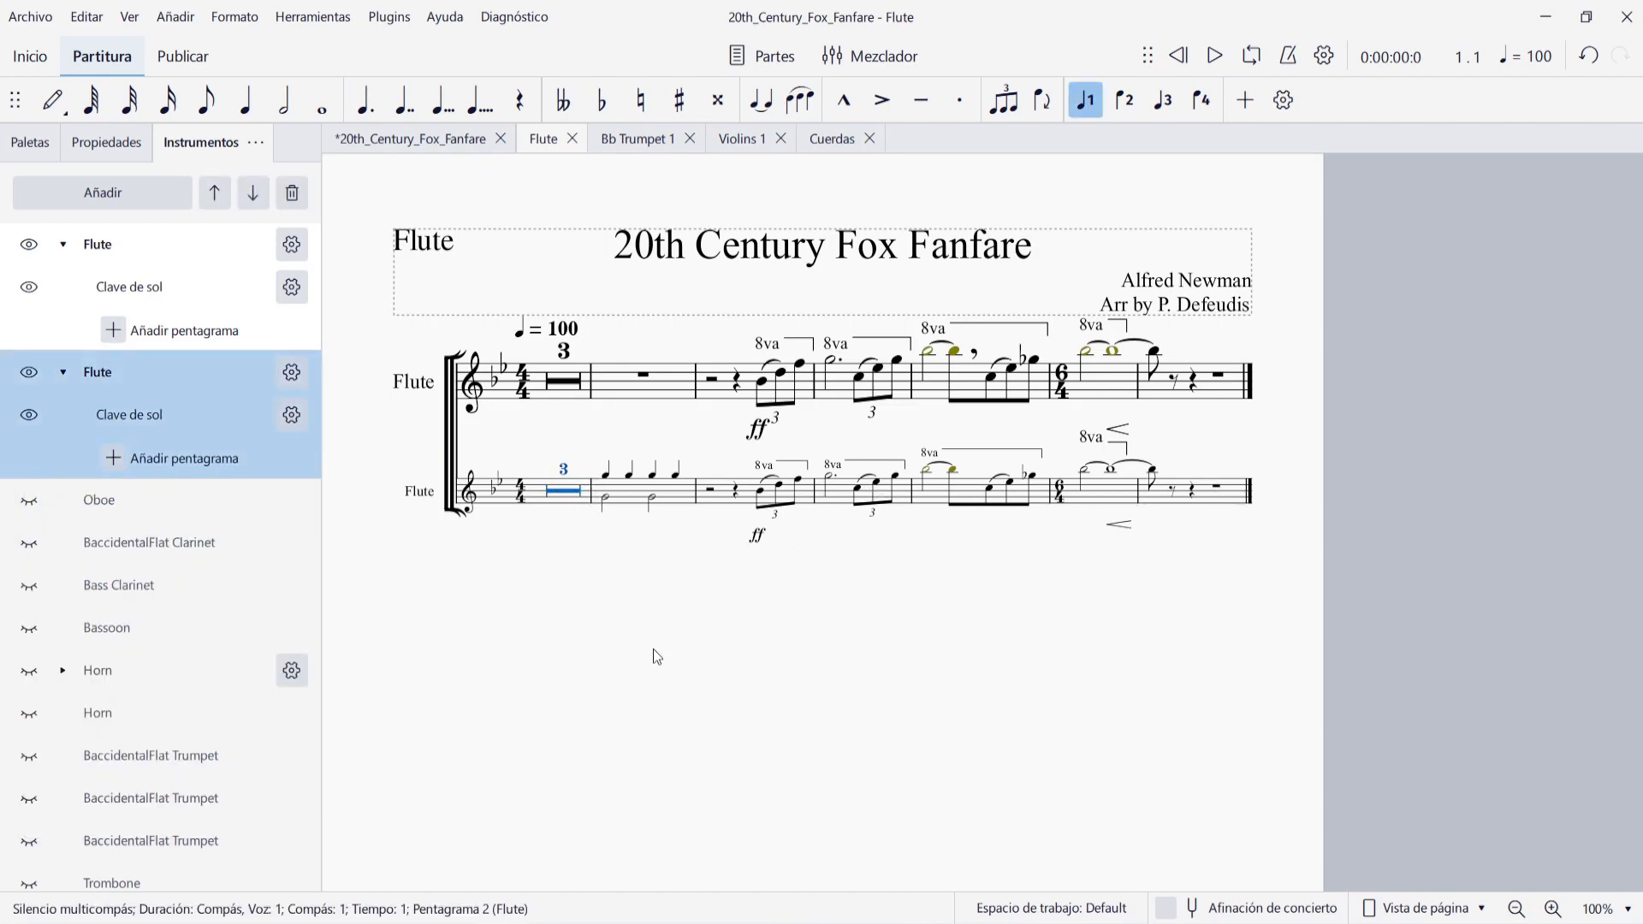
pyautogui.click(519, 642)
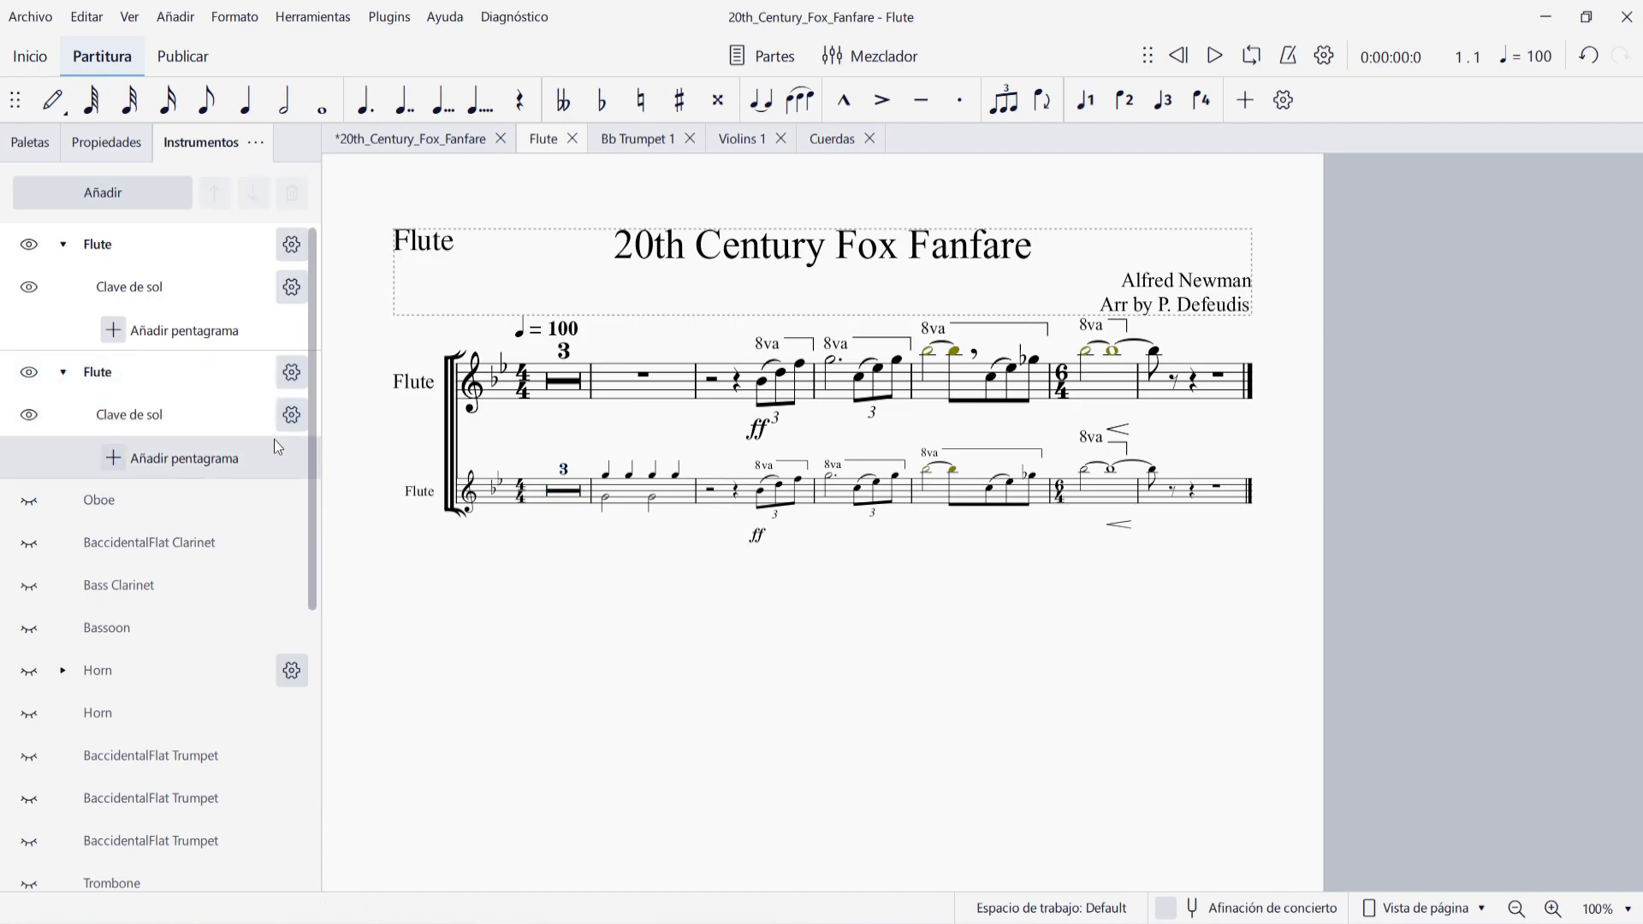
pyautogui.click(291, 415)
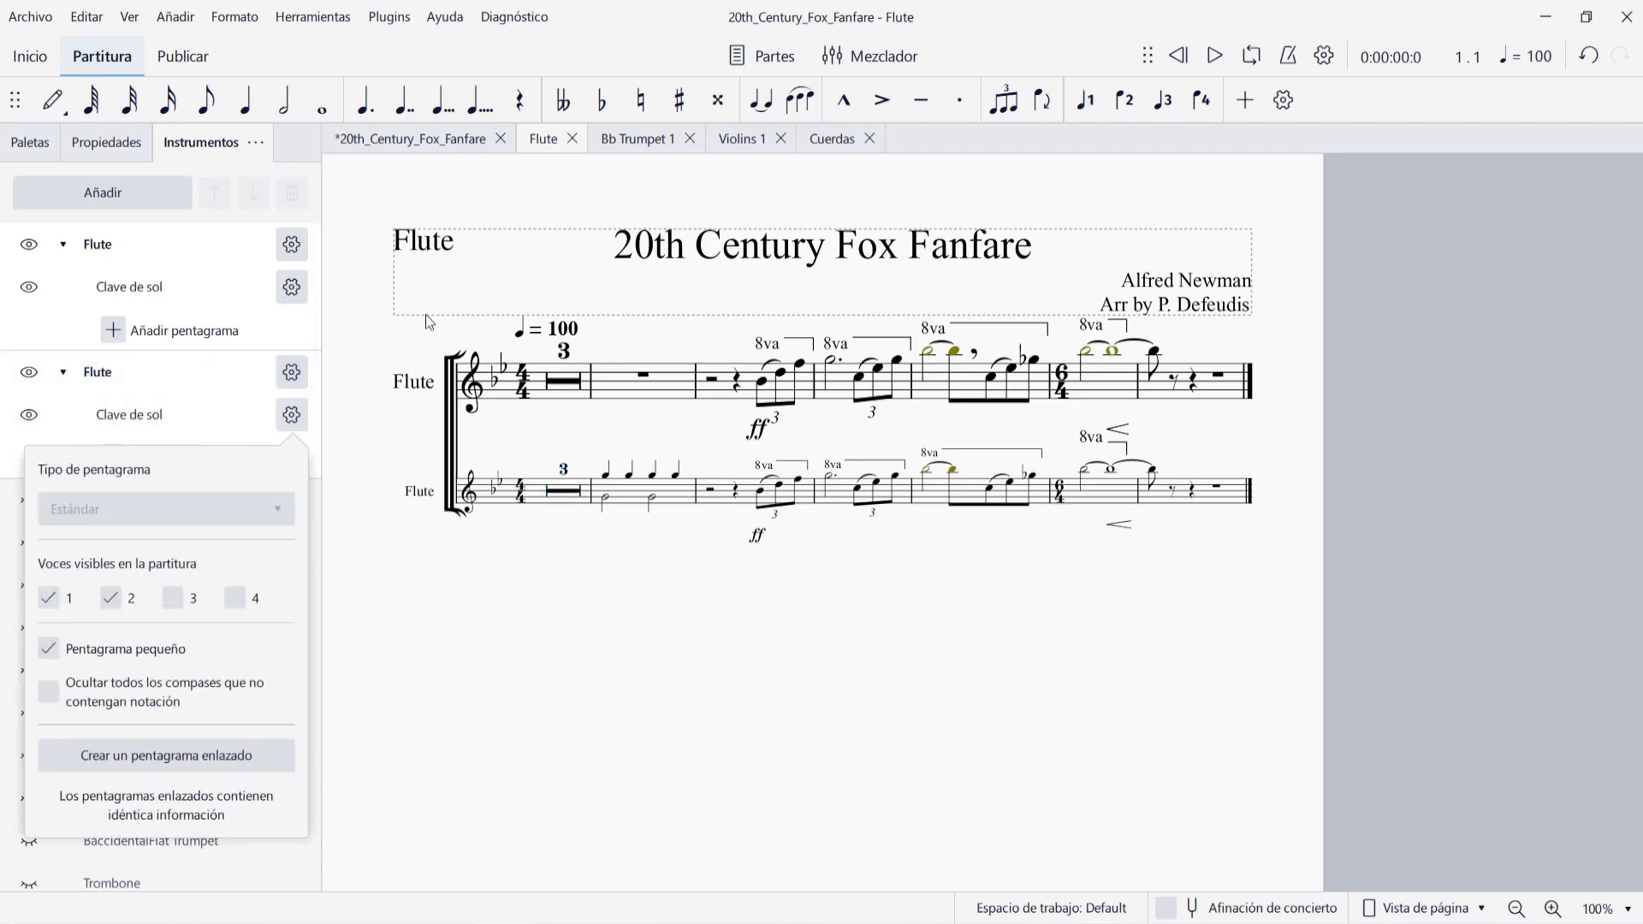
pyautogui.click(49, 692)
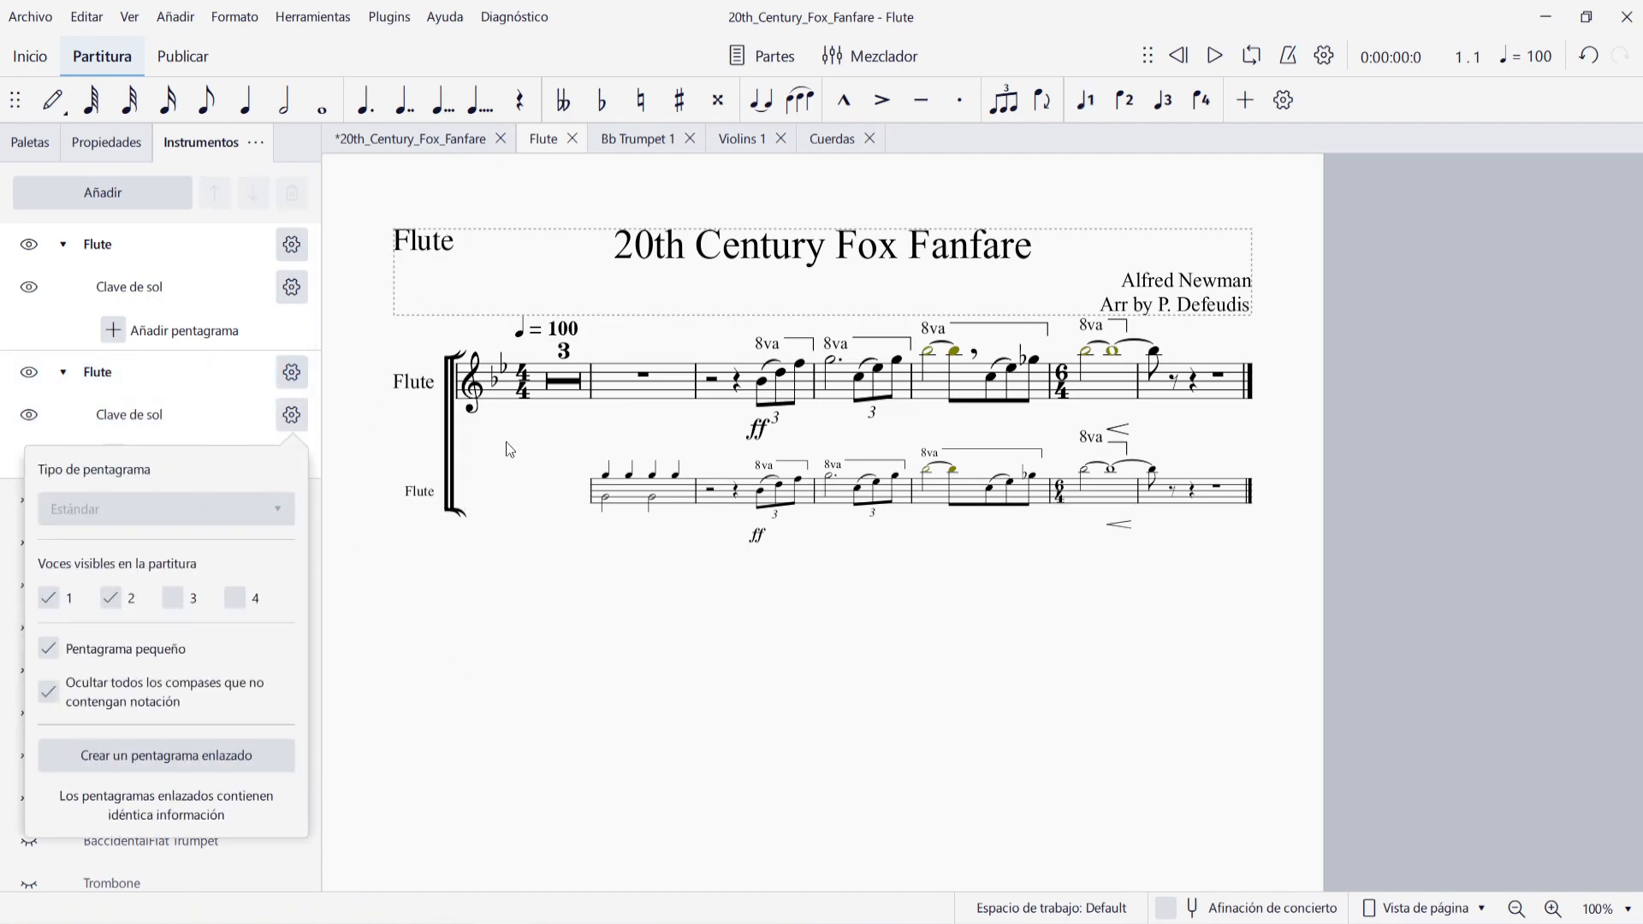
pyautogui.click(49, 694)
pyautogui.click(527, 594)
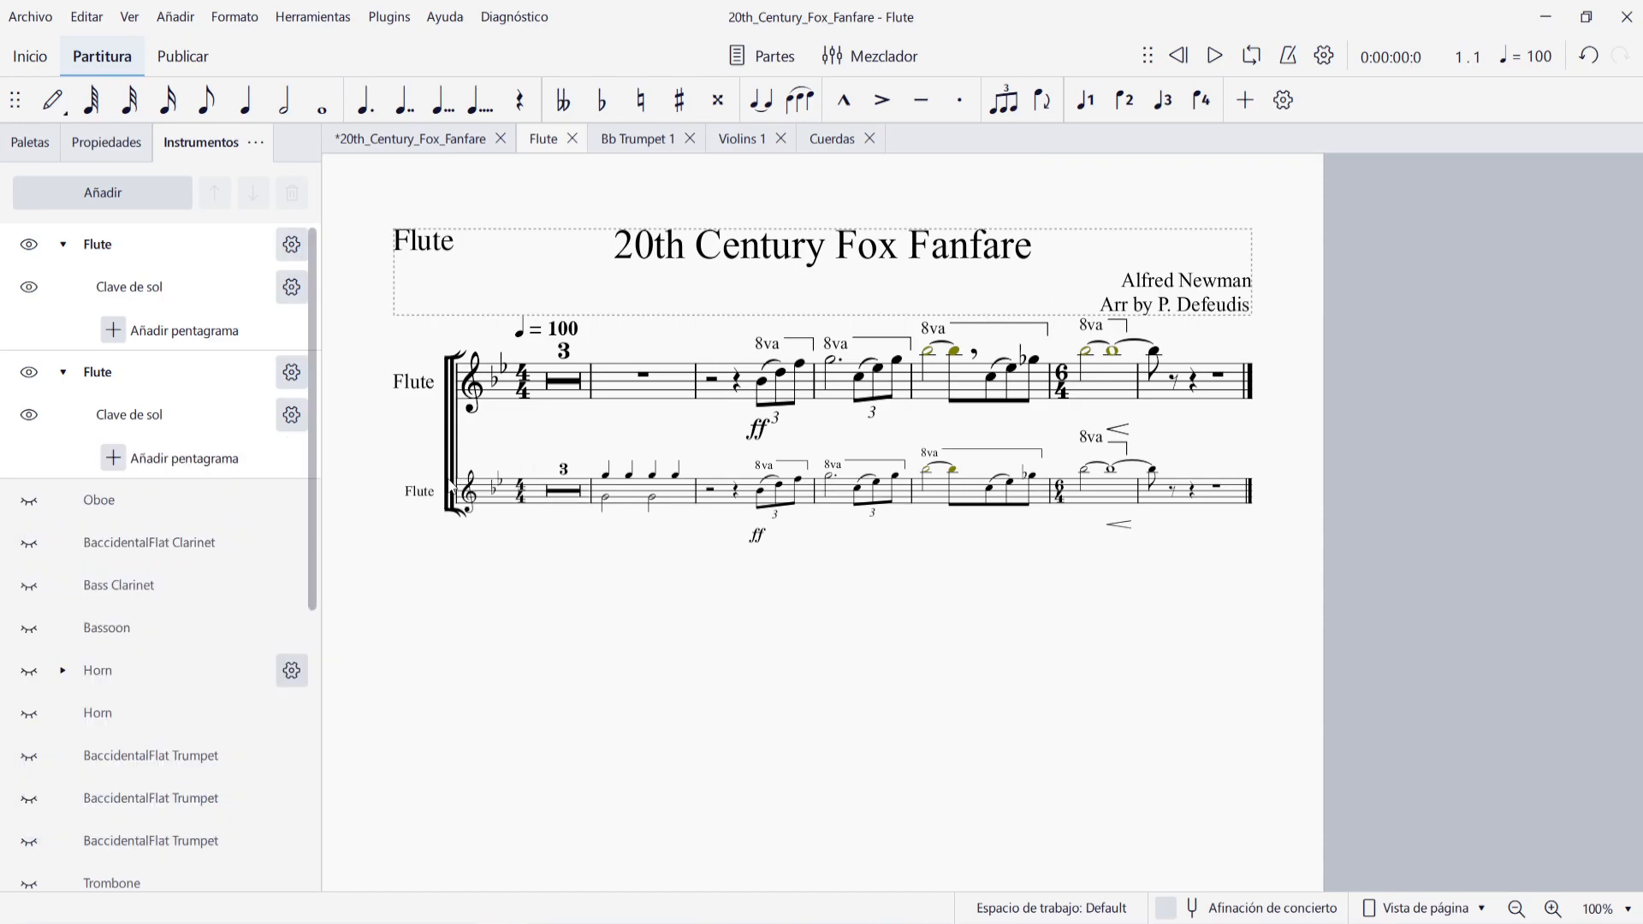
# Hide the first Flute in the part and turn off the small size of the second Flute's staff.
pyautogui.click(29, 245)
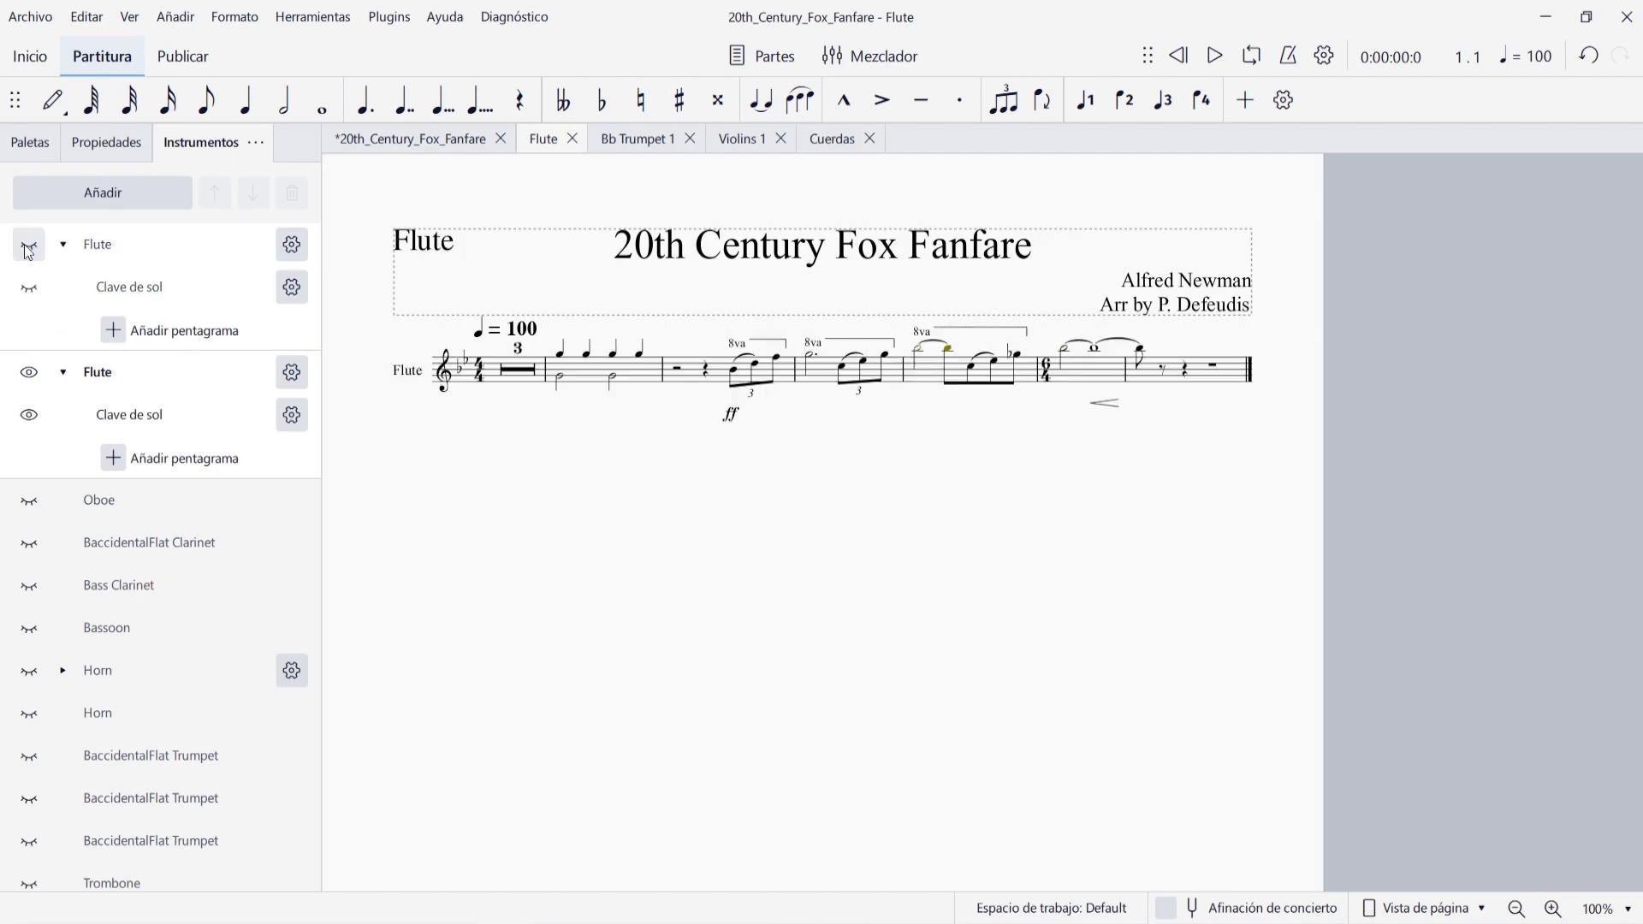
pyautogui.click(292, 416)
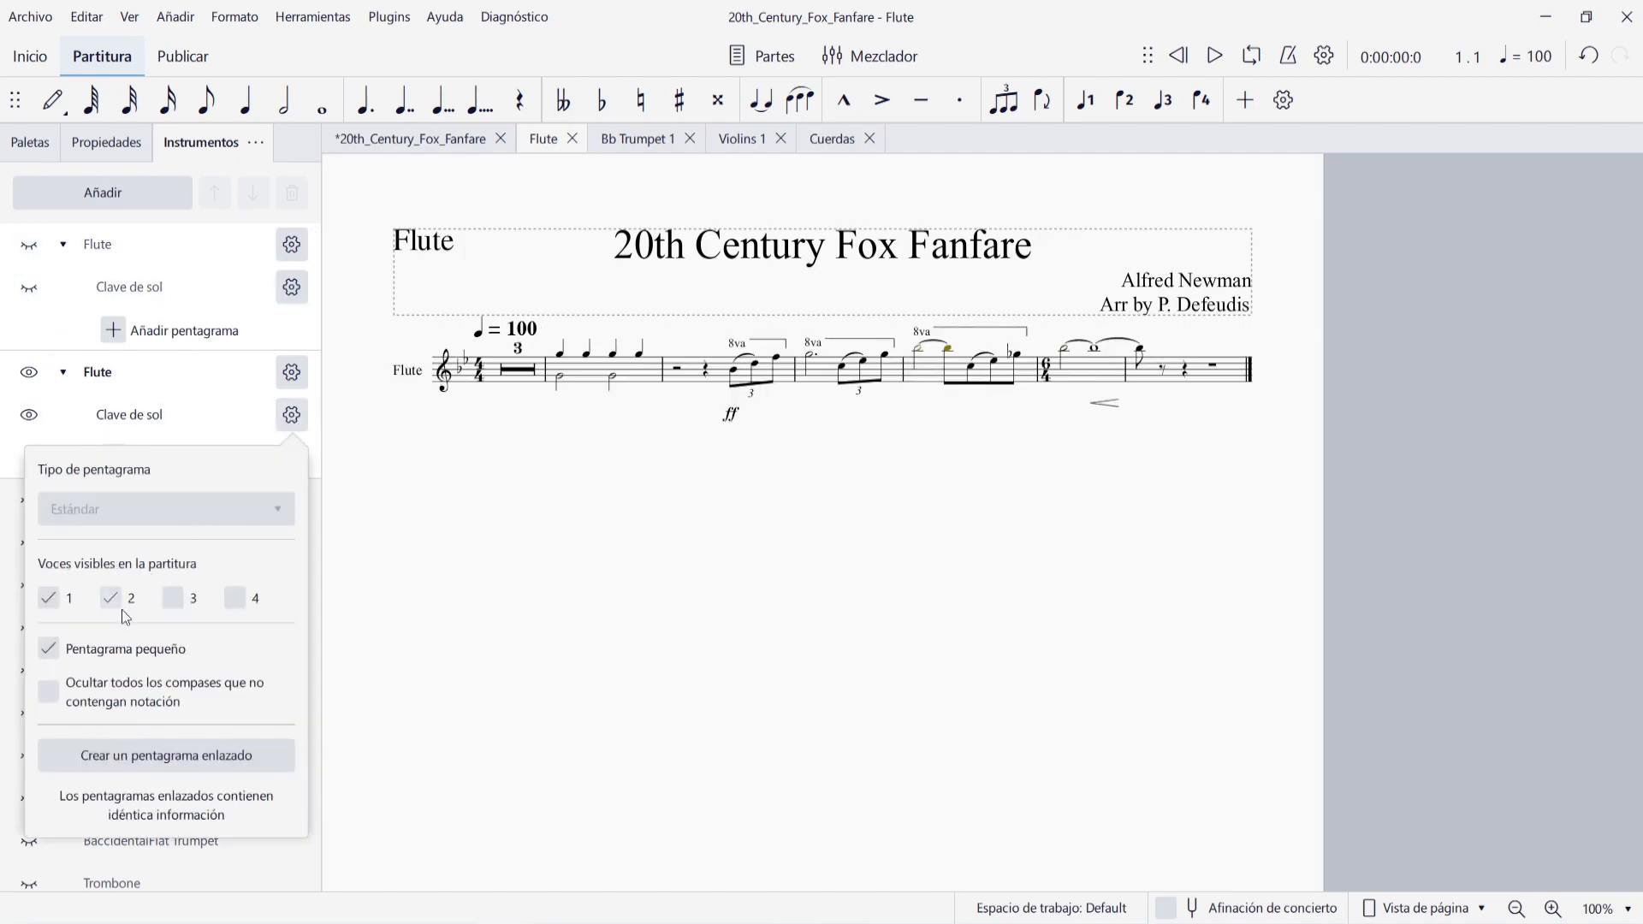
pyautogui.click(48, 648)
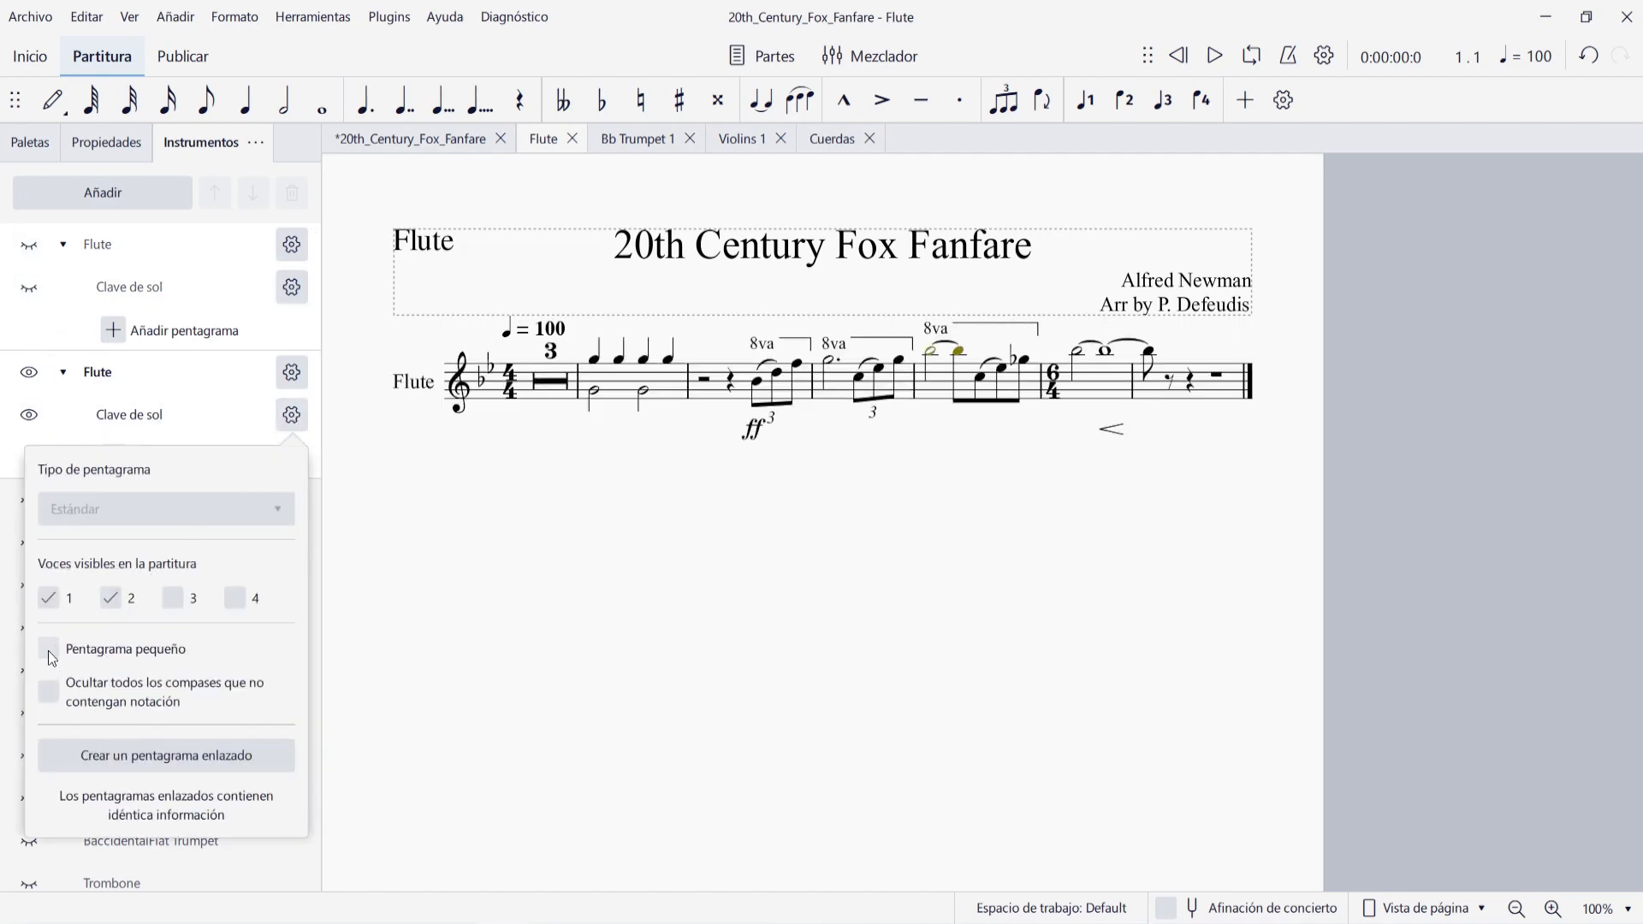
pyautogui.click(649, 569)
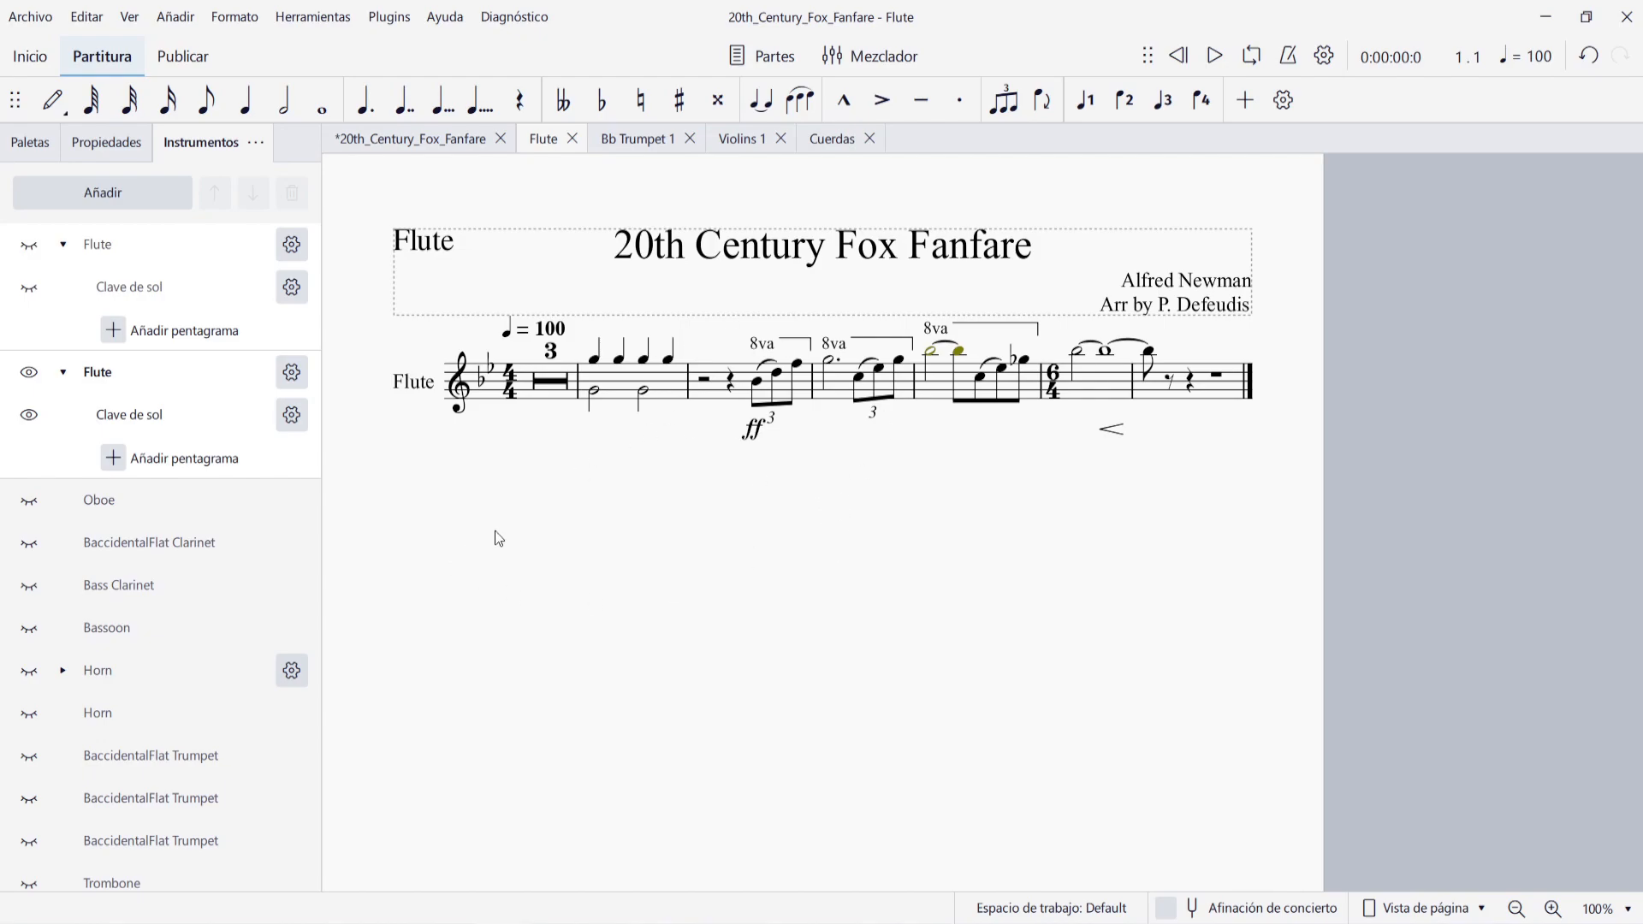
# Set the Flute part's odd-page left, right and upper page margins to 5 mm.
pyautogui.click(244, 28)
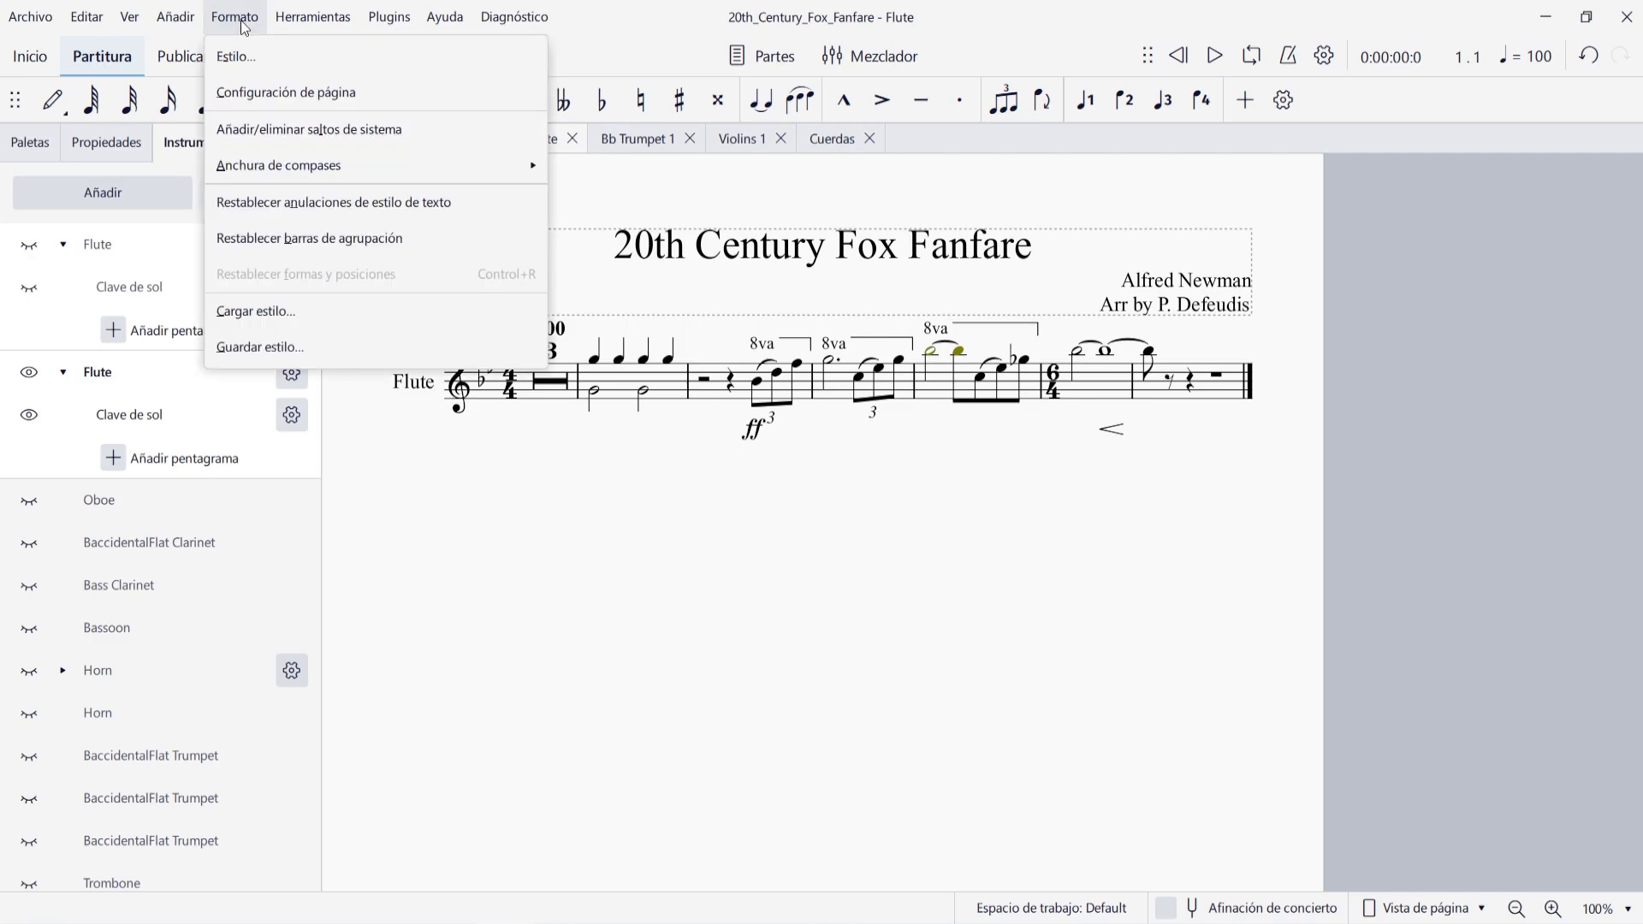
pyautogui.click(304, 94)
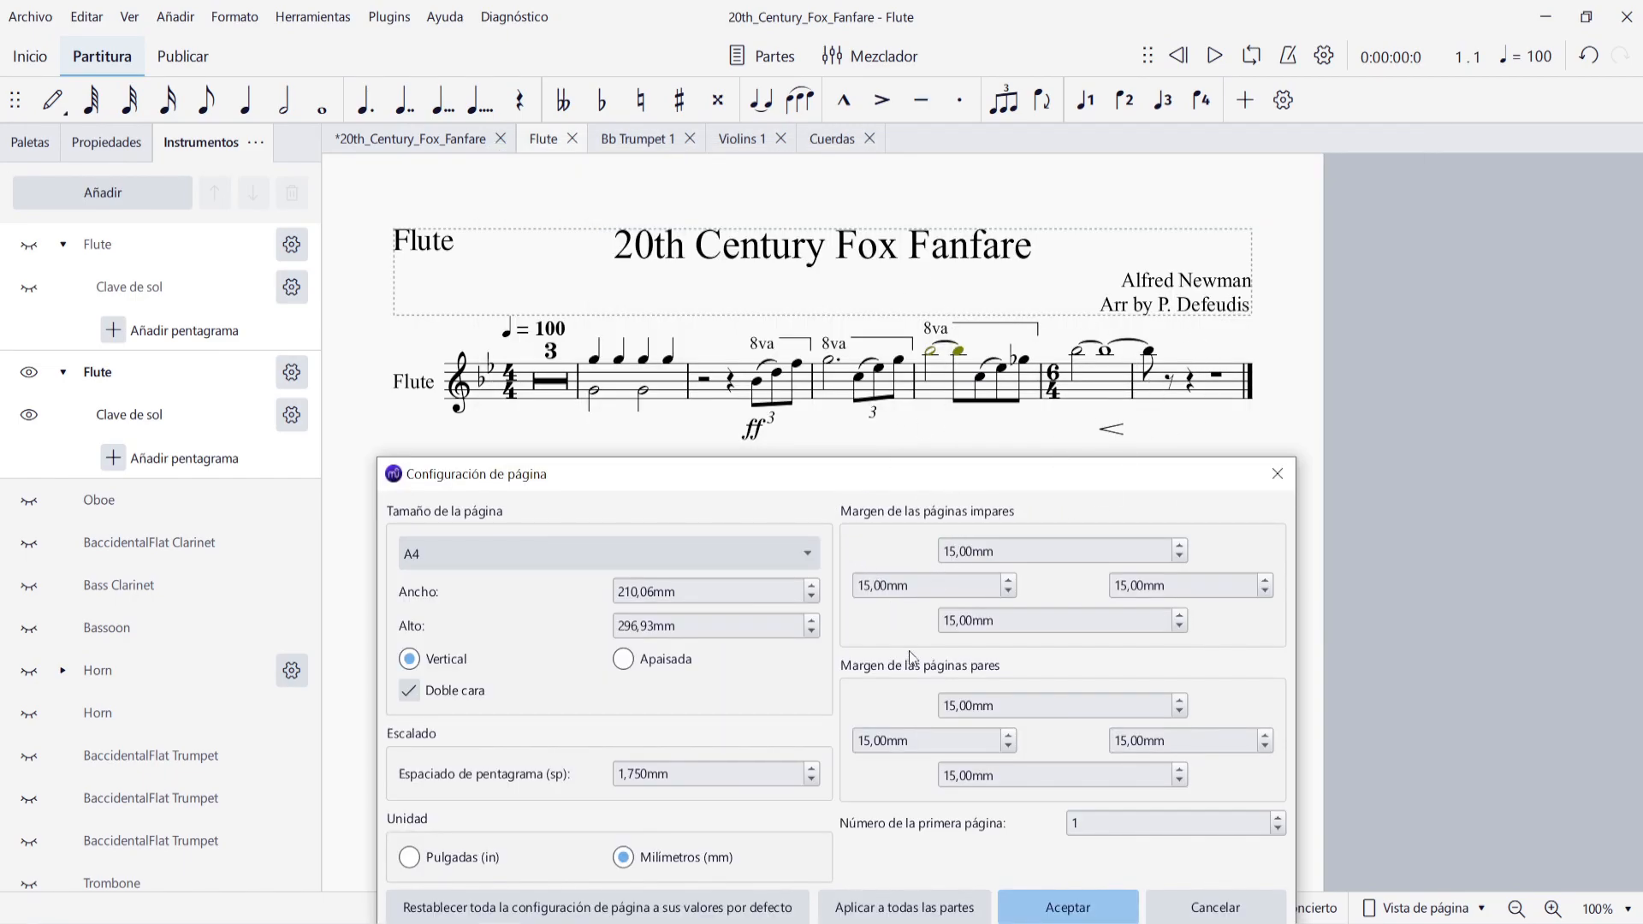
pyautogui.click(863, 586)
pyautogui.press('Delete')
pyautogui.click(1116, 586)
pyautogui.press('Delete')
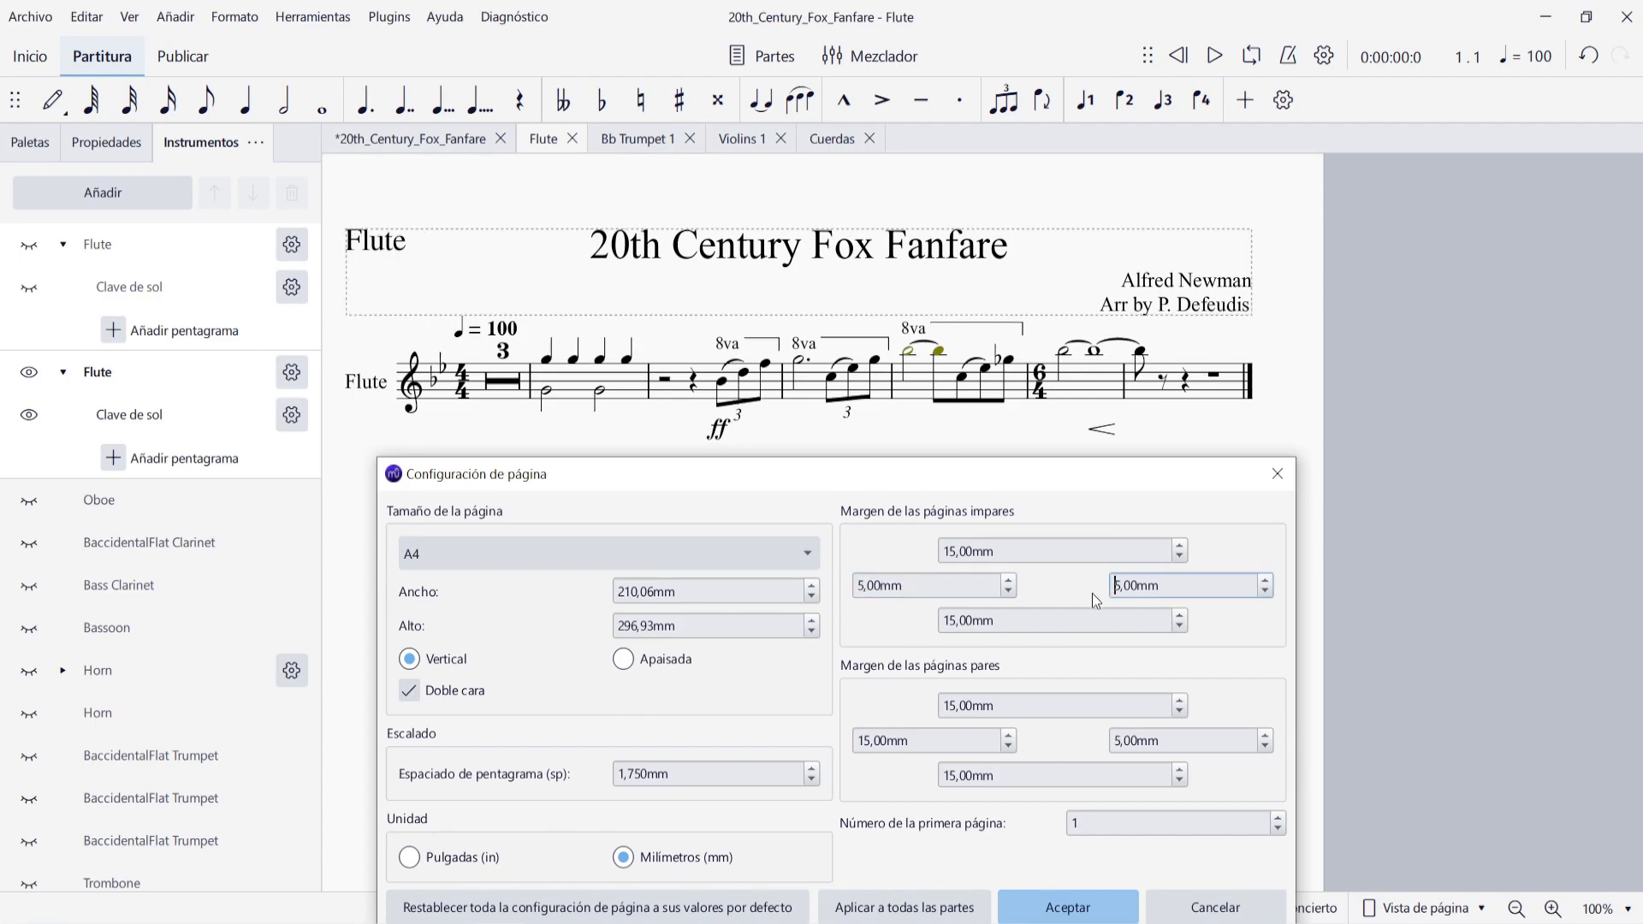
pyautogui.click(1092, 619)
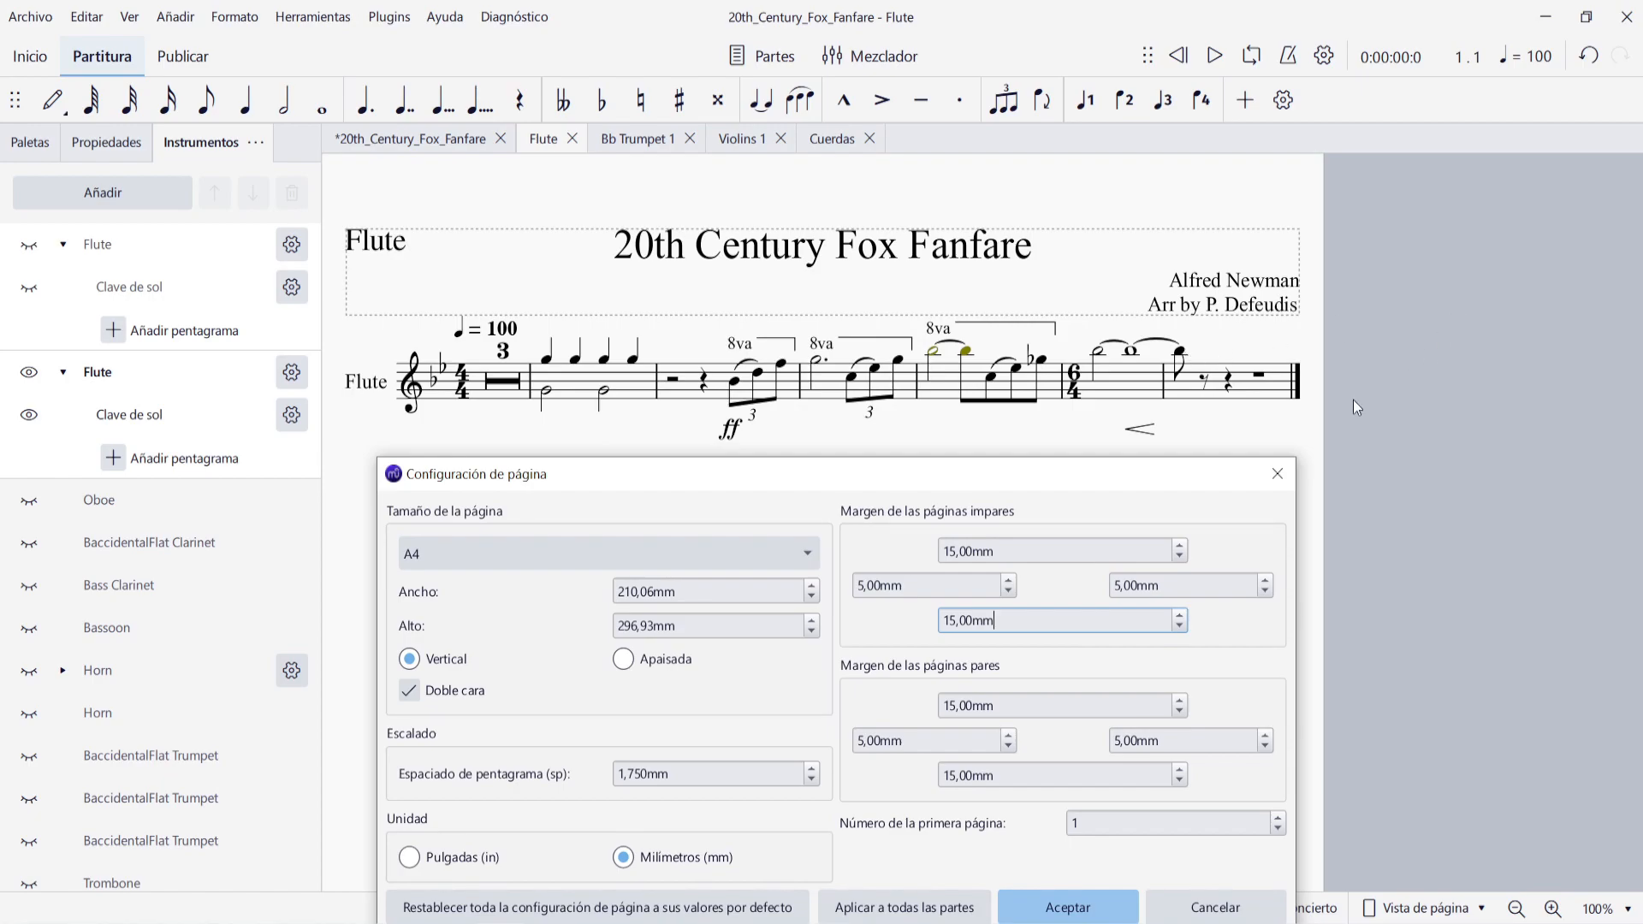
pyautogui.click(943, 551)
pyautogui.press('Delete')
pyautogui.click(977, 592)
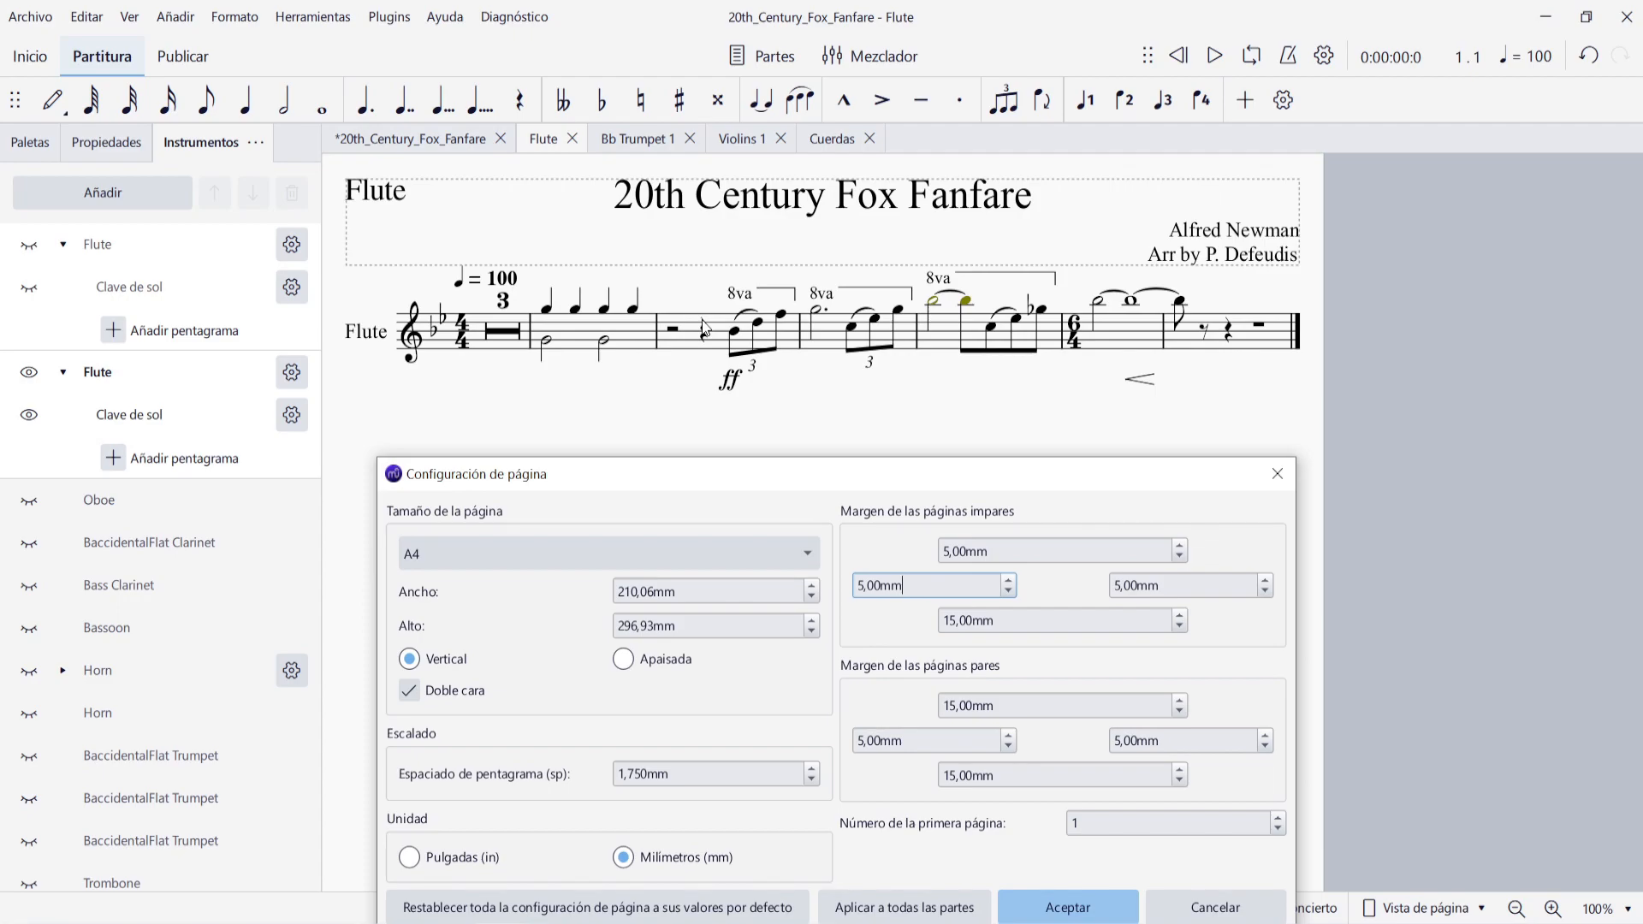
pyautogui.click(1044, 816)
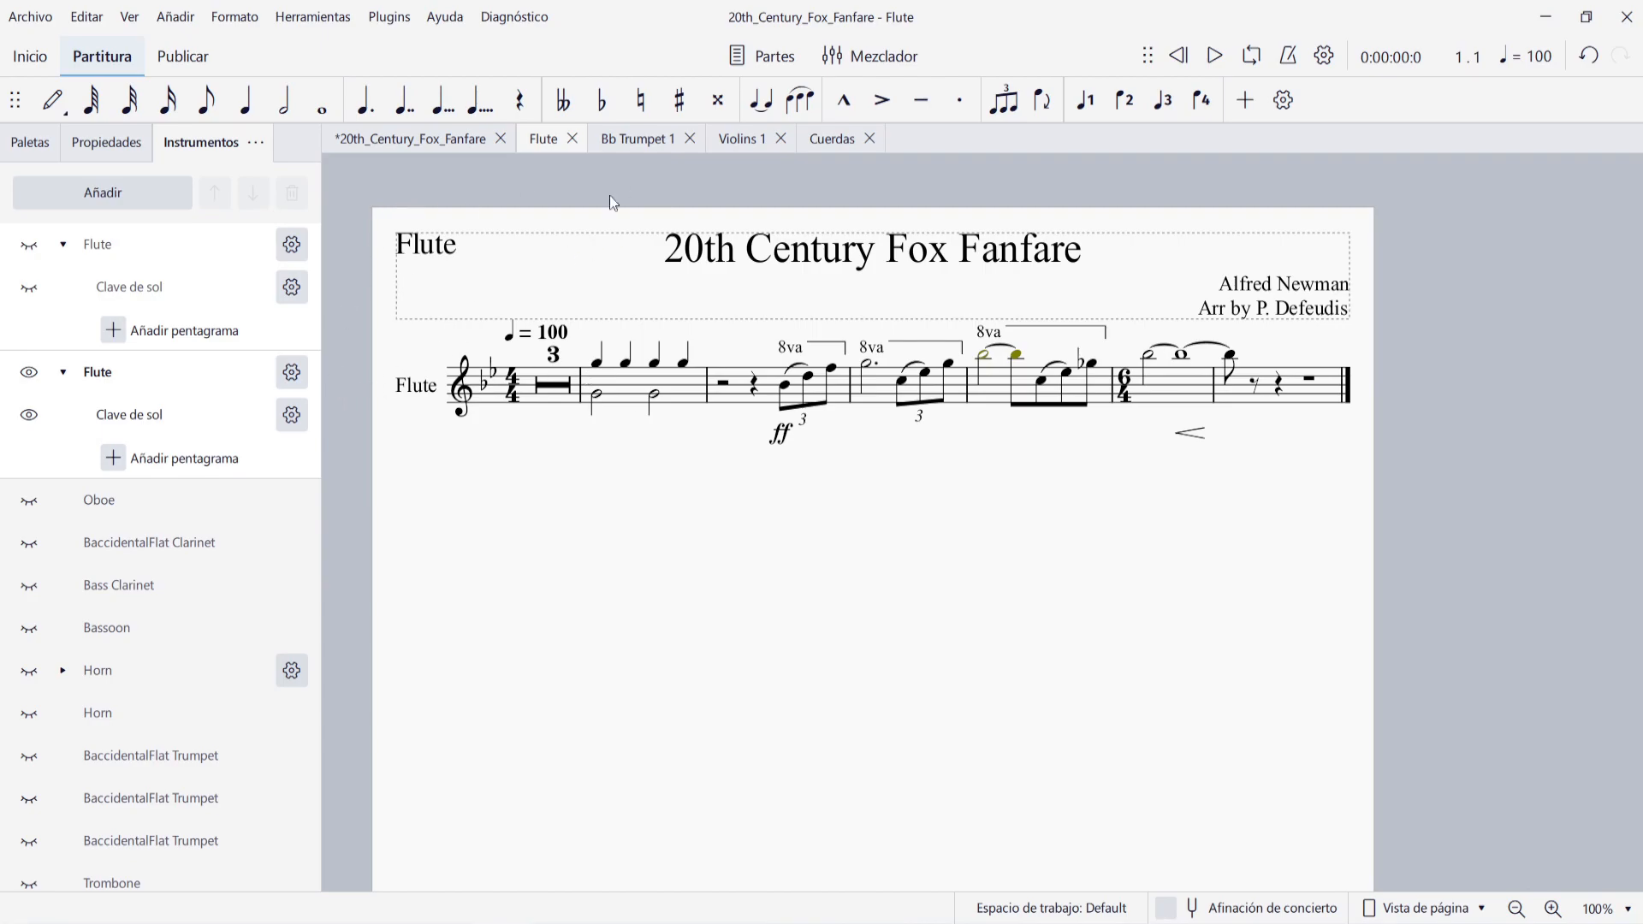
# Show the Violins 1 part and set all four of its odd-page margins to 5 mm in the page settings.
pyautogui.click(644, 140)
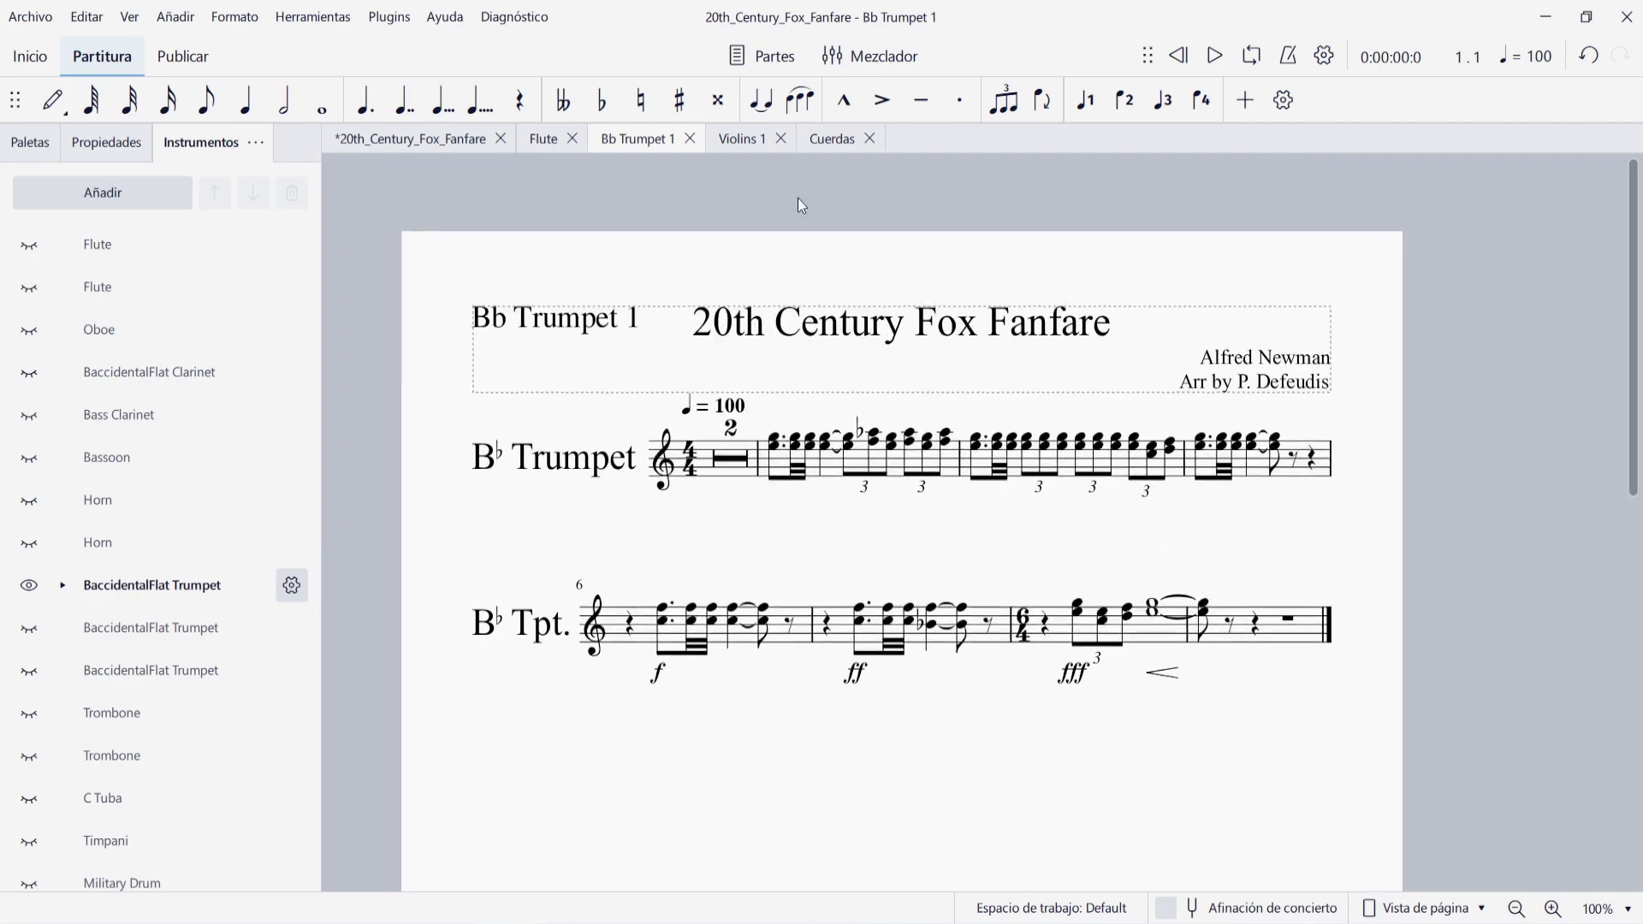
pyautogui.click(738, 138)
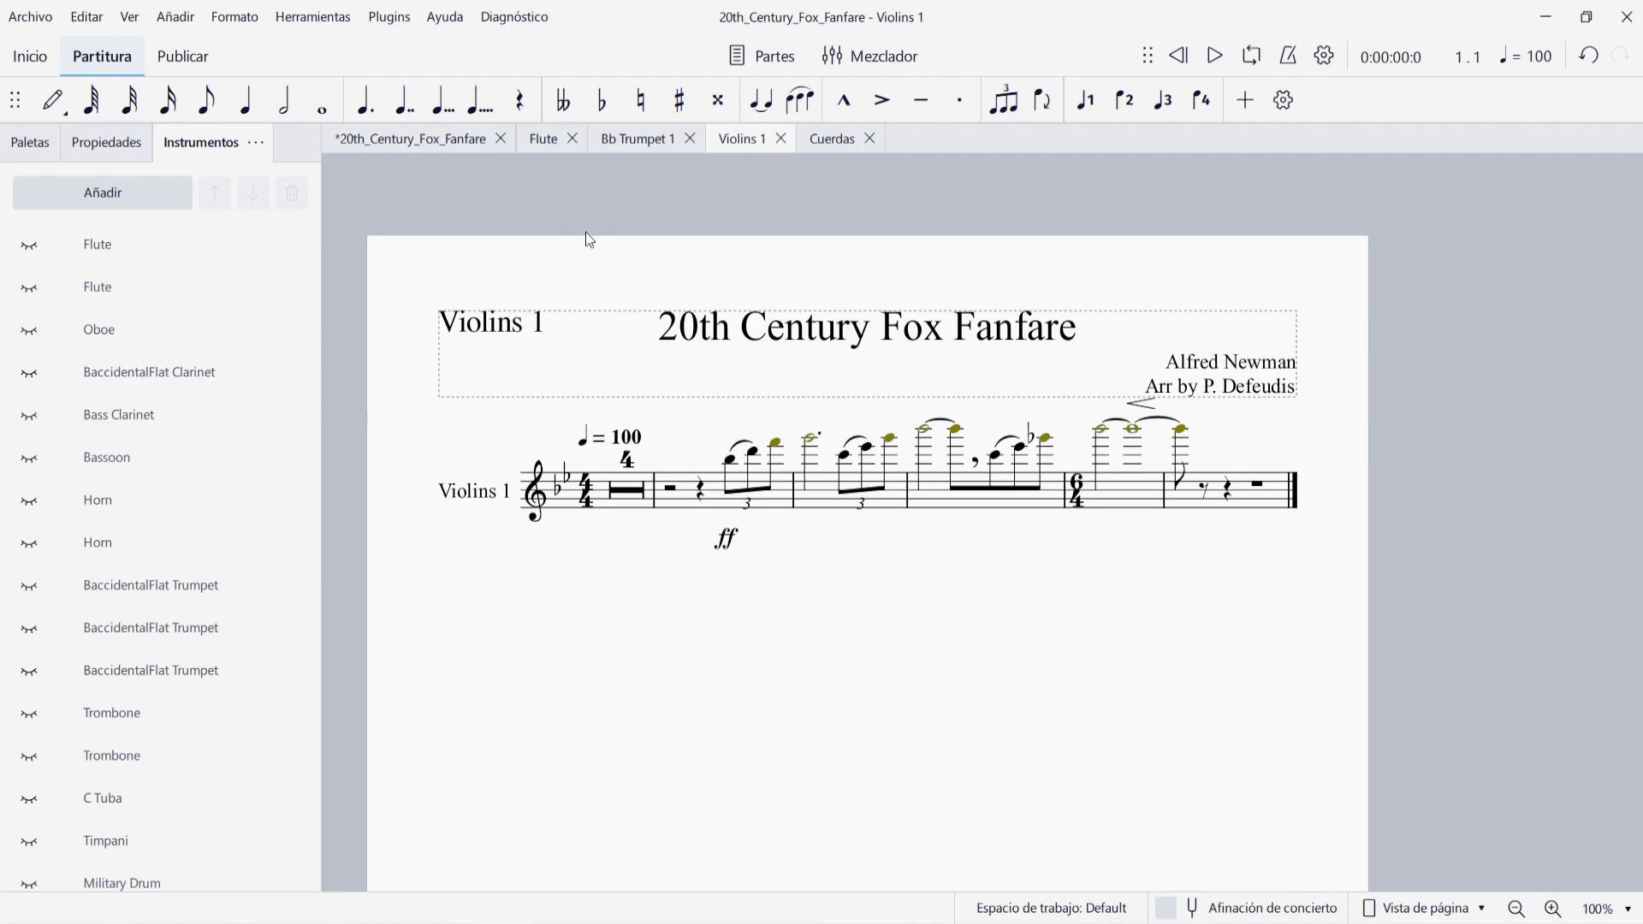
pyautogui.click(236, 17)
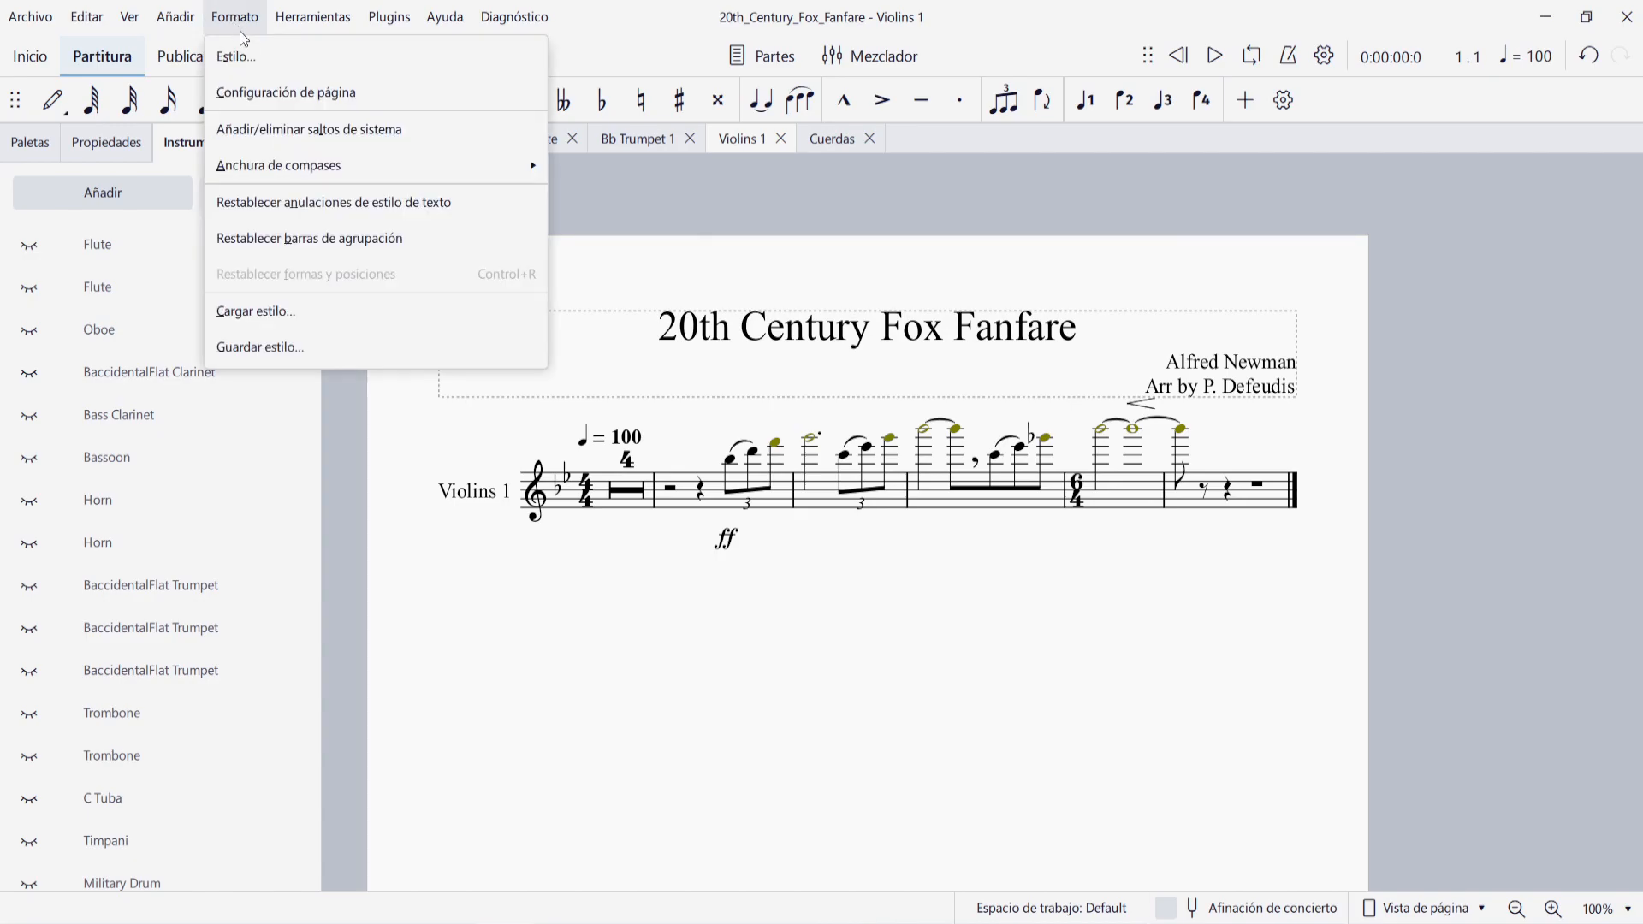
pyautogui.click(274, 93)
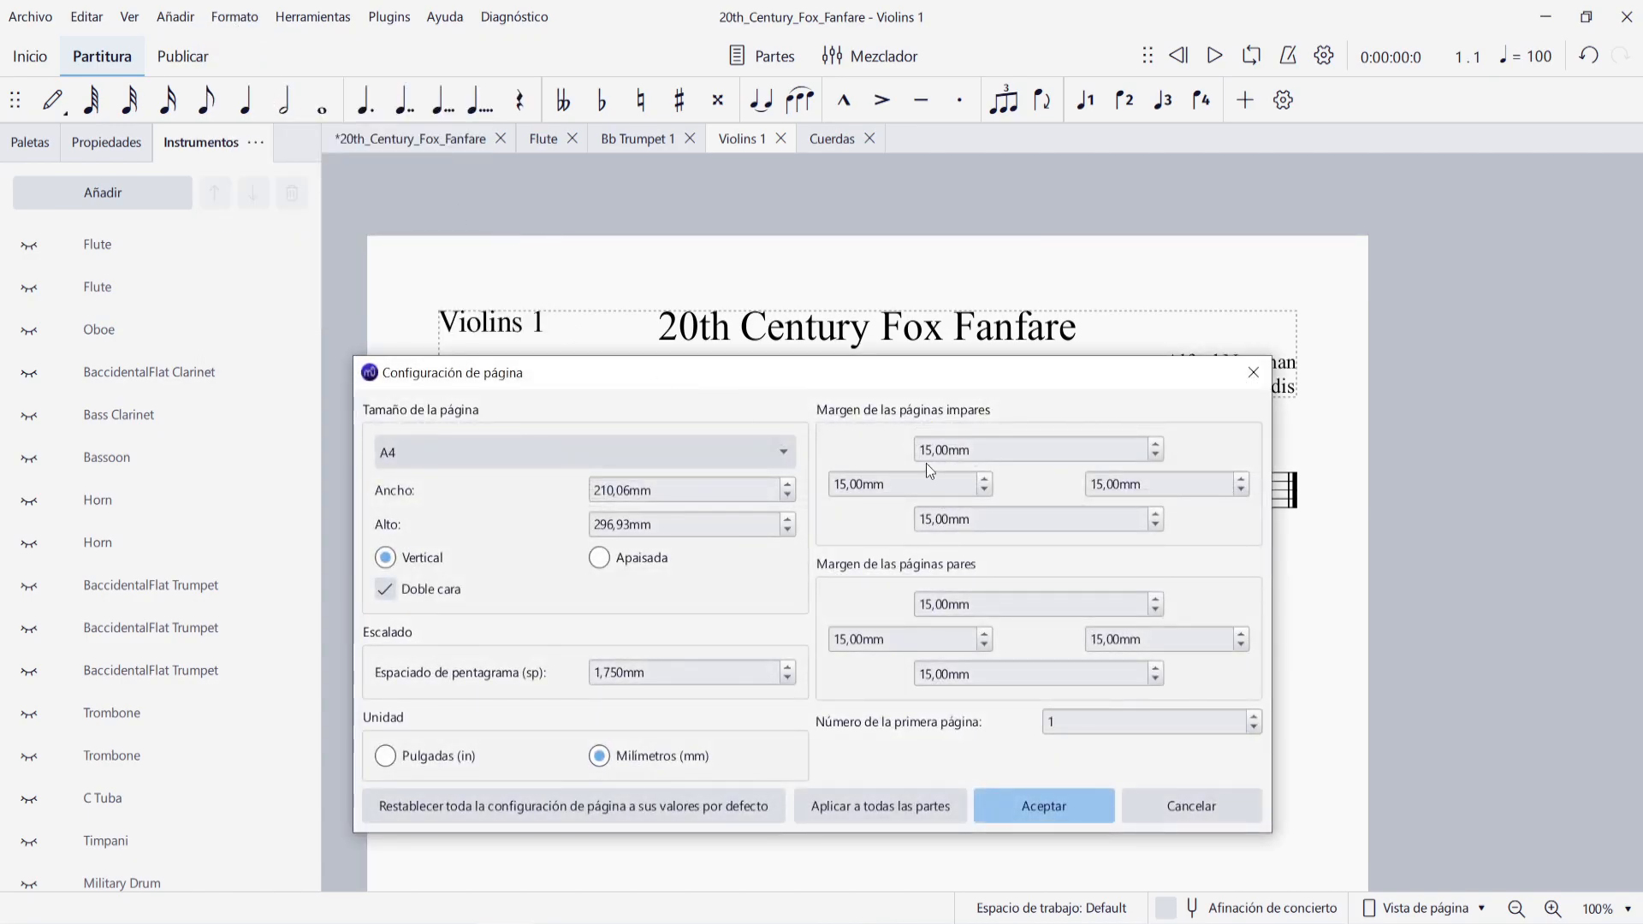
pyautogui.moveTo(926, 451); pyautogui.dragTo(817, 487)
pyautogui.press('BackSpace')
pyautogui.press('BackSpace')
pyautogui.moveTo(1098, 485); pyautogui.dragTo(1078, 488)
pyautogui.press('BackSpace')
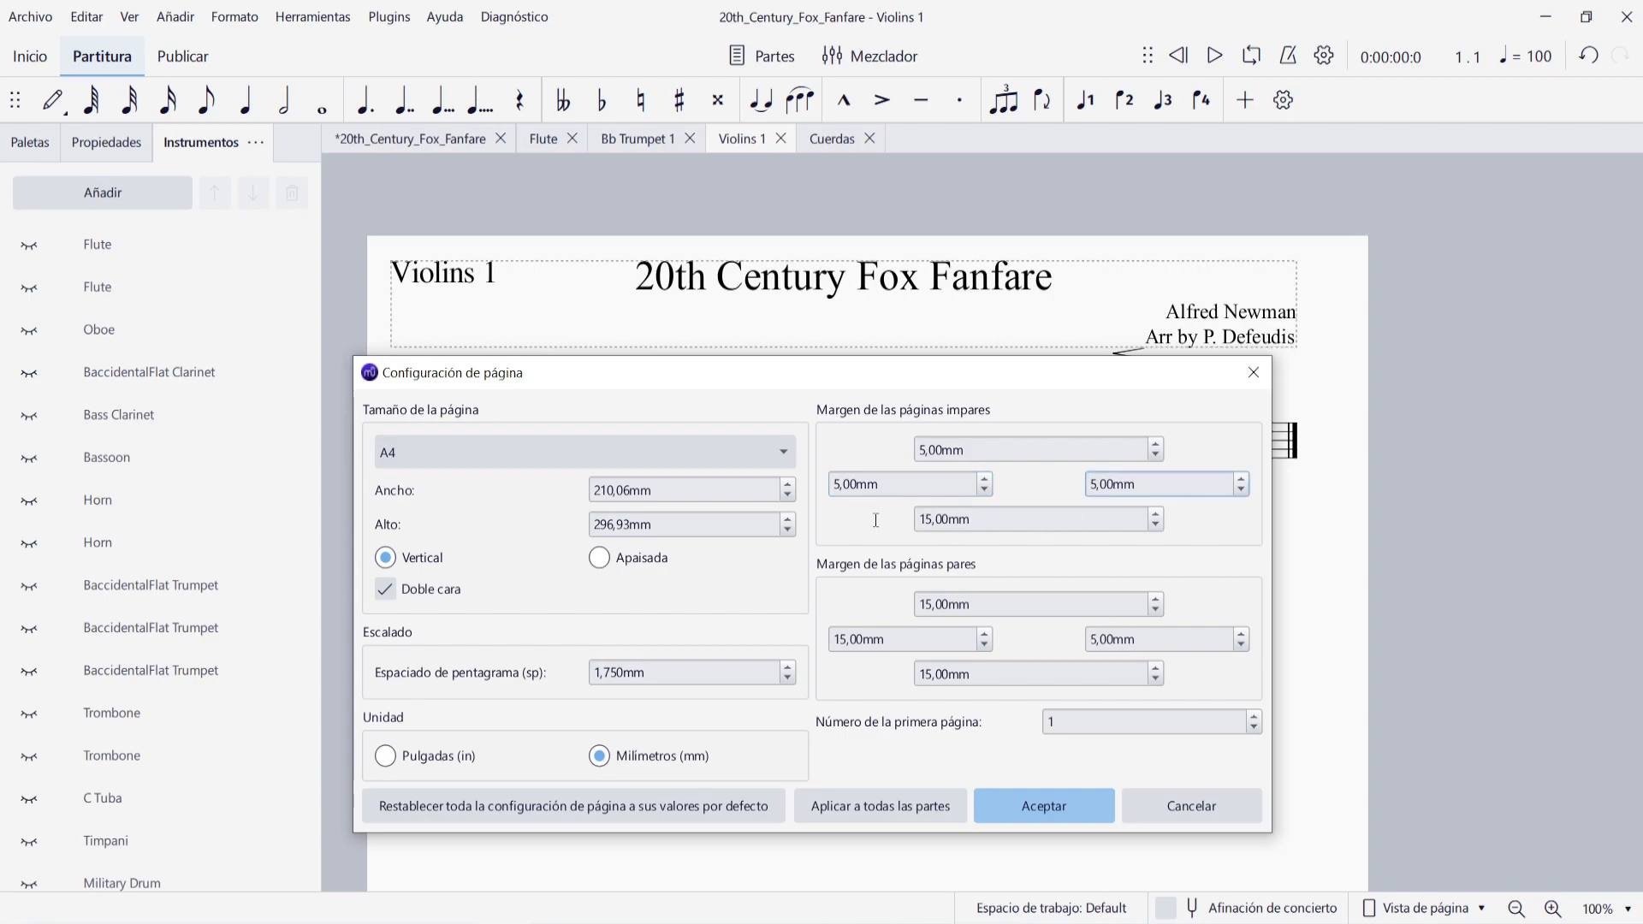
pyautogui.moveTo(927, 520); pyautogui.dragTo(914, 520)
pyautogui.press('BackSpace')
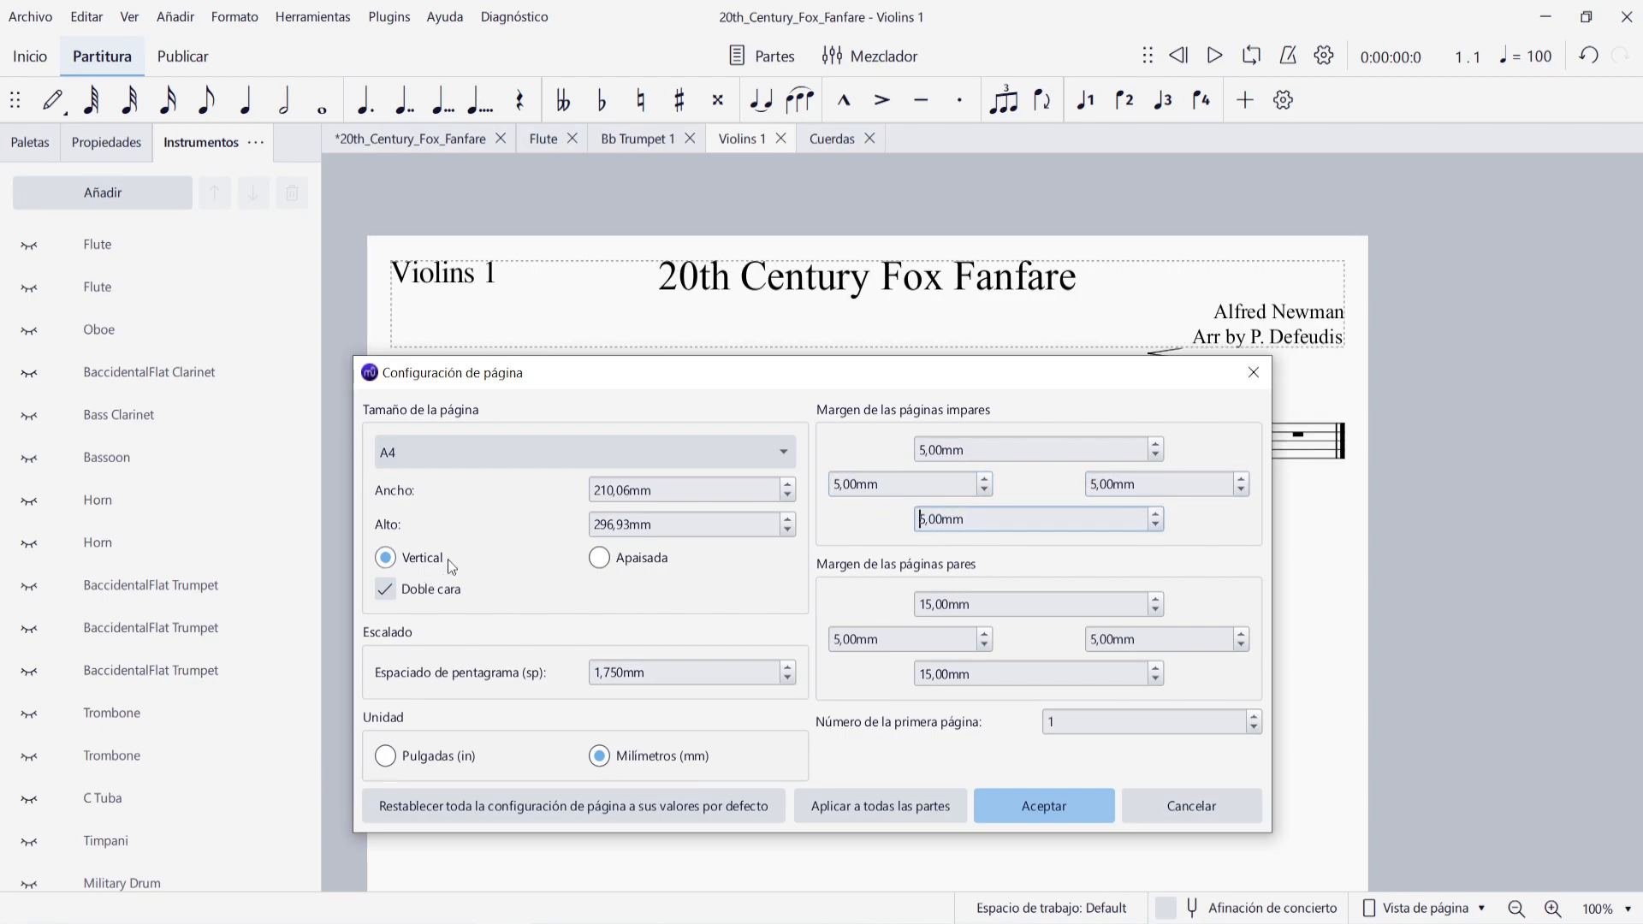
# Switch the page orientation to landscape and apply this page setup to all parts.
pyautogui.click(599, 558)
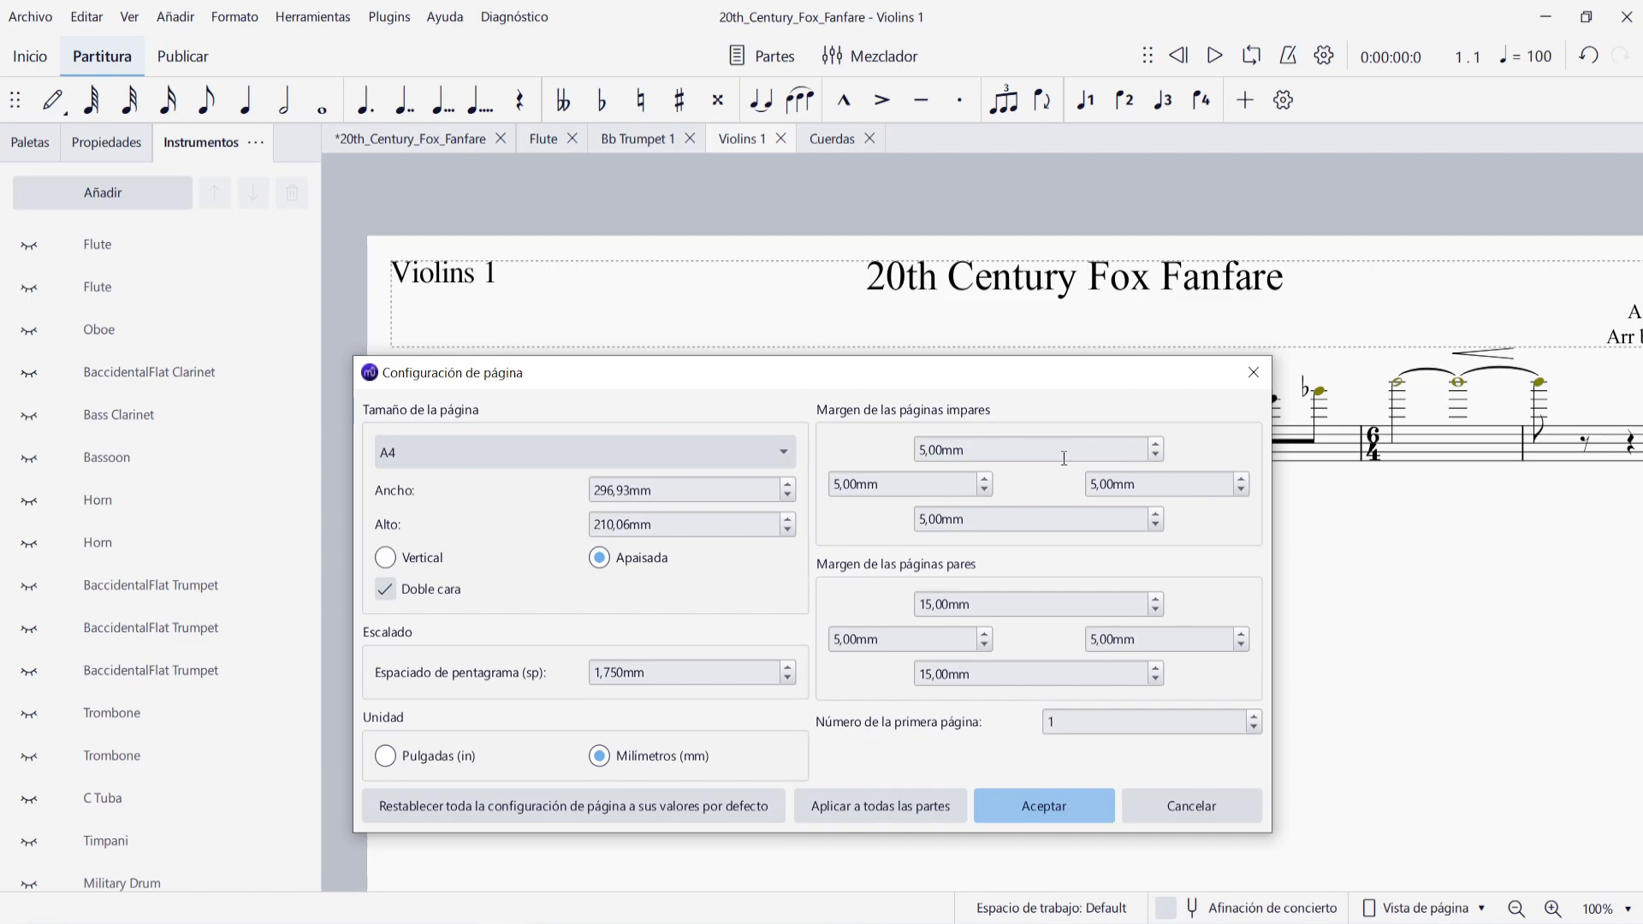
pyautogui.click(884, 813)
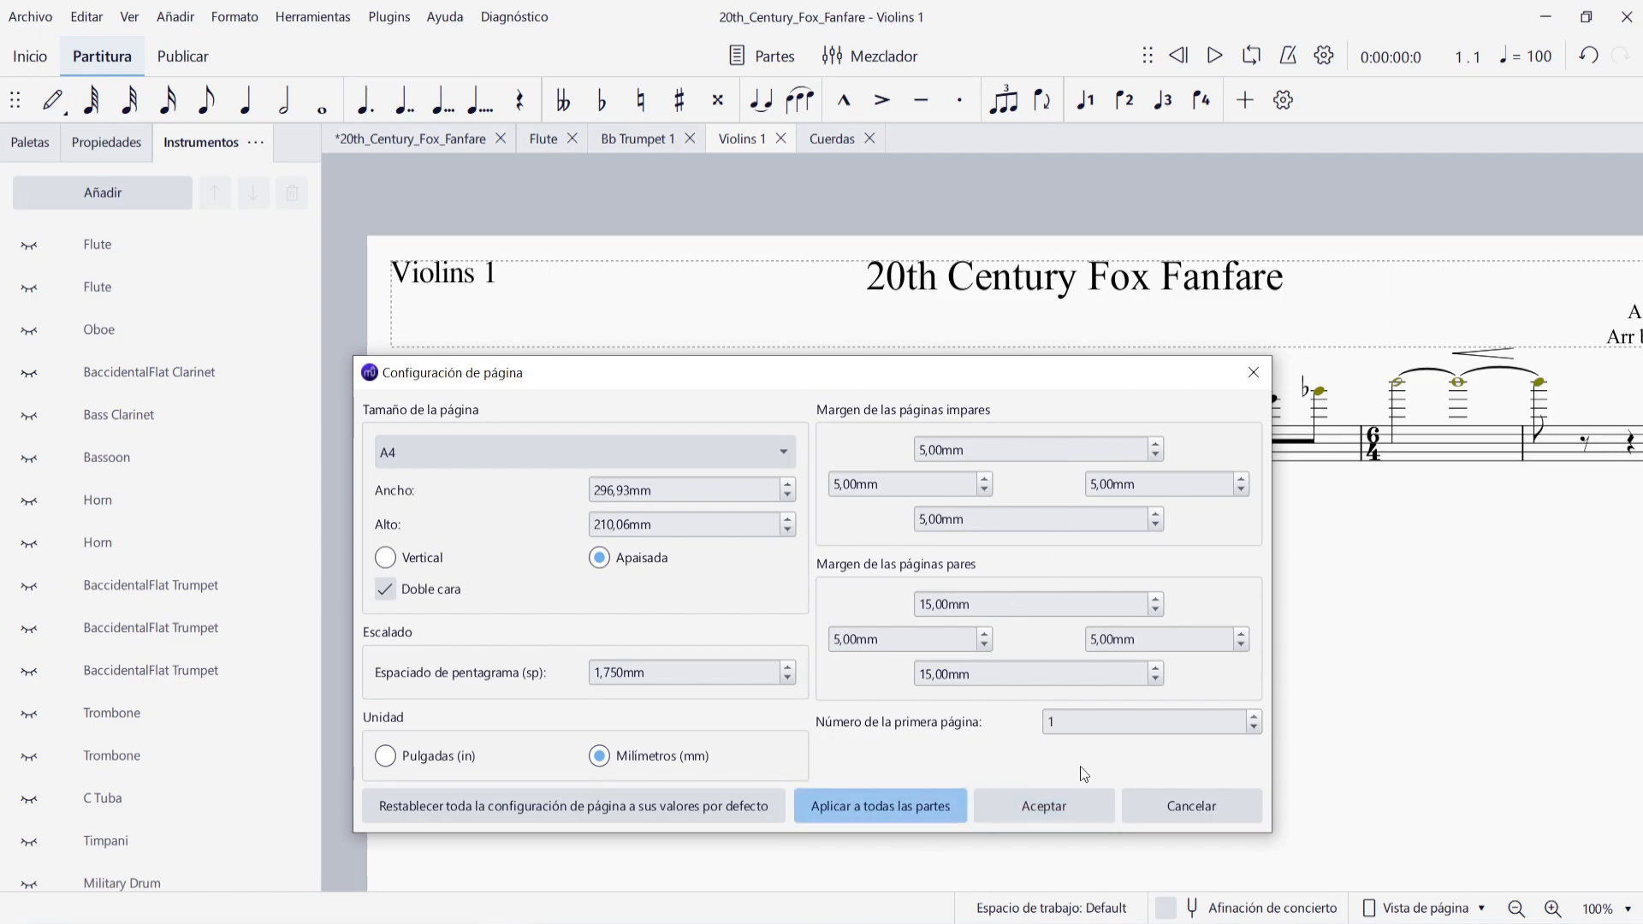
pyautogui.click(1044, 806)
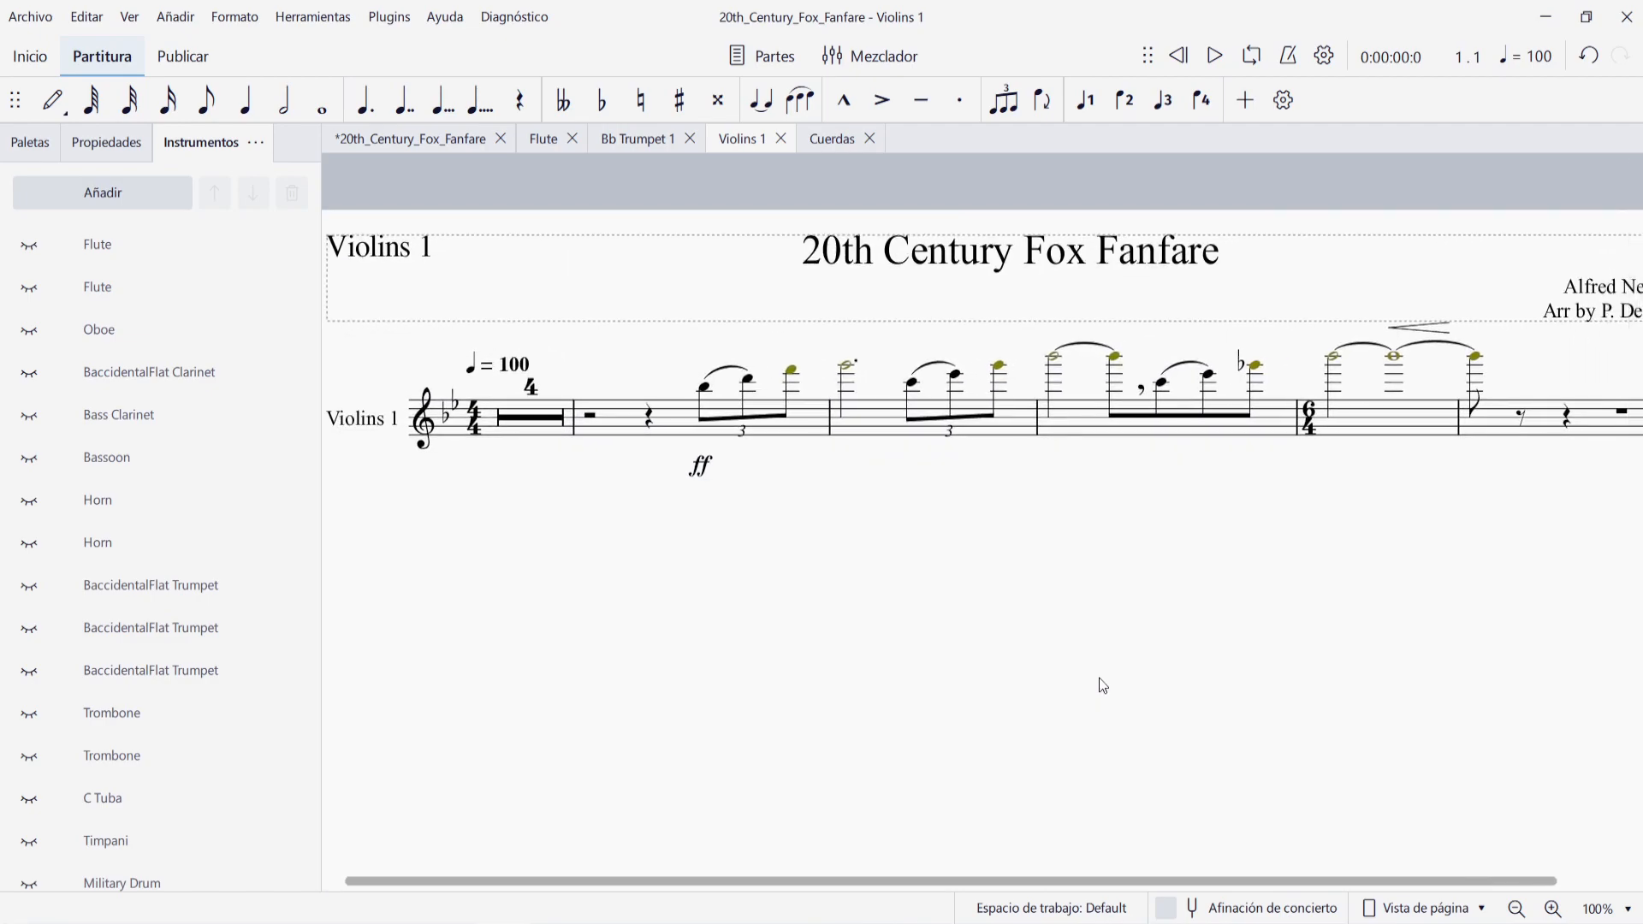
# Review the landscape page layout in the Violins 1, Bb Trumpet 1 and Cuerdas parts.
pyautogui.scroll(-1, 1185, 615)
pyautogui.scroll(-2, 1185, 614)
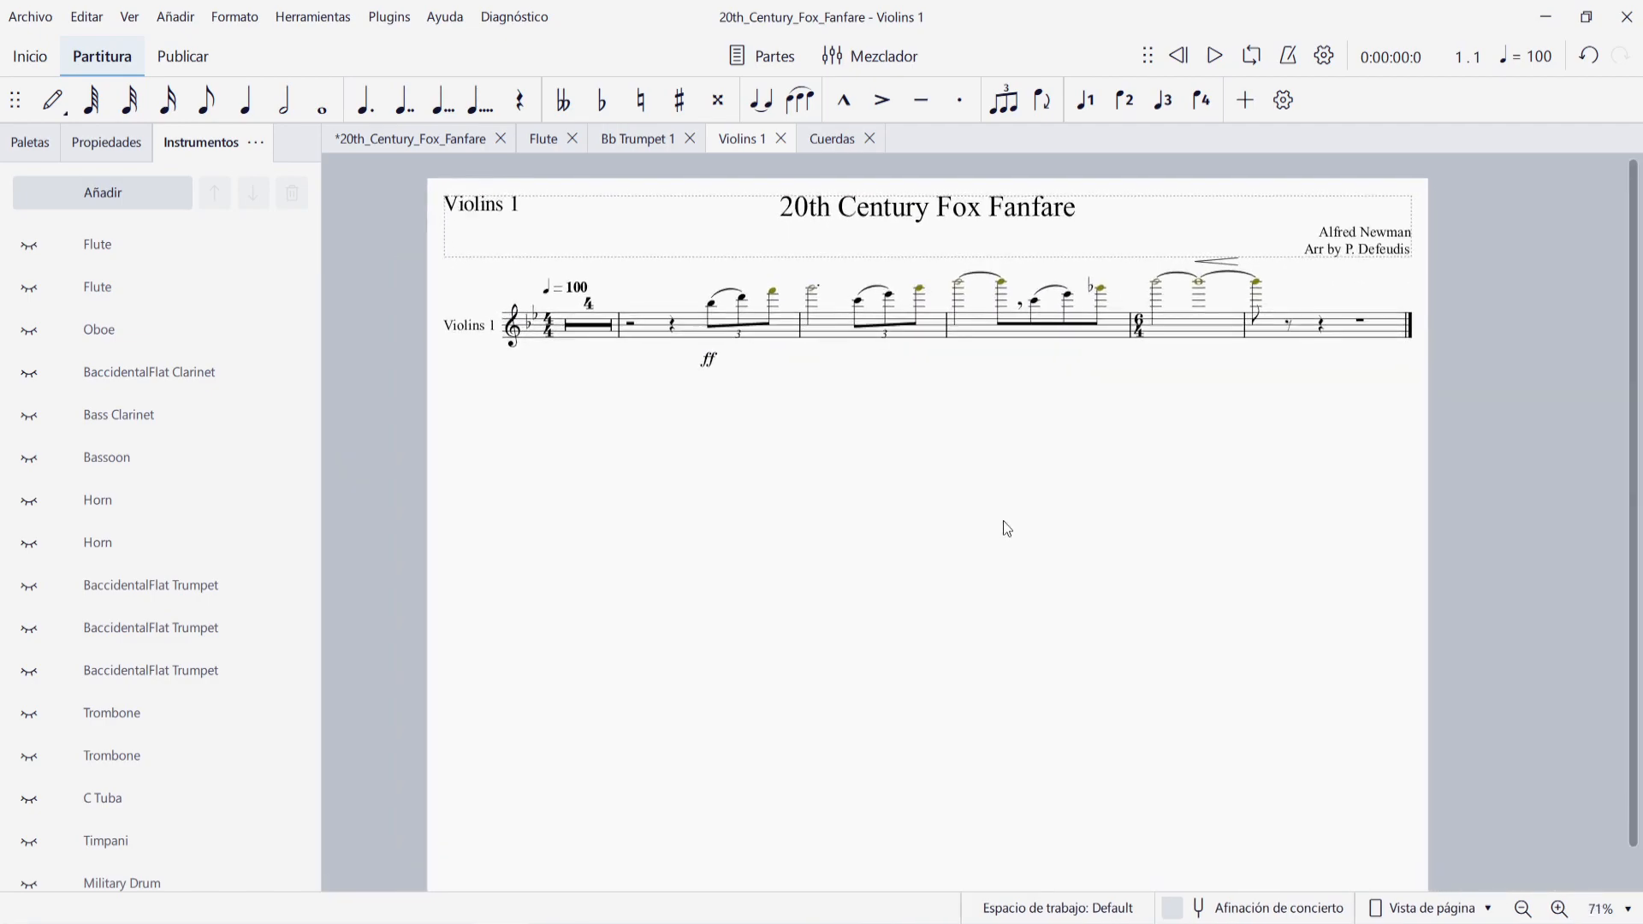
pyautogui.click(649, 137)
pyautogui.scroll(-4, 1075, 428)
pyautogui.moveTo(1149, 646); pyautogui.dragTo(912, 547)
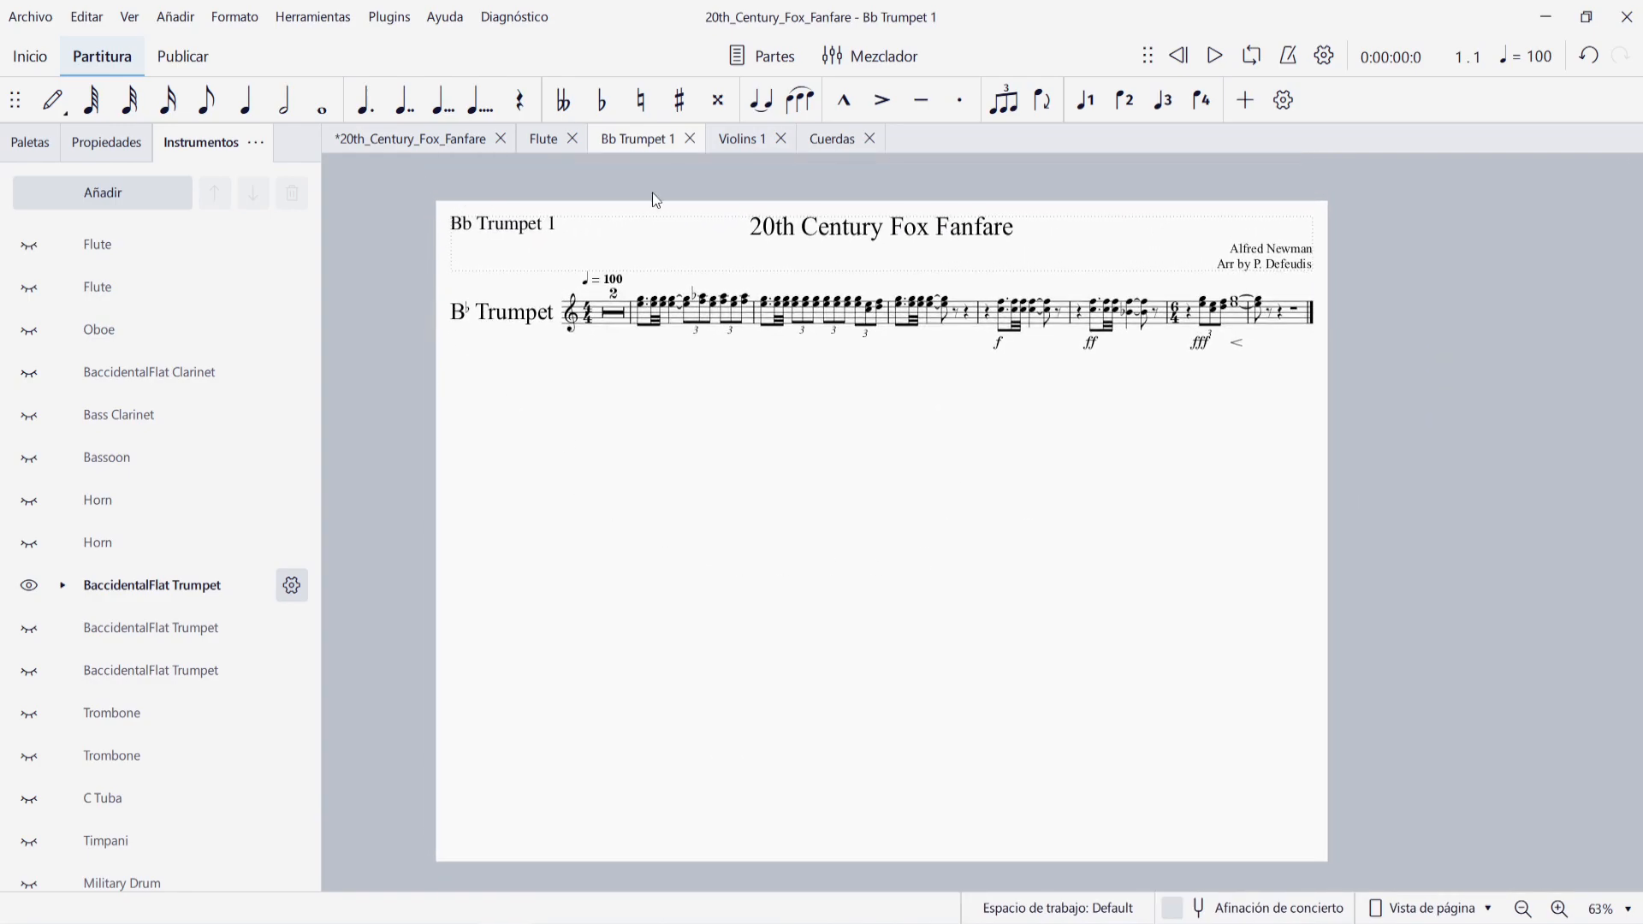
pyautogui.click(828, 139)
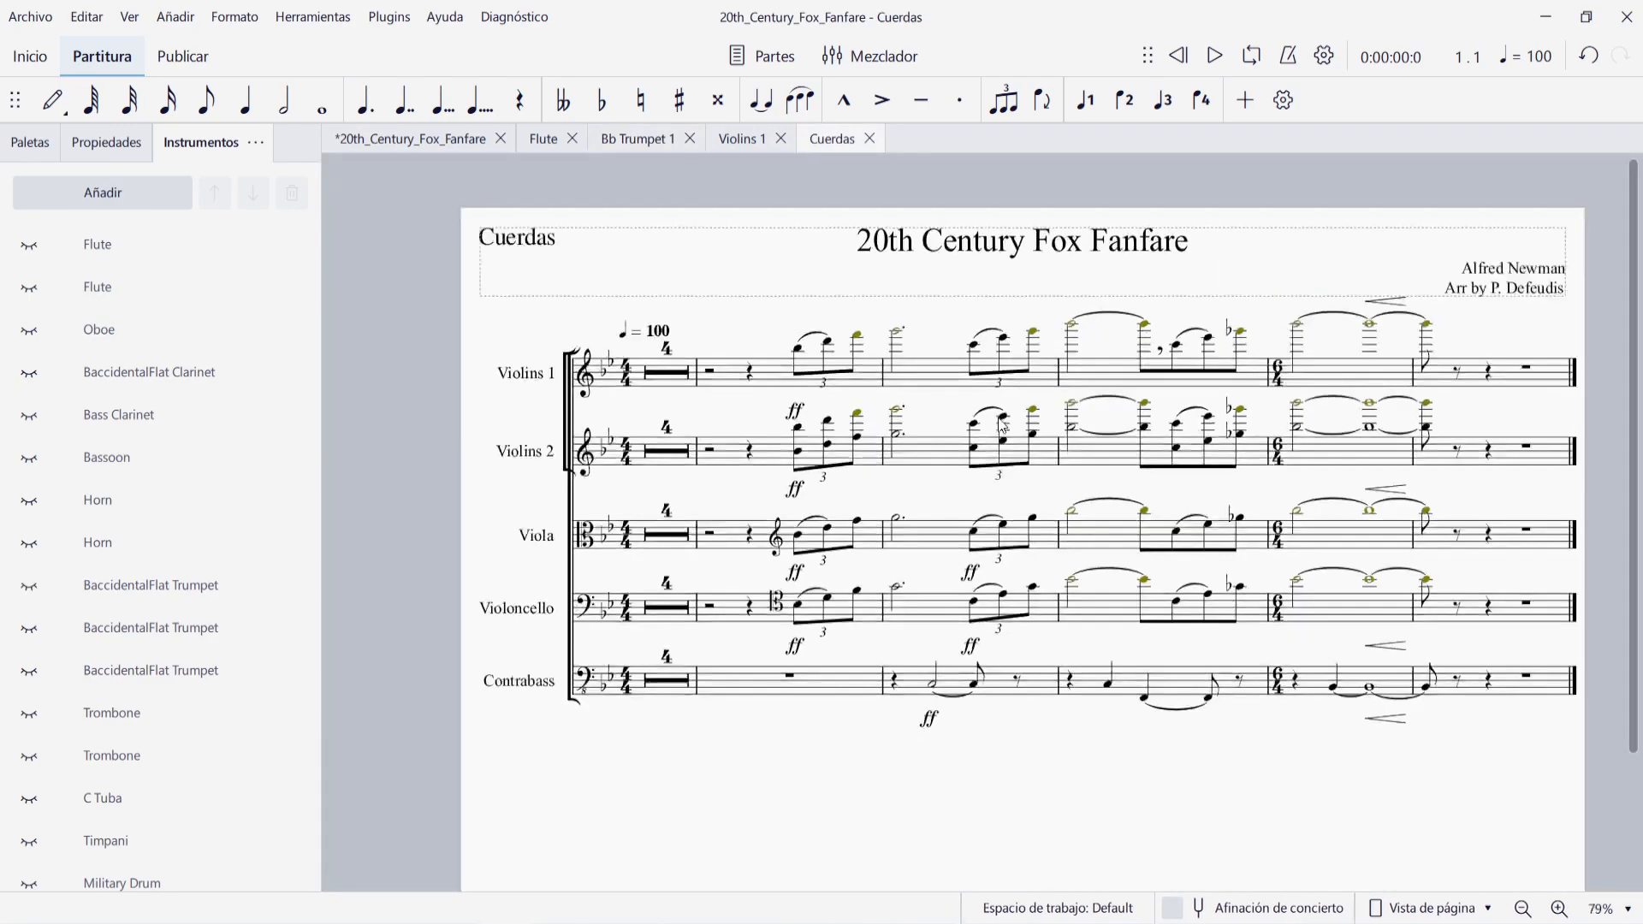
pyautogui.scroll(-3, 1562, 646)
pyautogui.moveTo(1558, 638); pyautogui.dragTo(1493, 554)
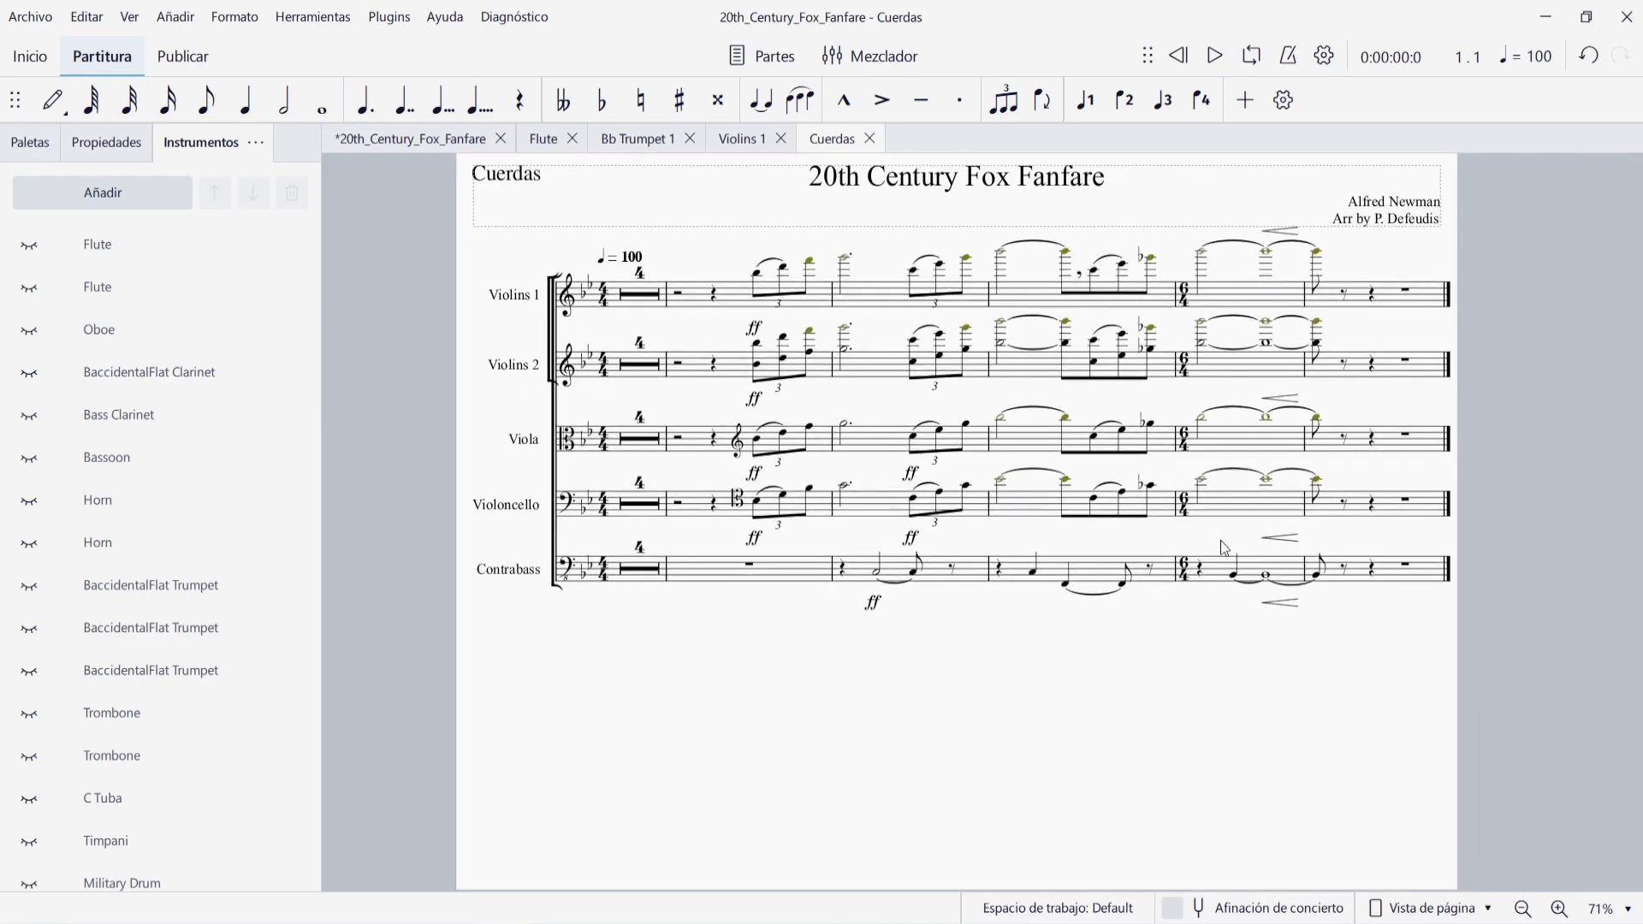
pyautogui.scroll(1, 1220, 537)
# Close the Cuerdas and Violins 1 parts, and reopen Cuerdas from the list of parts.
pyautogui.click(869, 139)
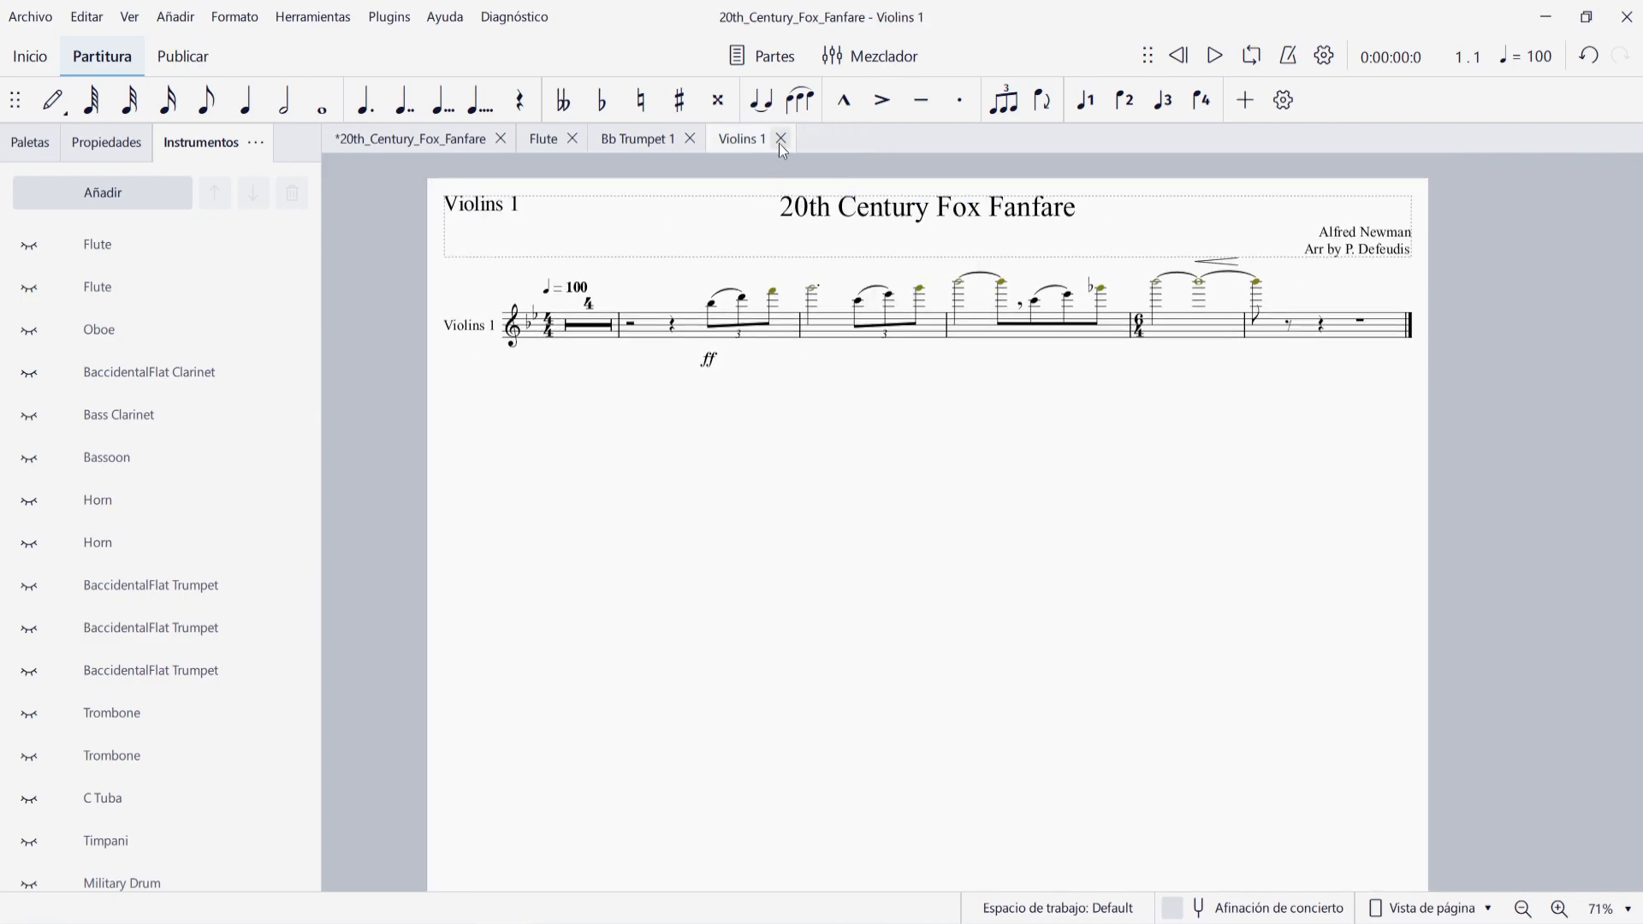
pyautogui.click(780, 139)
pyautogui.click(758, 58)
pyautogui.scroll(-8, 690, 475)
pyautogui.click(635, 680)
pyautogui.click(1058, 762)
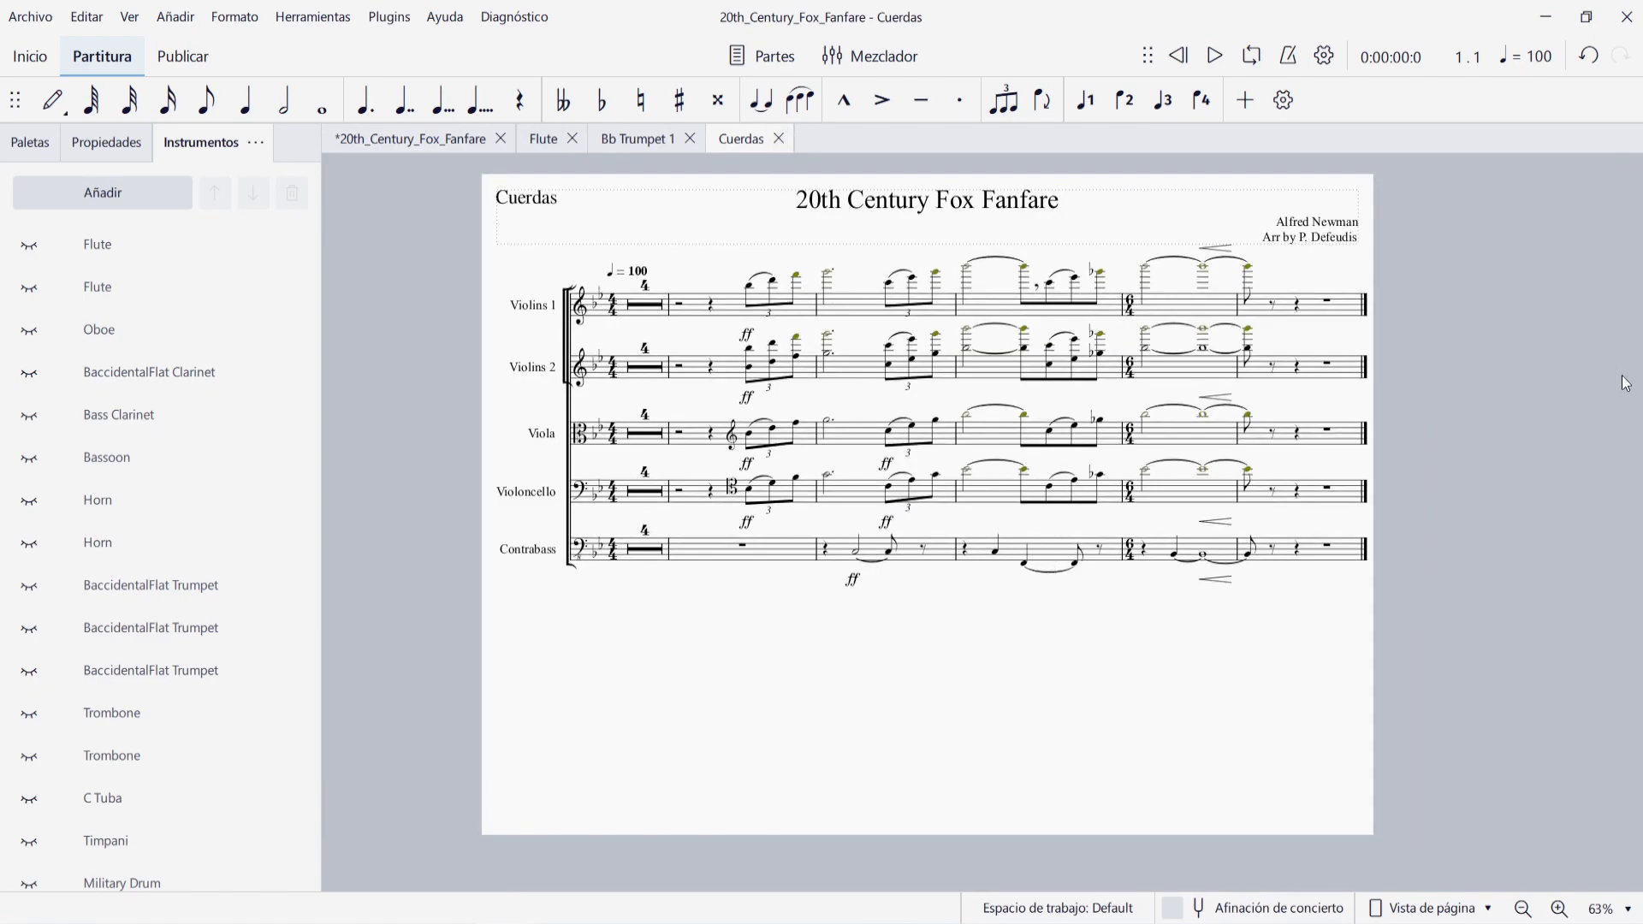
# Examine the options available for the Cuerdas part in the list of parts, and close the list.
pyautogui.click(763, 56)
pyautogui.scroll(-10, 746, 500)
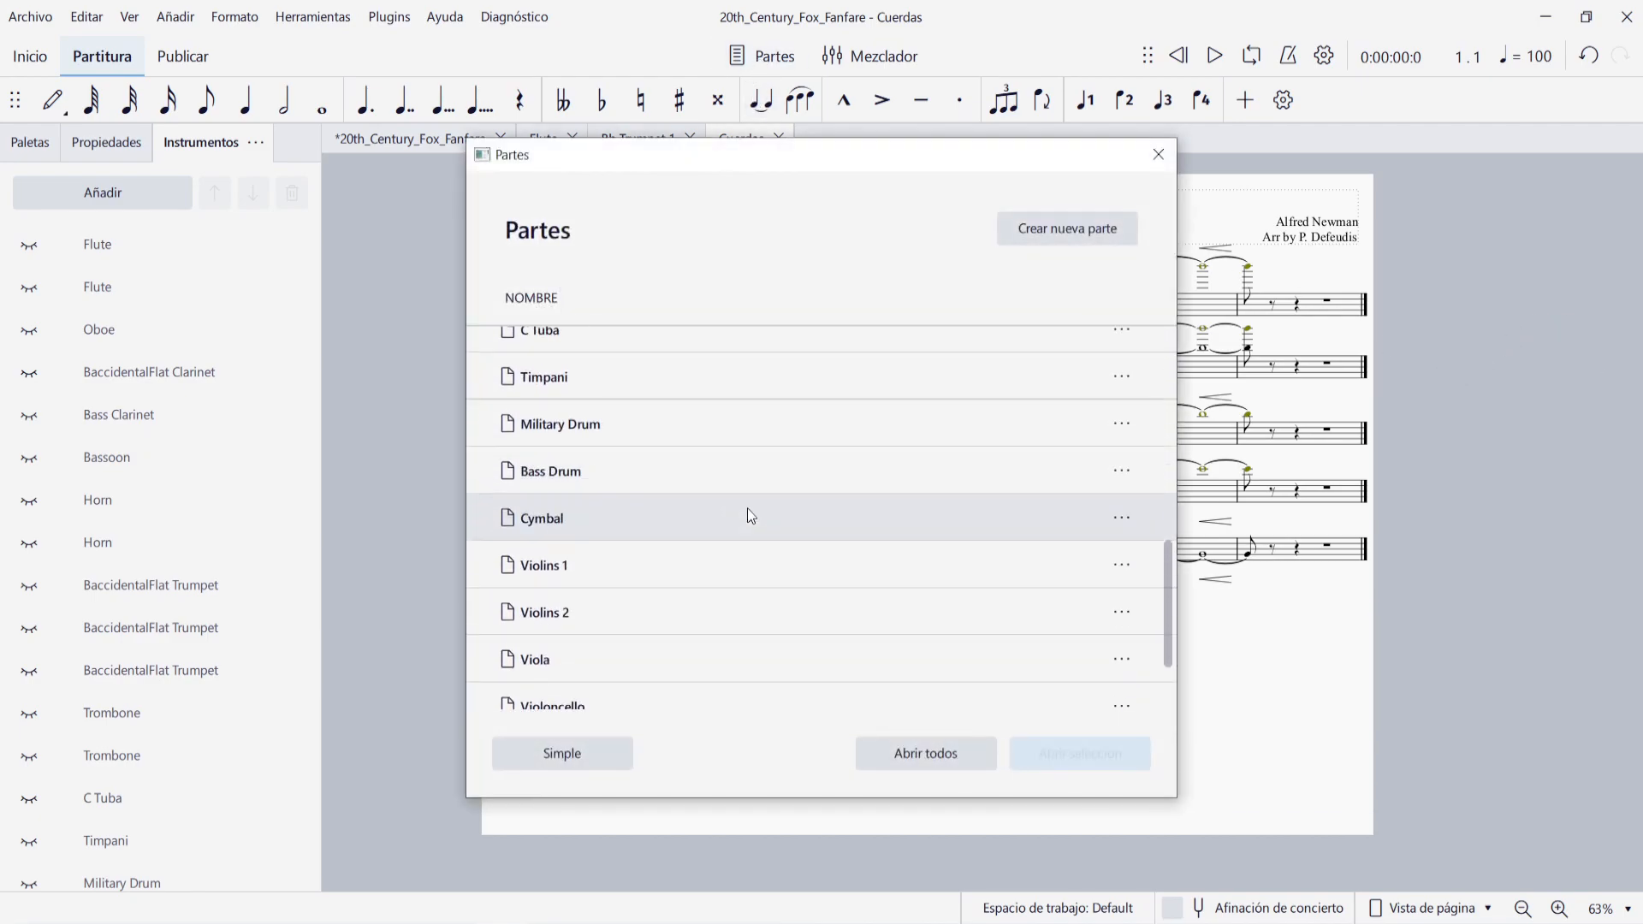
pyautogui.click(638, 689)
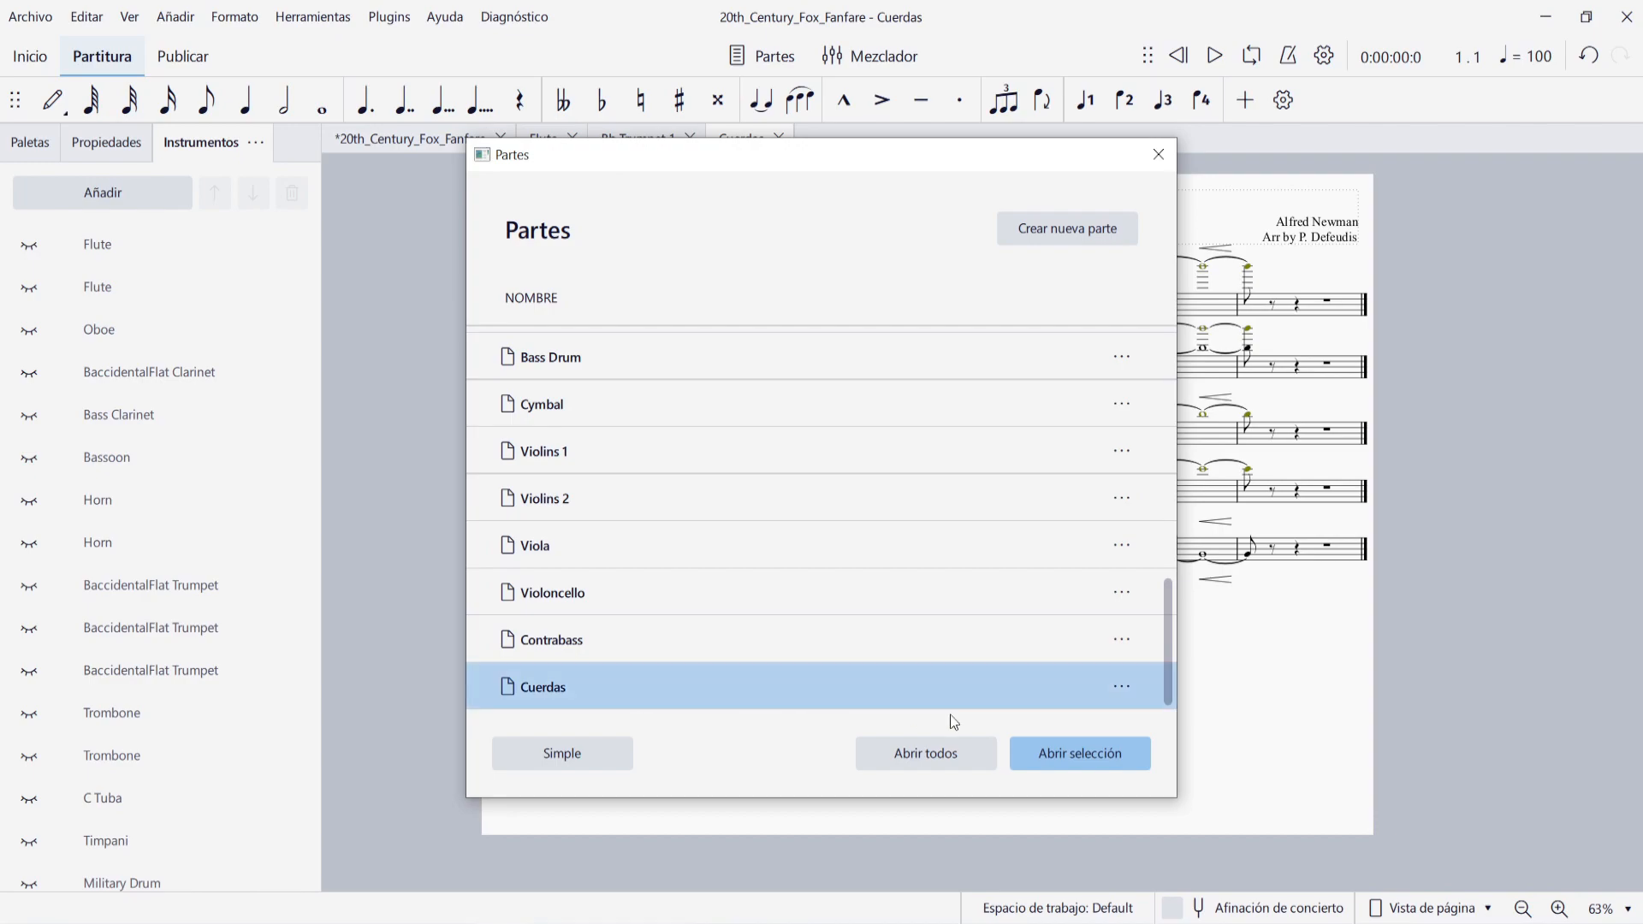
pyautogui.click(1122, 688)
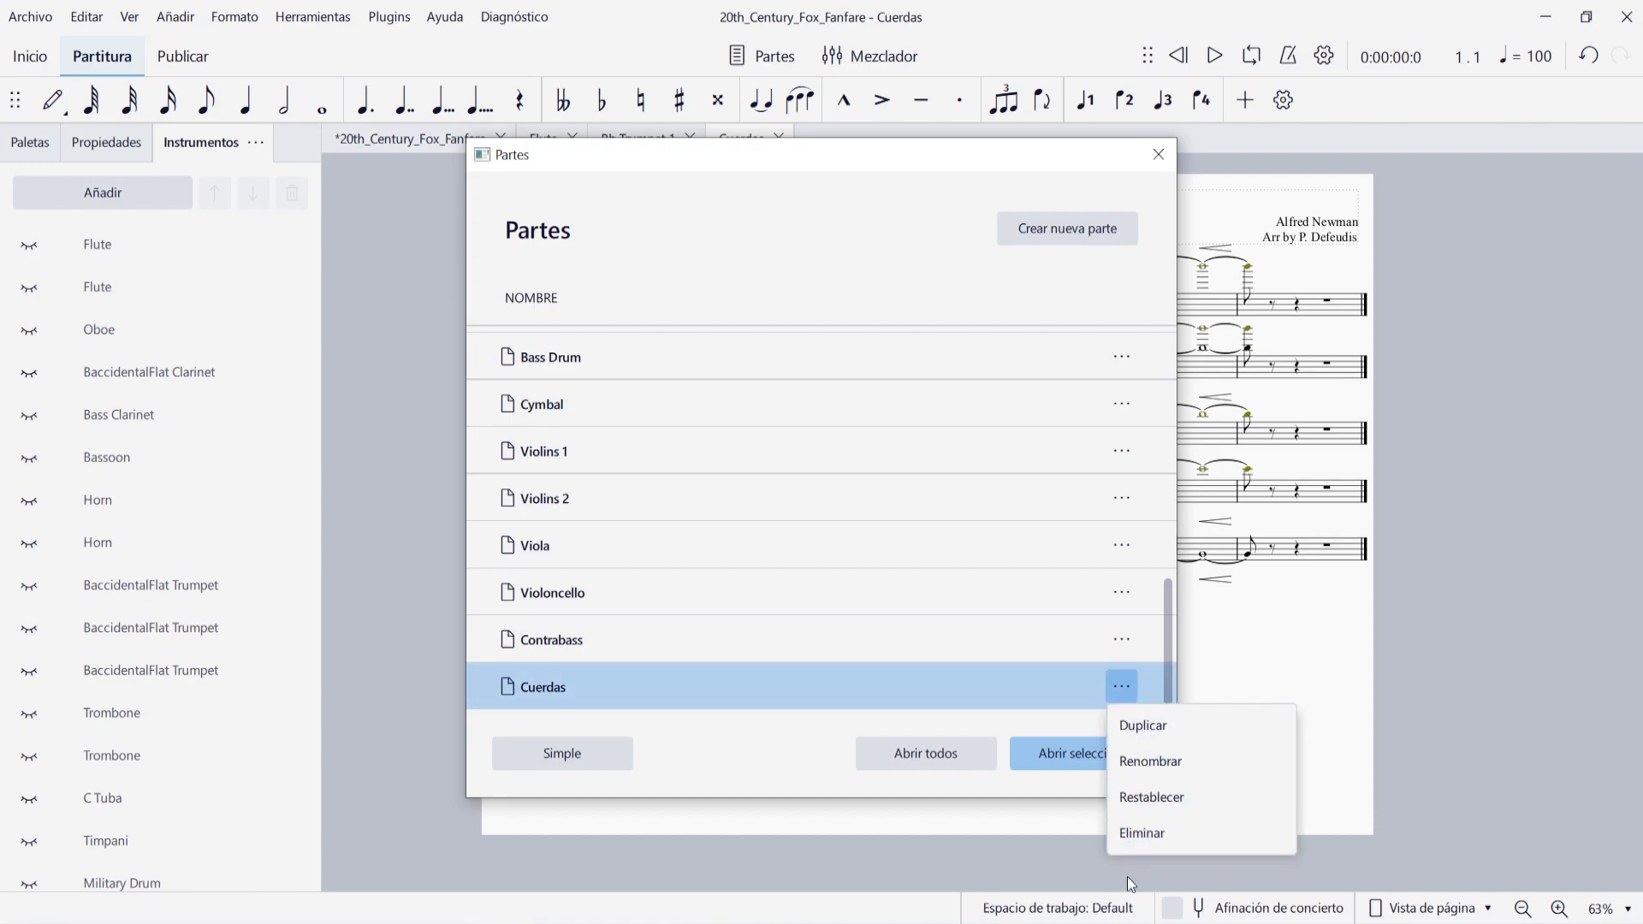
pyautogui.click(746, 749)
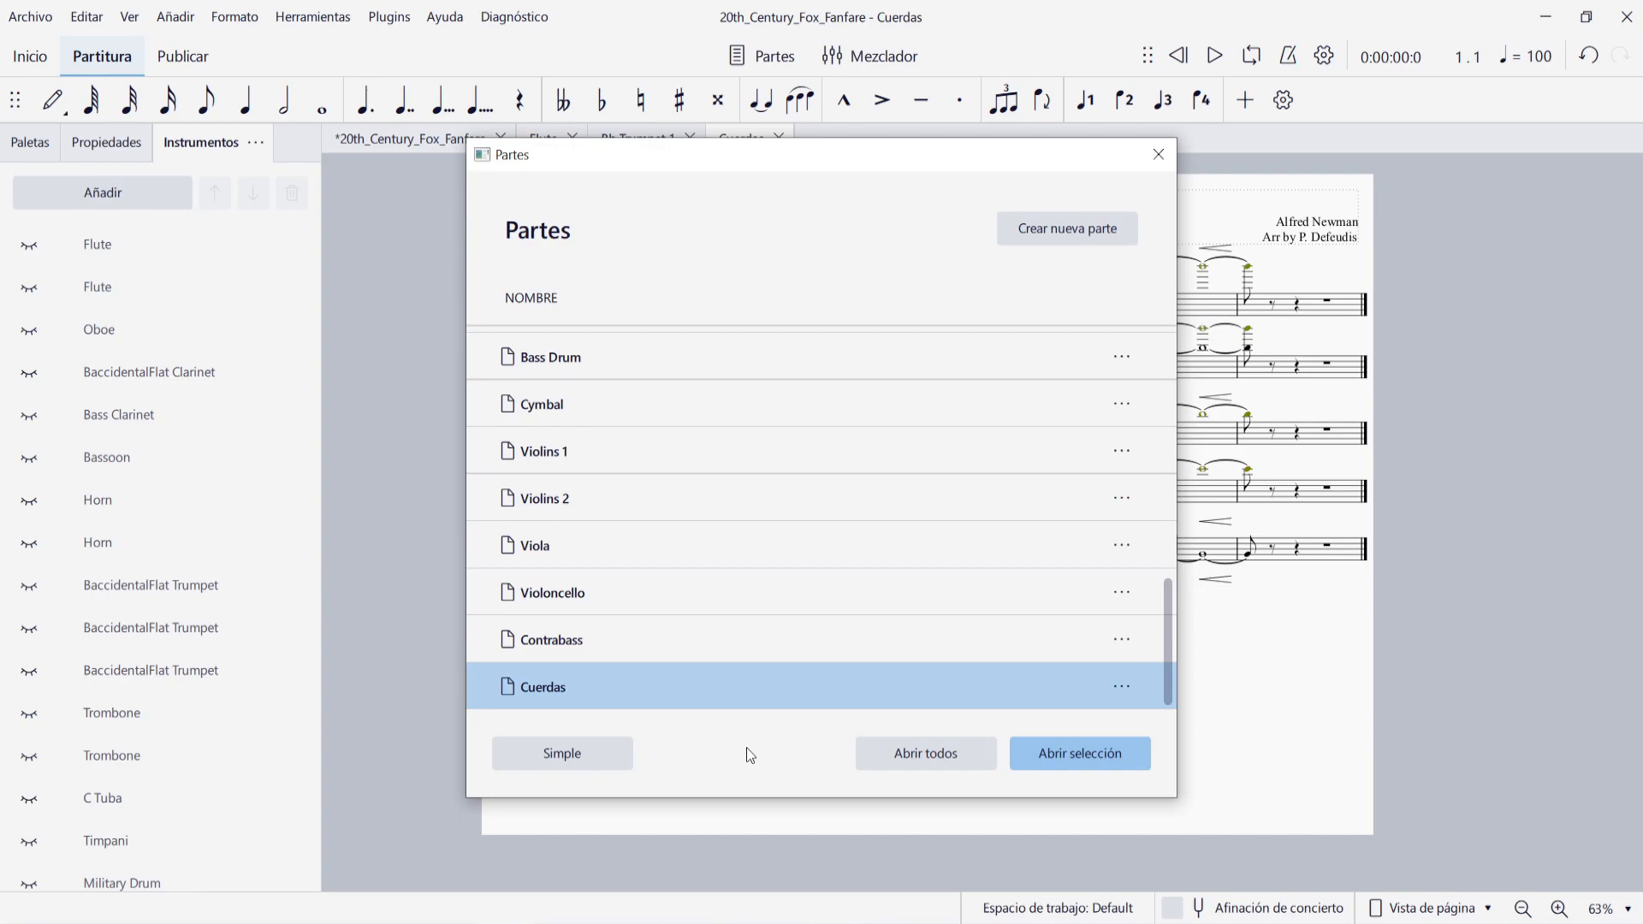
pyautogui.press('Escape')
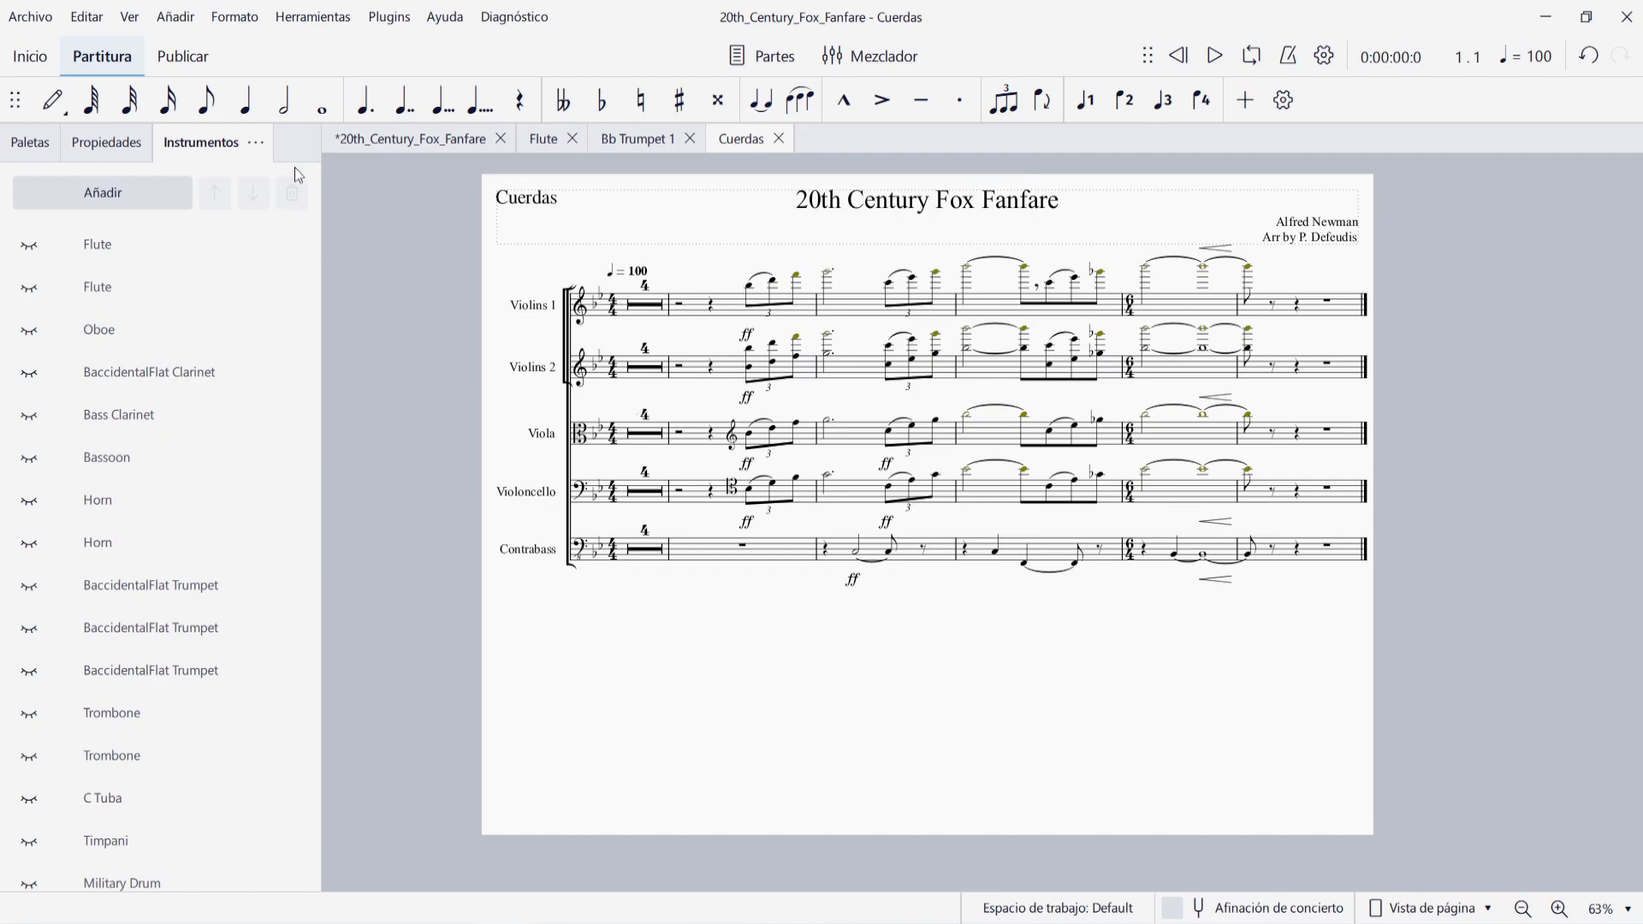
# Start a PDF export and select the main score, the second Flute, Bb Trumpet 1 and Cuerdas for it.
pyautogui.click(31, 19)
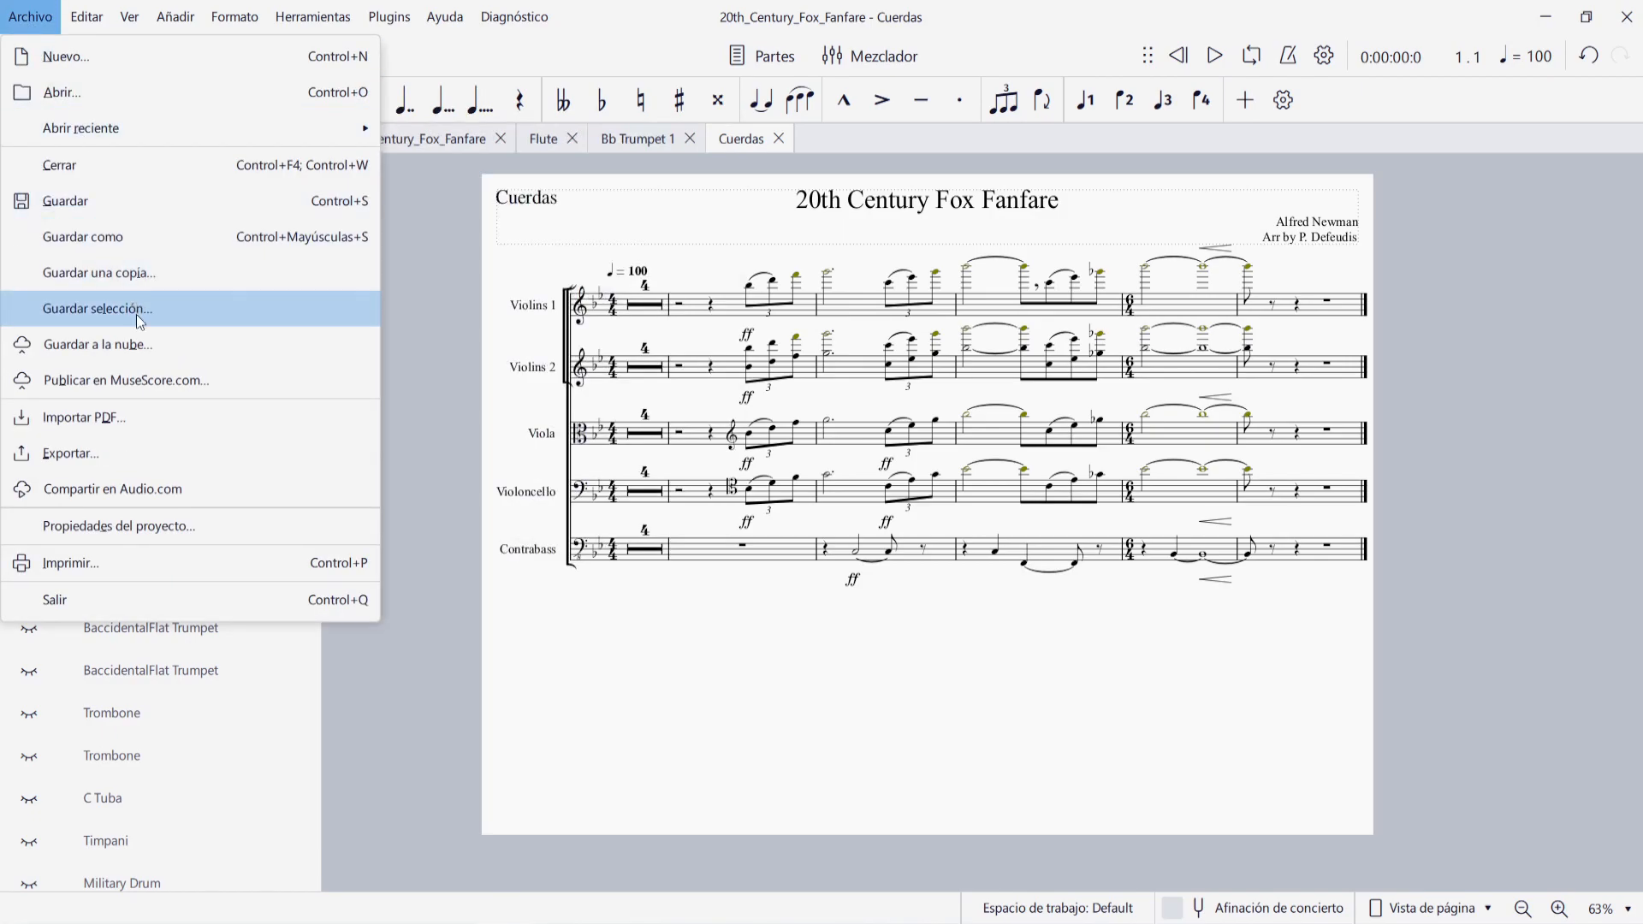
pyautogui.click(140, 455)
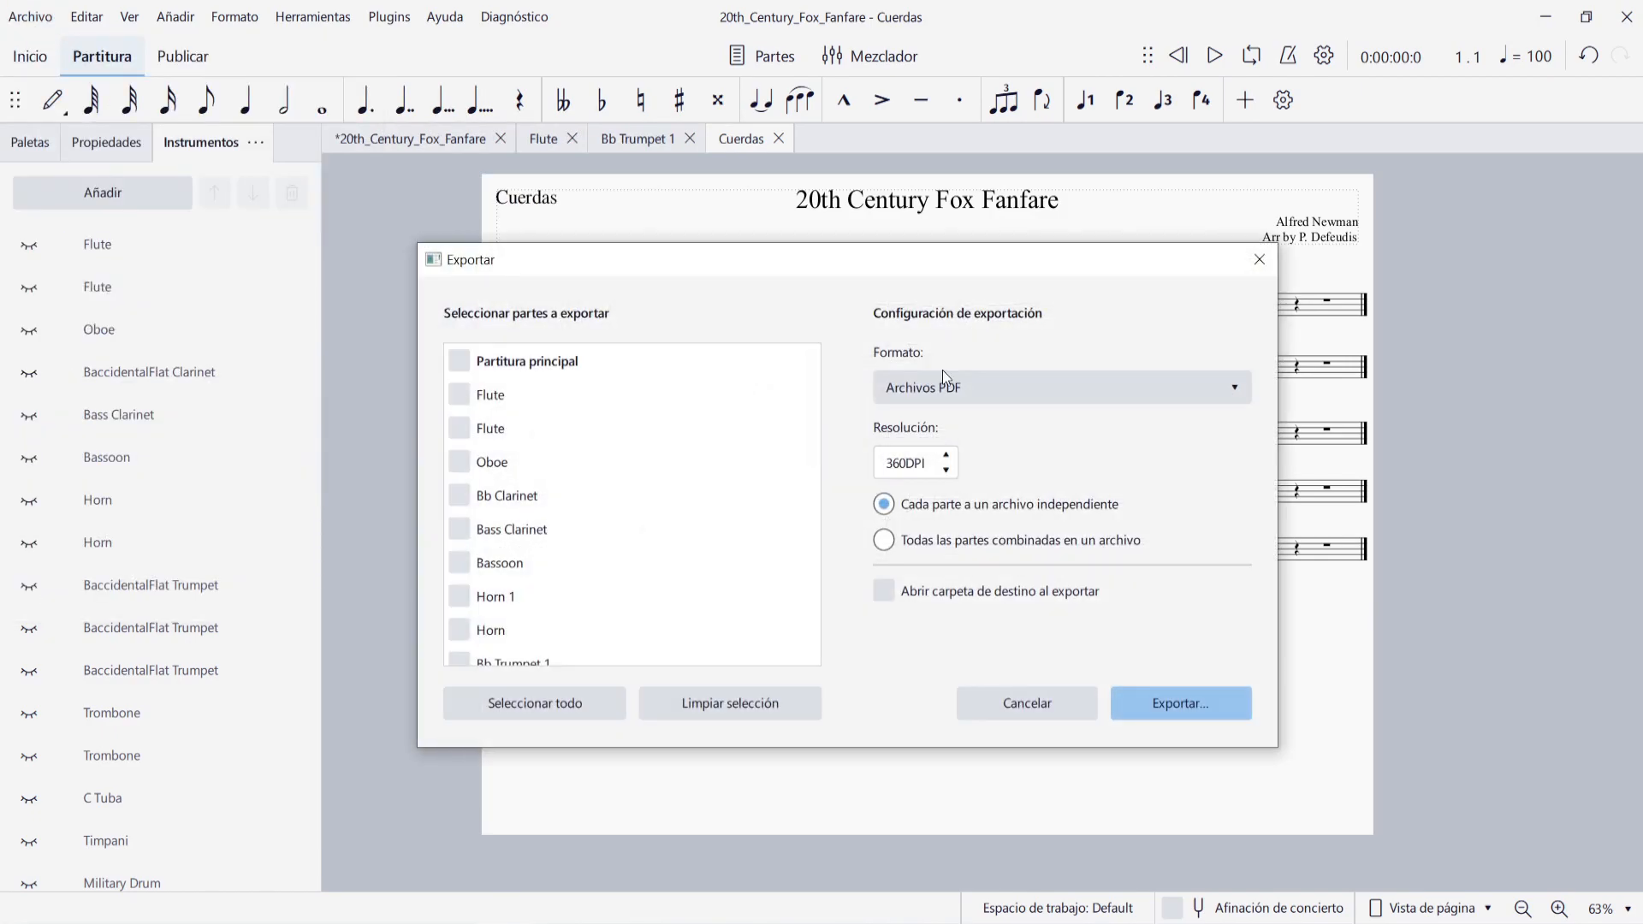
pyautogui.click(462, 362)
pyautogui.click(459, 363)
pyautogui.click(462, 430)
pyautogui.click(459, 368)
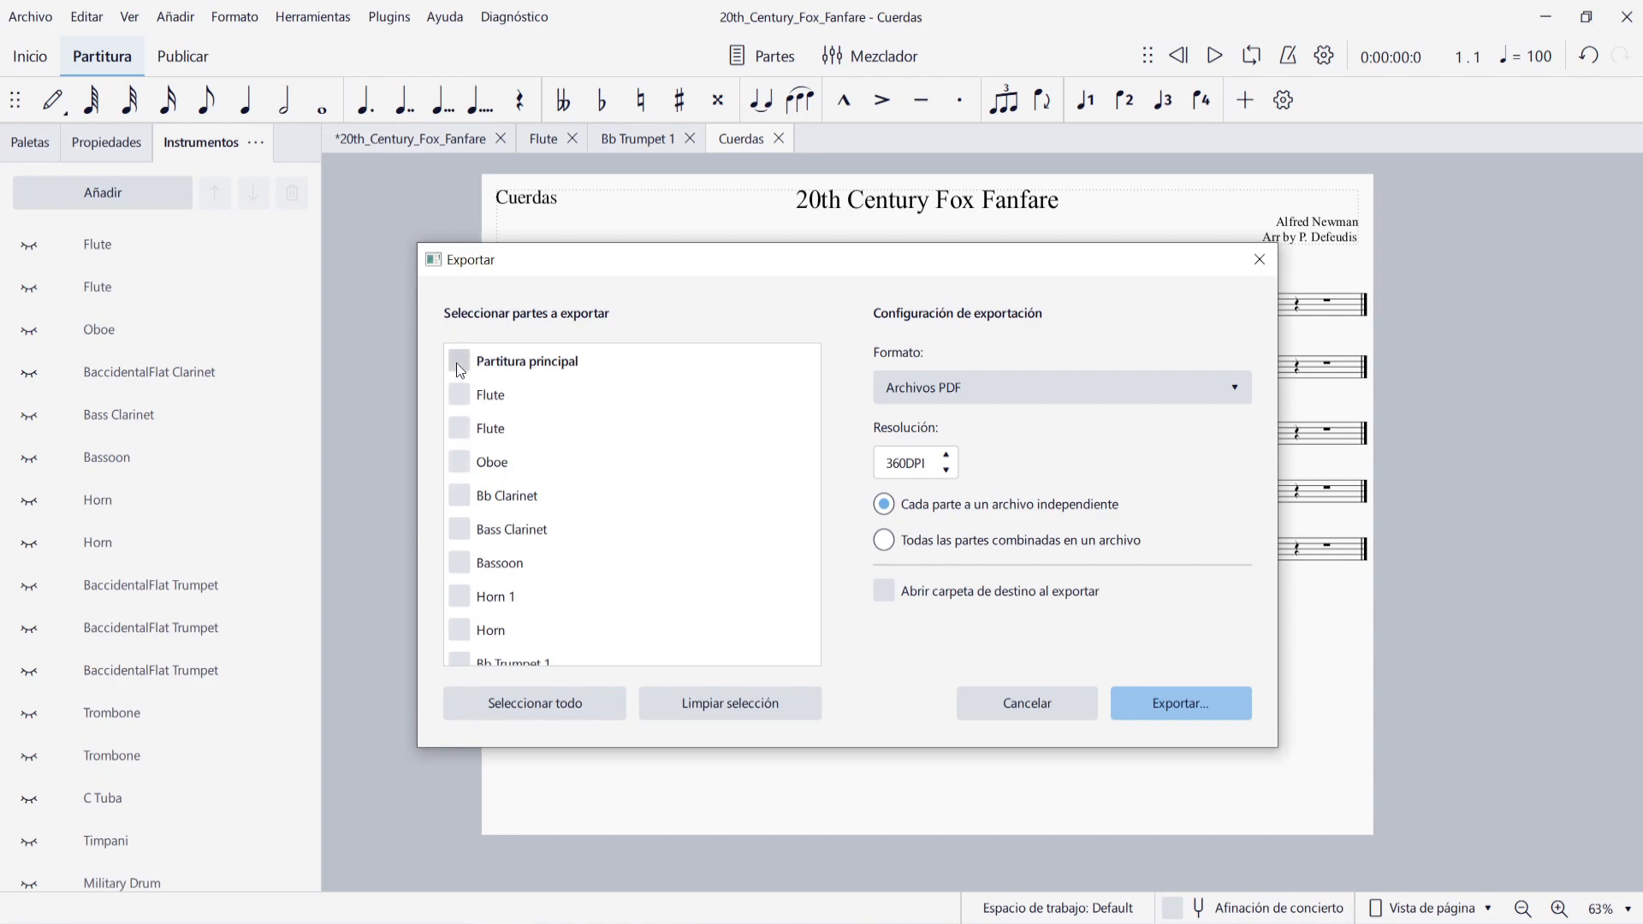
pyautogui.click(465, 435)
pyautogui.scroll(-3, 599, 420)
pyautogui.click(459, 419)
pyautogui.scroll(-5, 685, 421)
pyautogui.click(461, 649)
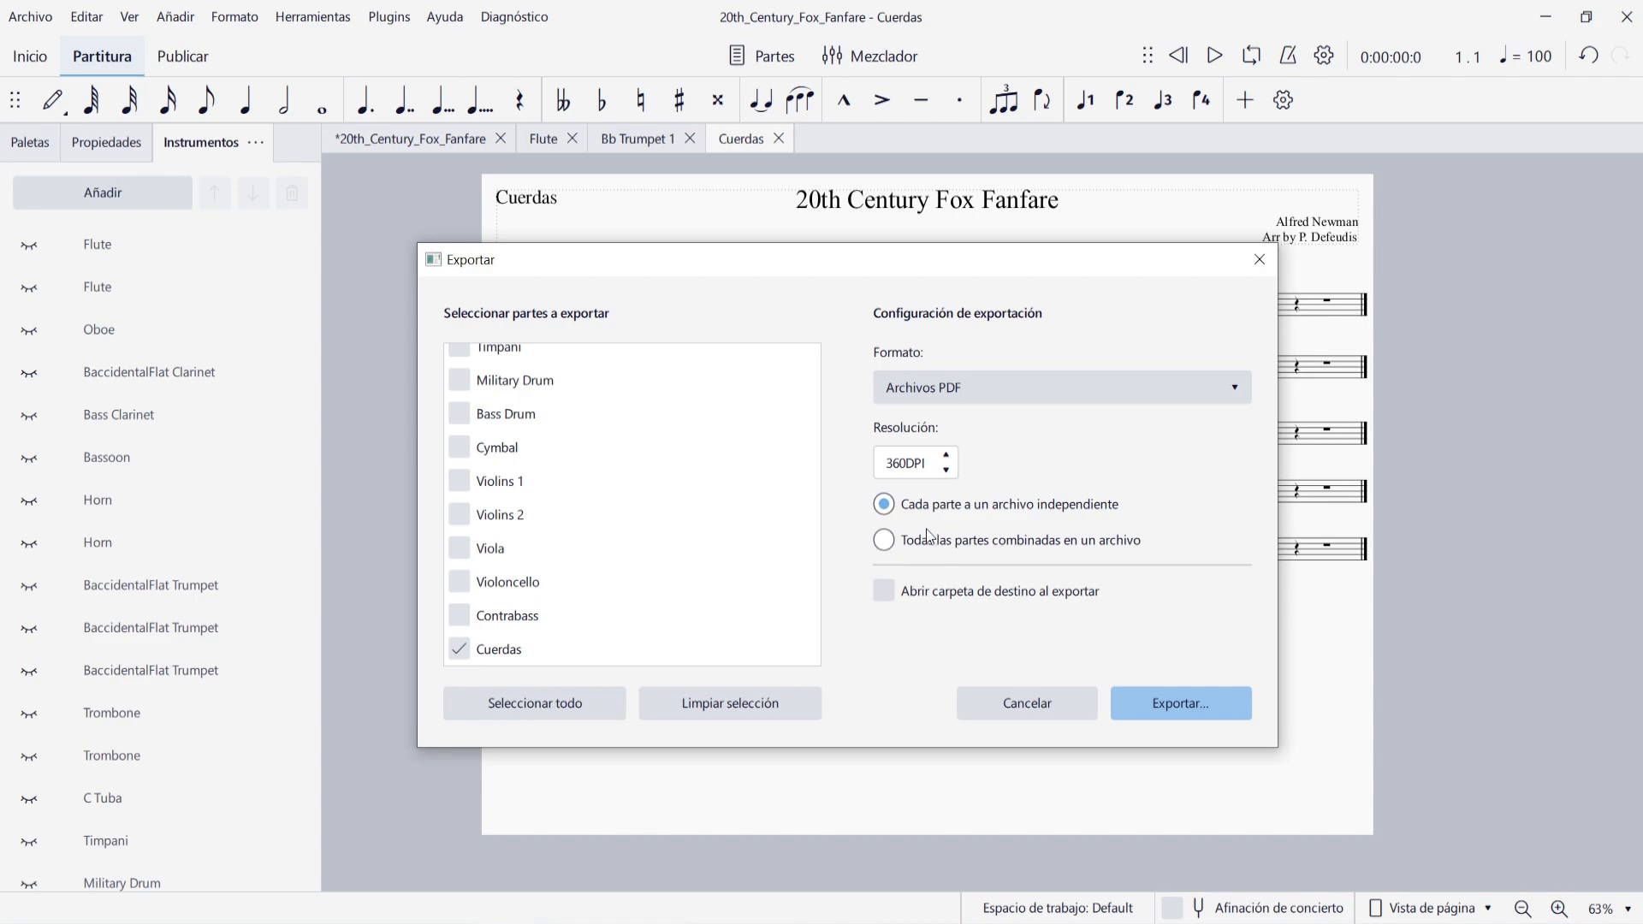
# Combine all selected parts in one file and export it to Descargas as 20th_Century_Fox_Fanfare-Partitura_y_Partes.pdf.
pyautogui.click(890, 541)
pyautogui.click(1182, 705)
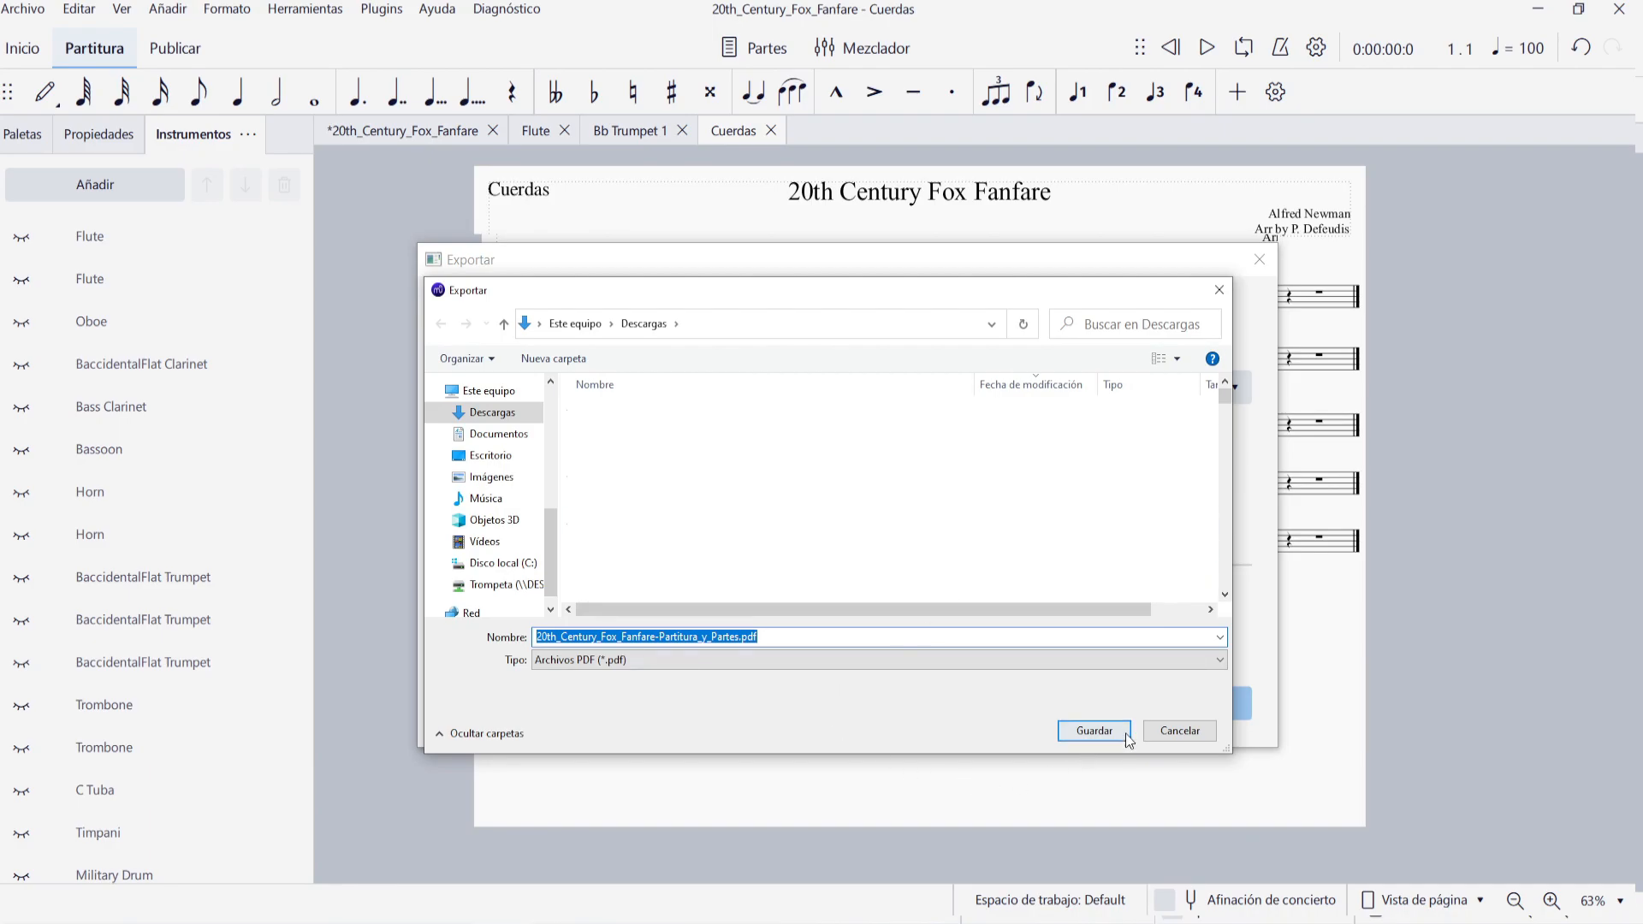
pyautogui.click(1097, 729)
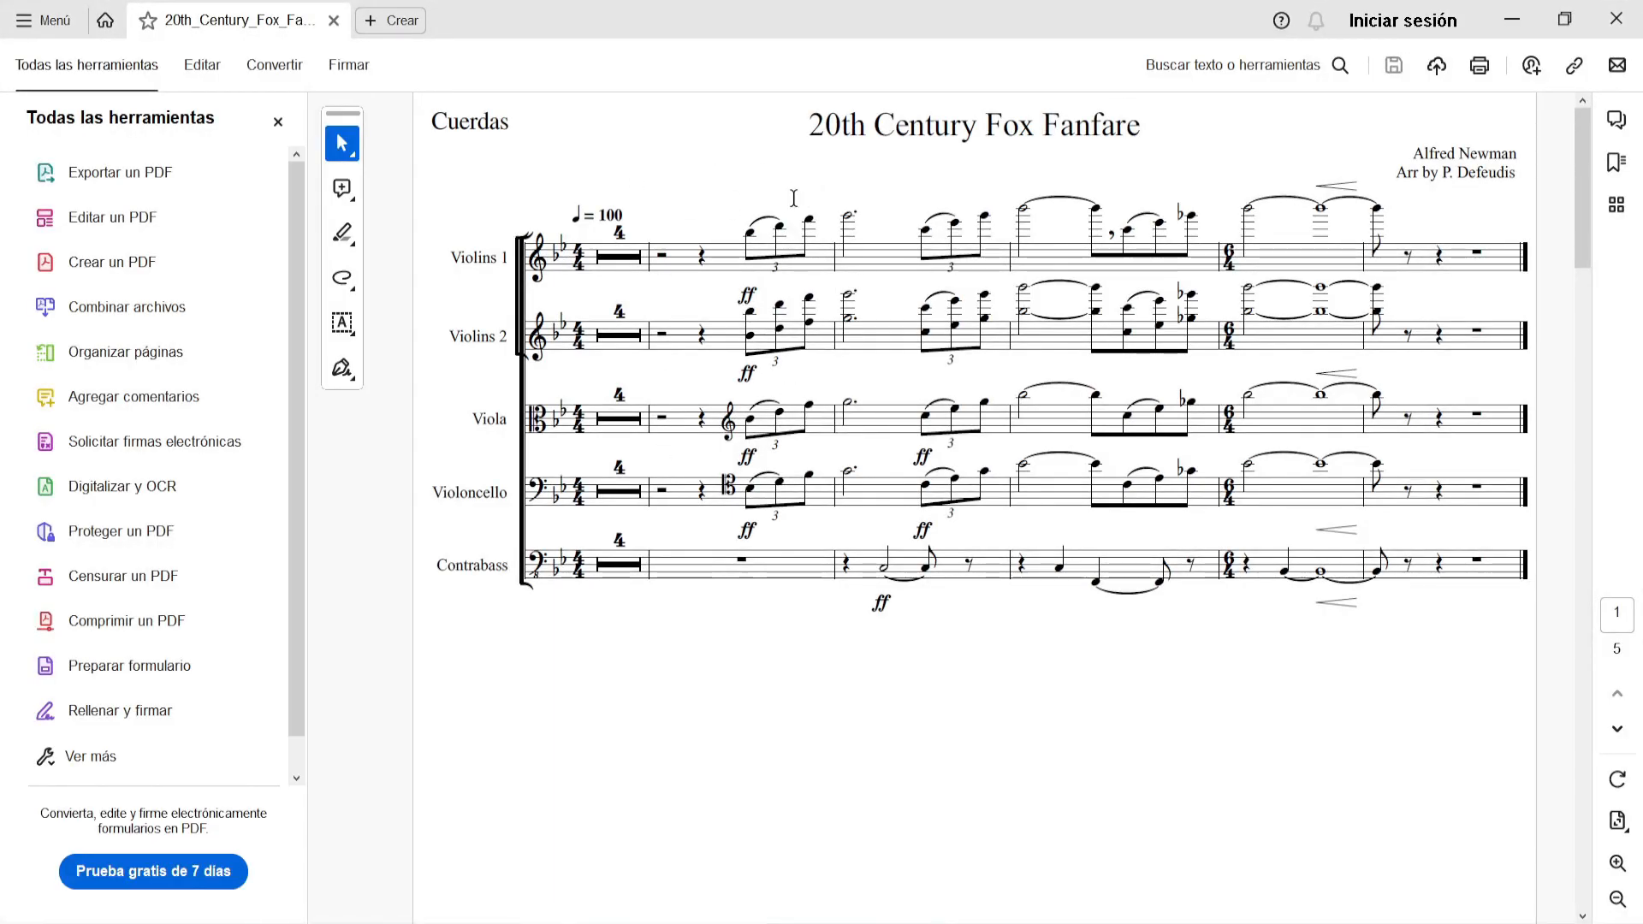
# Look through all pages of the exported PDF in the PDF reader and return to its first page.
pyautogui.scroll(-2, 1113, 249)
pyautogui.scroll(-2, 1286, 260)
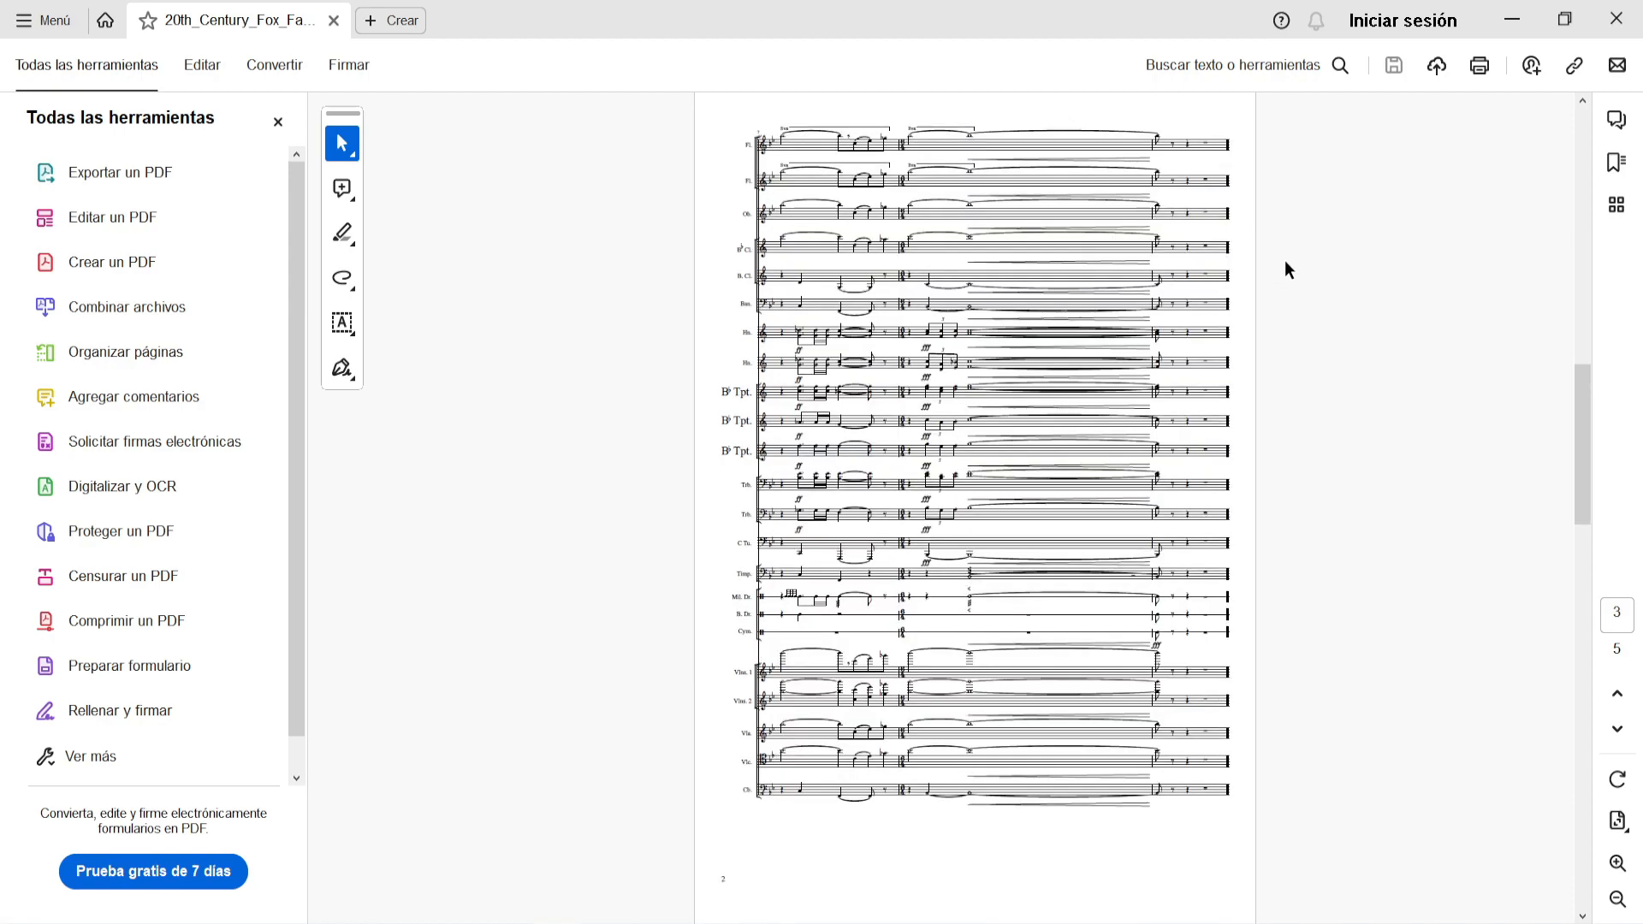
pyautogui.scroll(-2, 1285, 269)
pyautogui.scroll(-2, 929, 342)
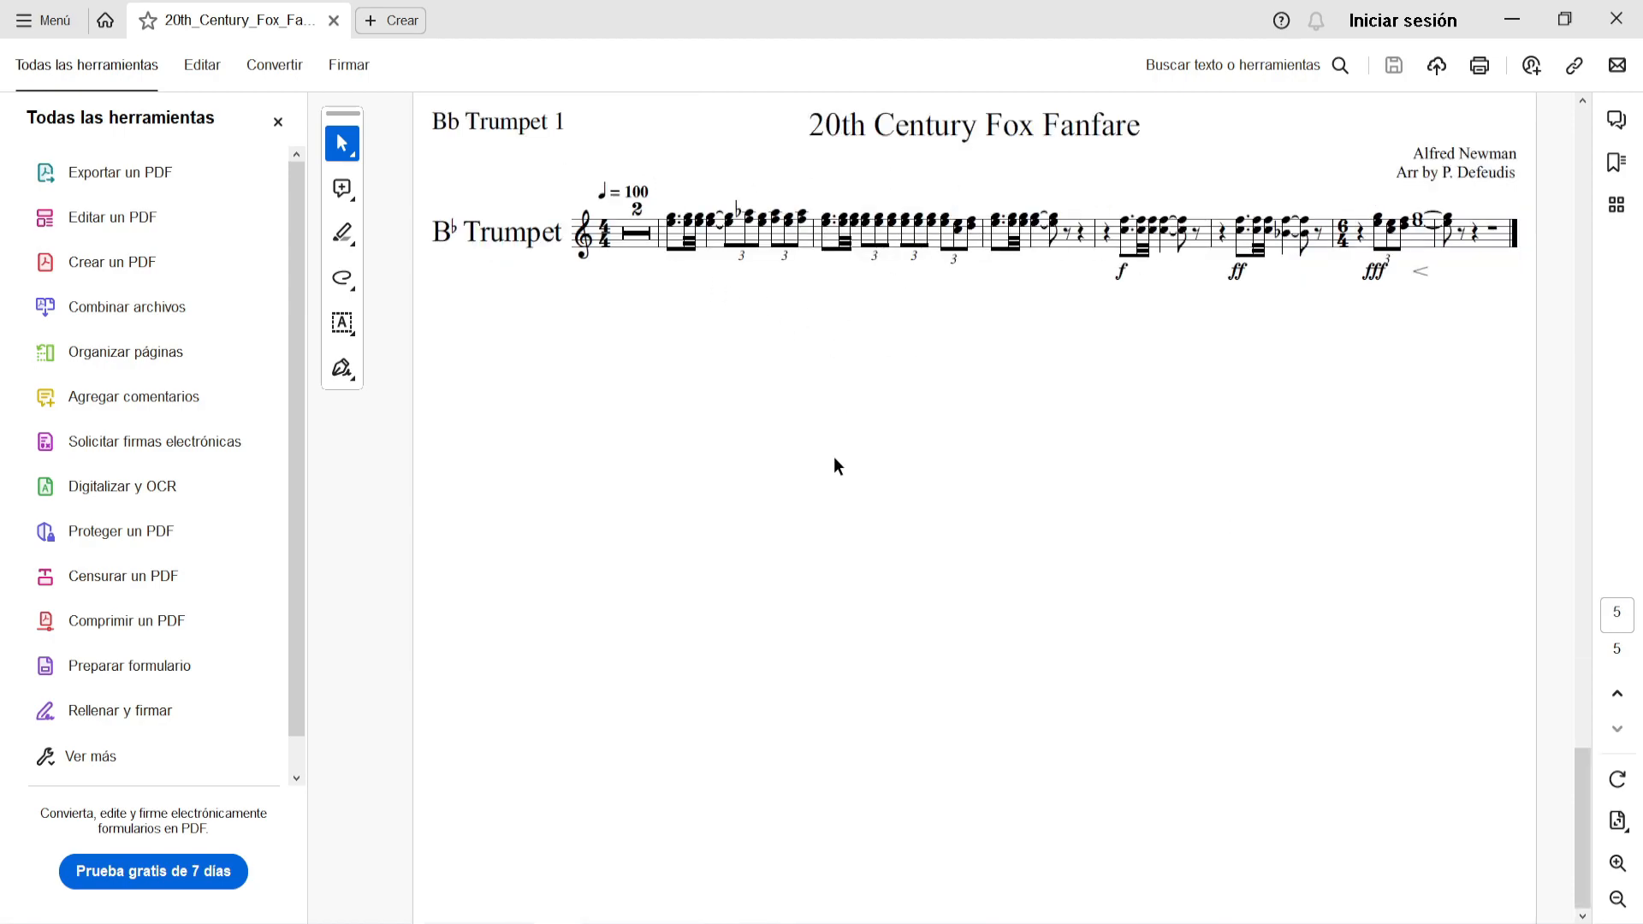
pyautogui.scroll(8, 833, 455)
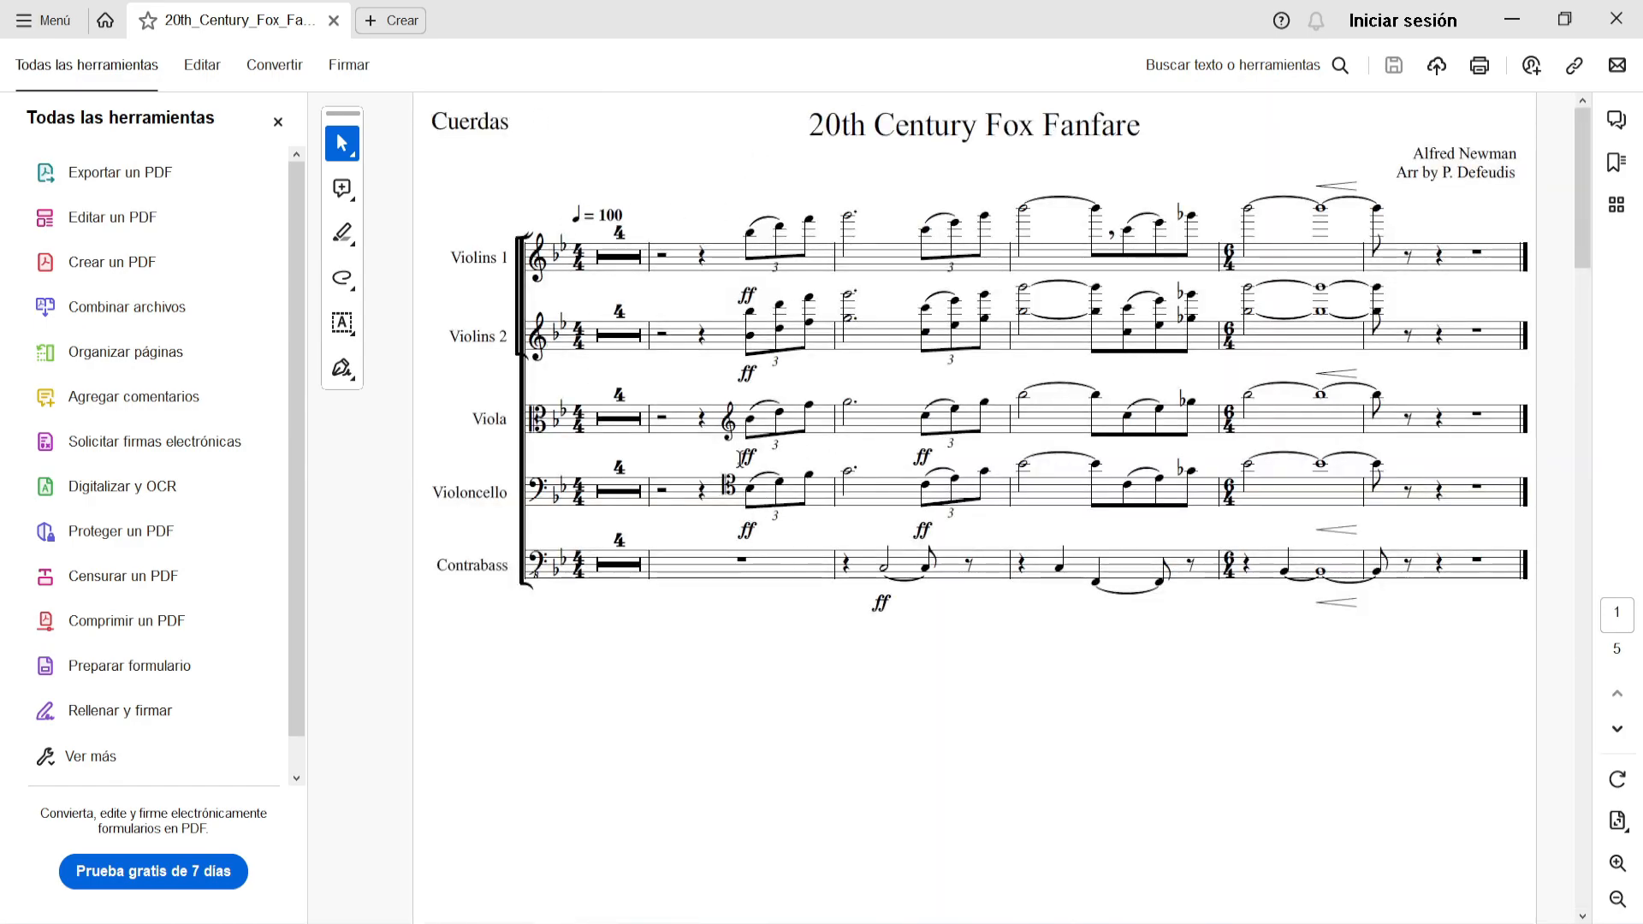
# Close the exported PDF, start another export from the score, and deselect the main score, the second Flute, Bb Trumpet 1 and Cuerdas.
pyautogui.click(1636, 25)
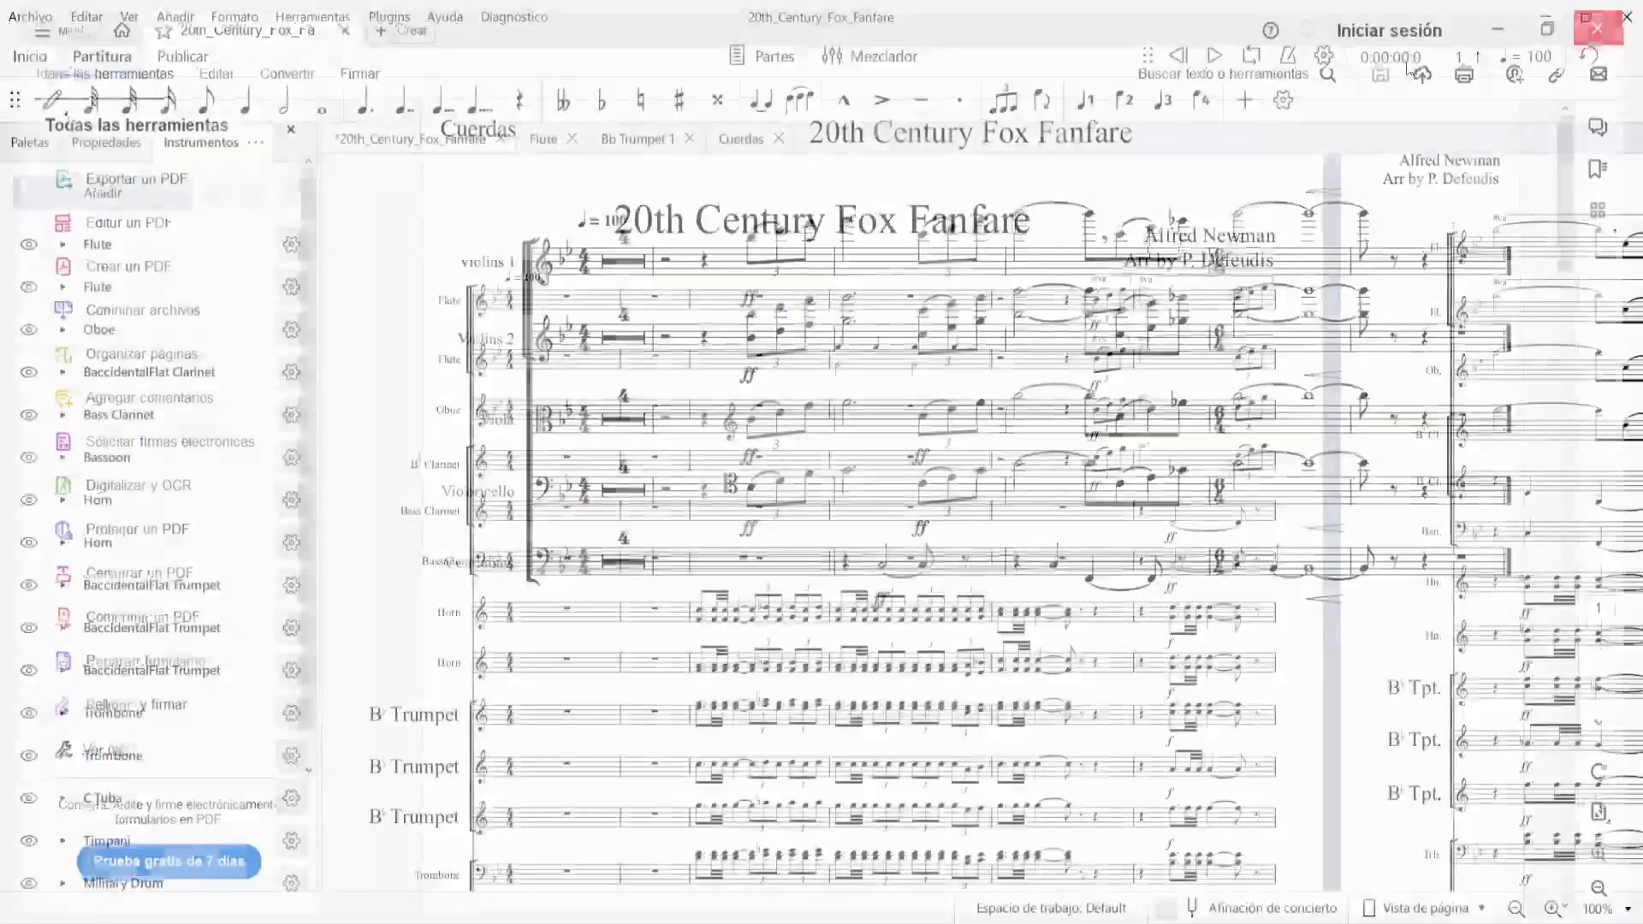
pyautogui.click(30, 16)
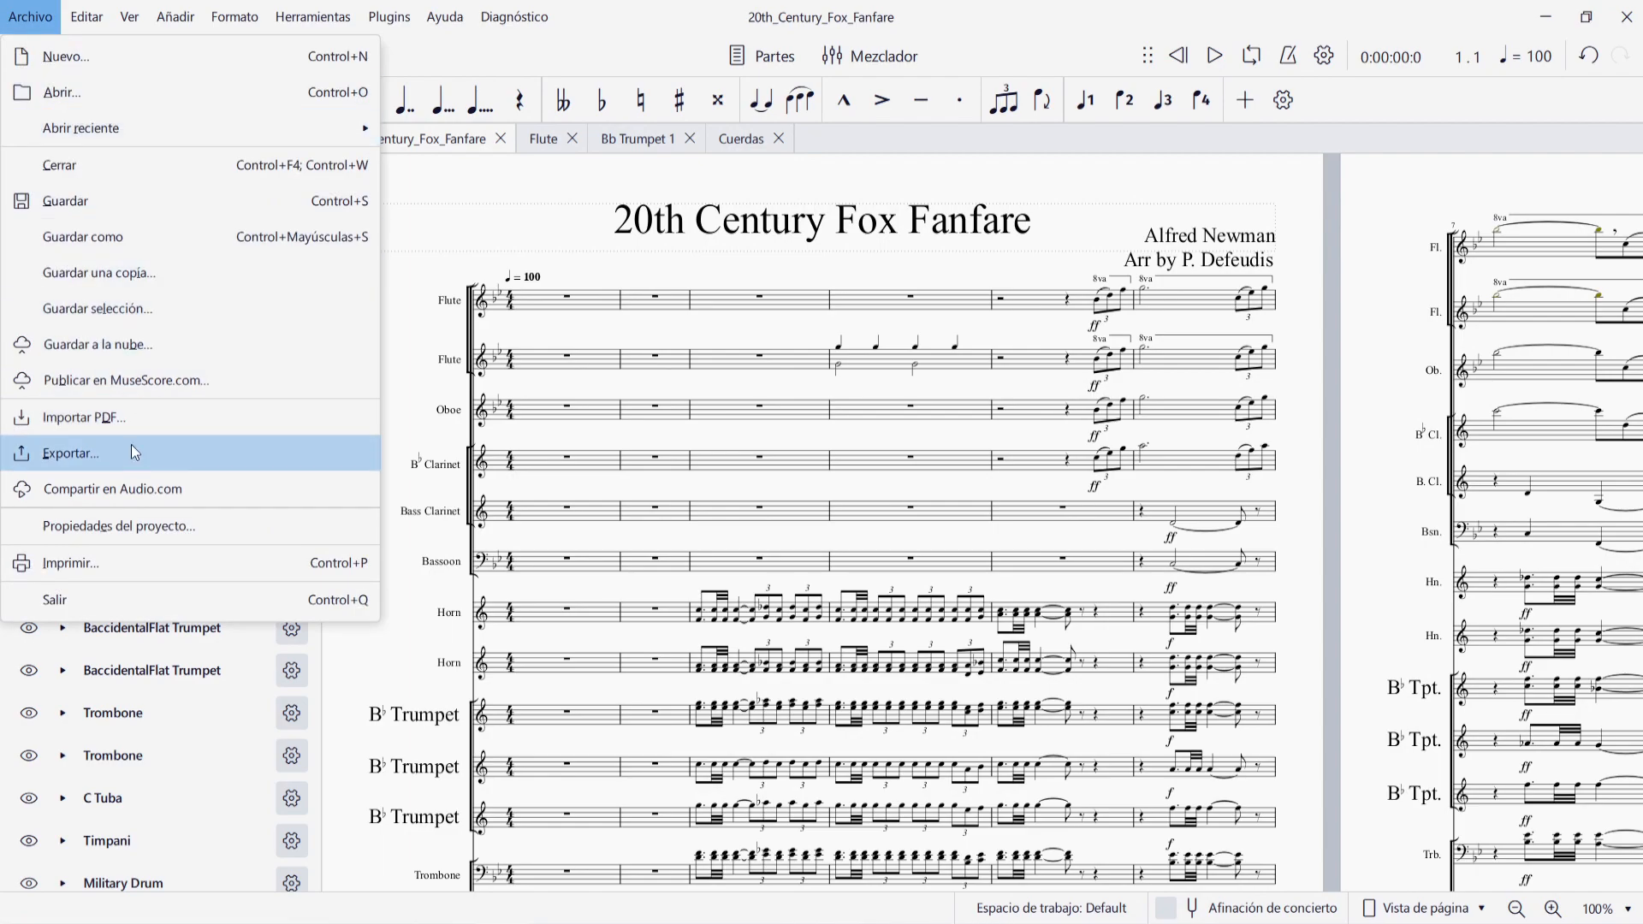
pyautogui.click(131, 448)
pyautogui.click(459, 361)
pyautogui.click(460, 428)
pyautogui.scroll(-3, 505, 496)
pyautogui.scroll(1, 460, 439)
pyautogui.click(461, 380)
pyautogui.scroll(-4, 515, 480)
pyautogui.click(461, 648)
pyautogui.scroll(7, 526, 577)
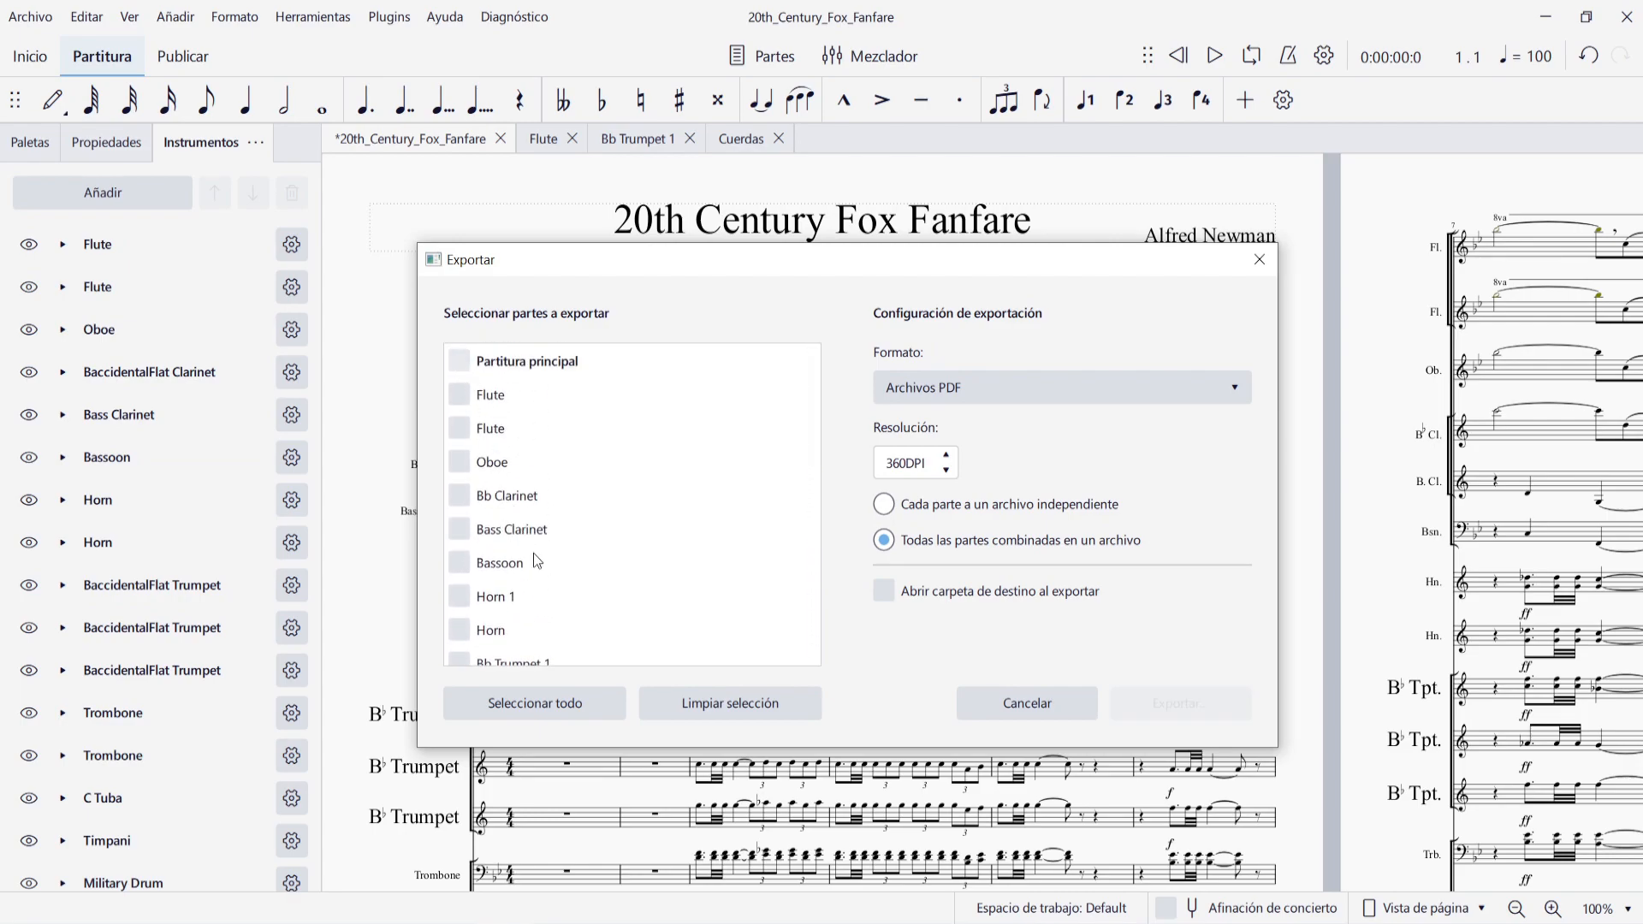
# Select the parts again in score order for the export: main score, second Flute, Bb Trumpet 1, and Cuerdas last.
pyautogui.click(459, 428)
pyautogui.scroll(-1, 597, 546)
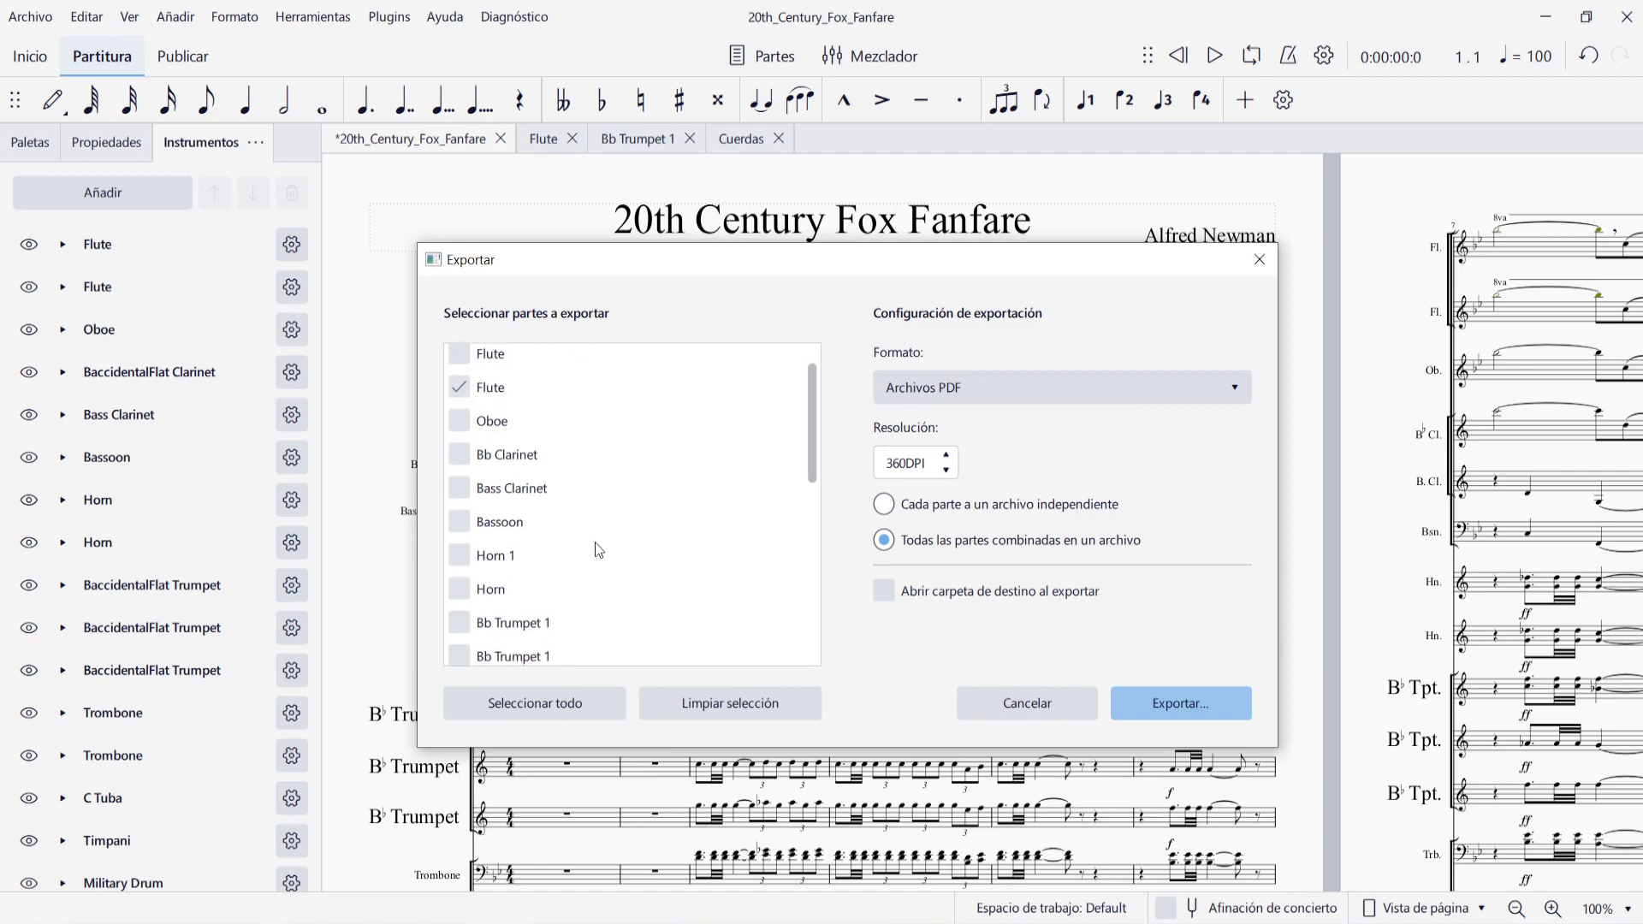
pyautogui.scroll(-1, 597, 546)
pyautogui.scroll(-2, 673, 555)
pyautogui.scroll(-2, 672, 555)
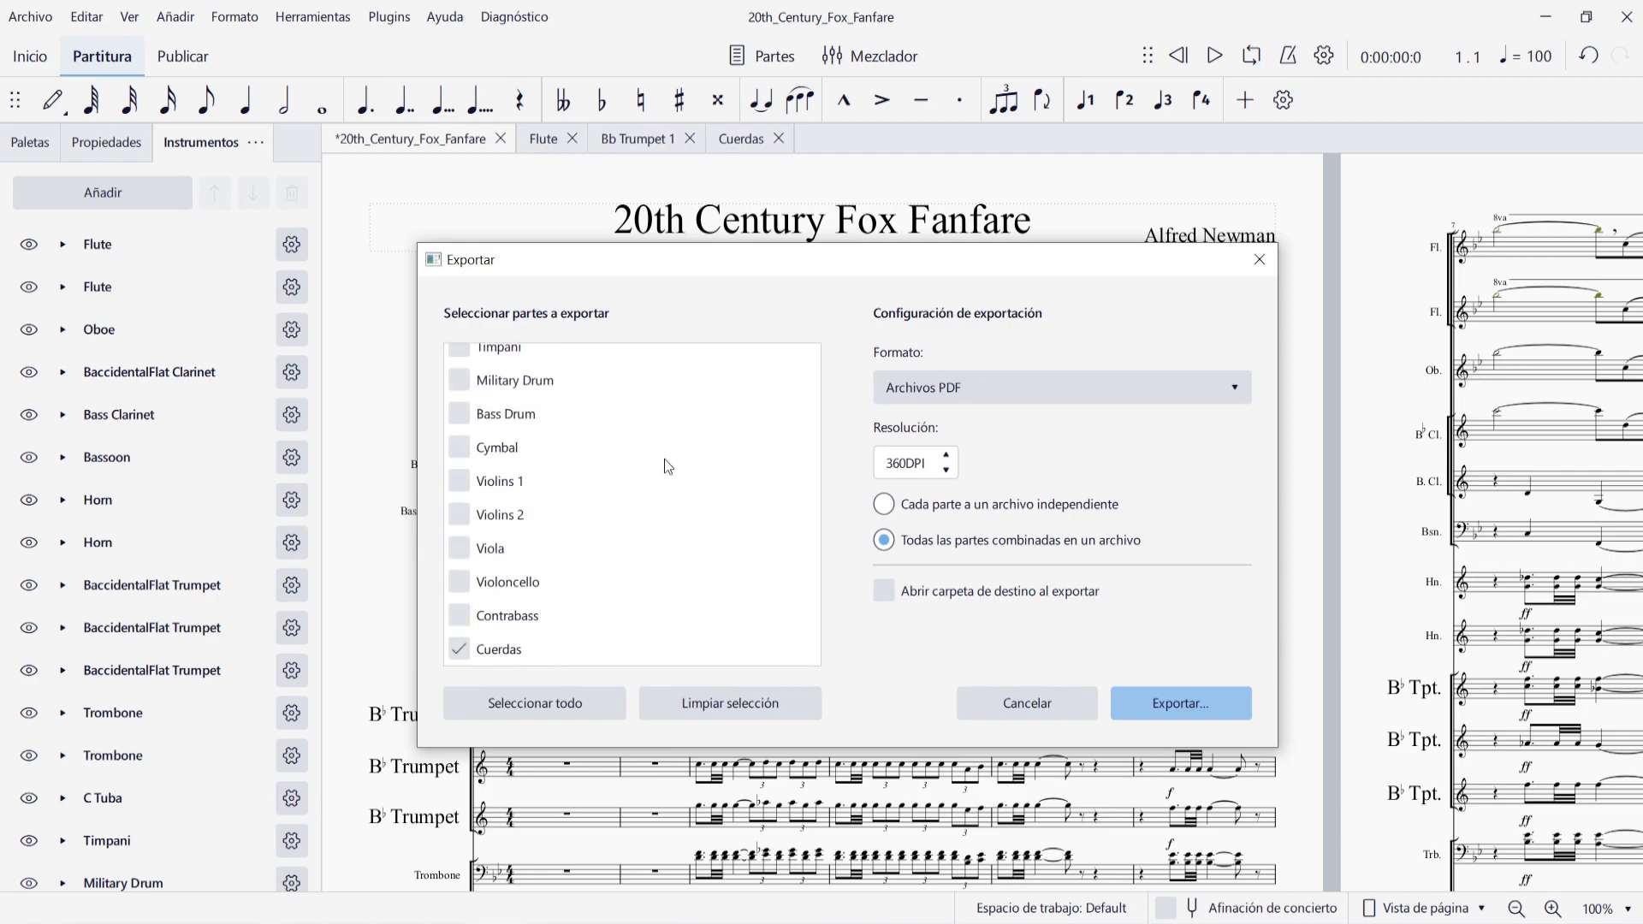
# Export the selection as one combined PDF over the earlier file in Descargas and view its pages from first to last.
pyautogui.click(1191, 705)
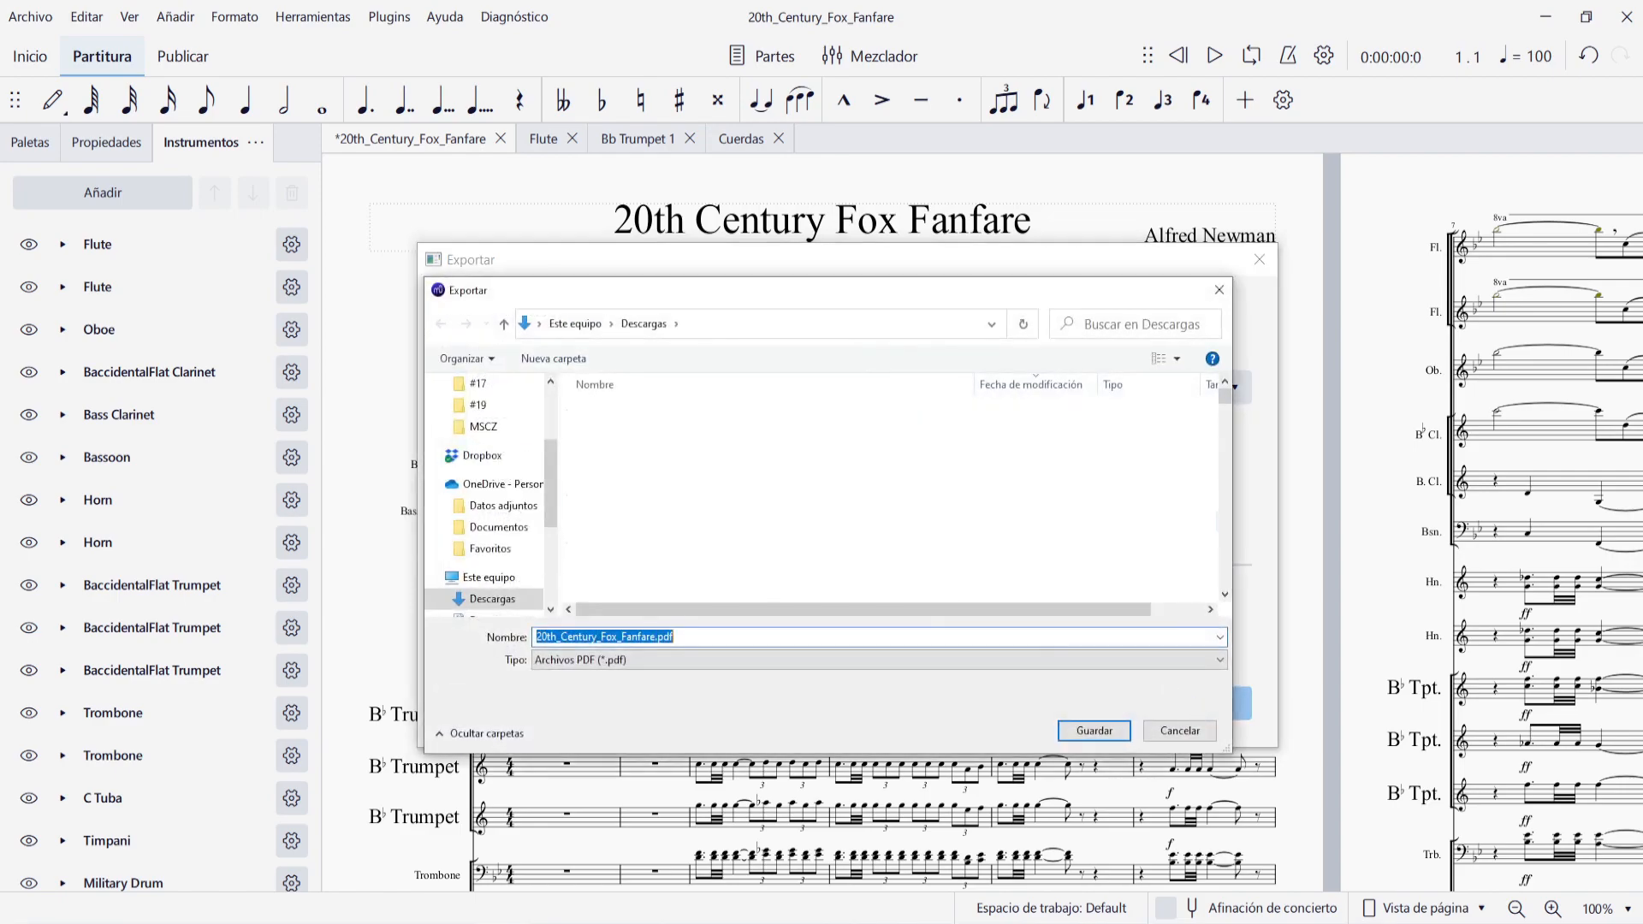
pyautogui.doubleClick(770, 436)
pyautogui.click(907, 478)
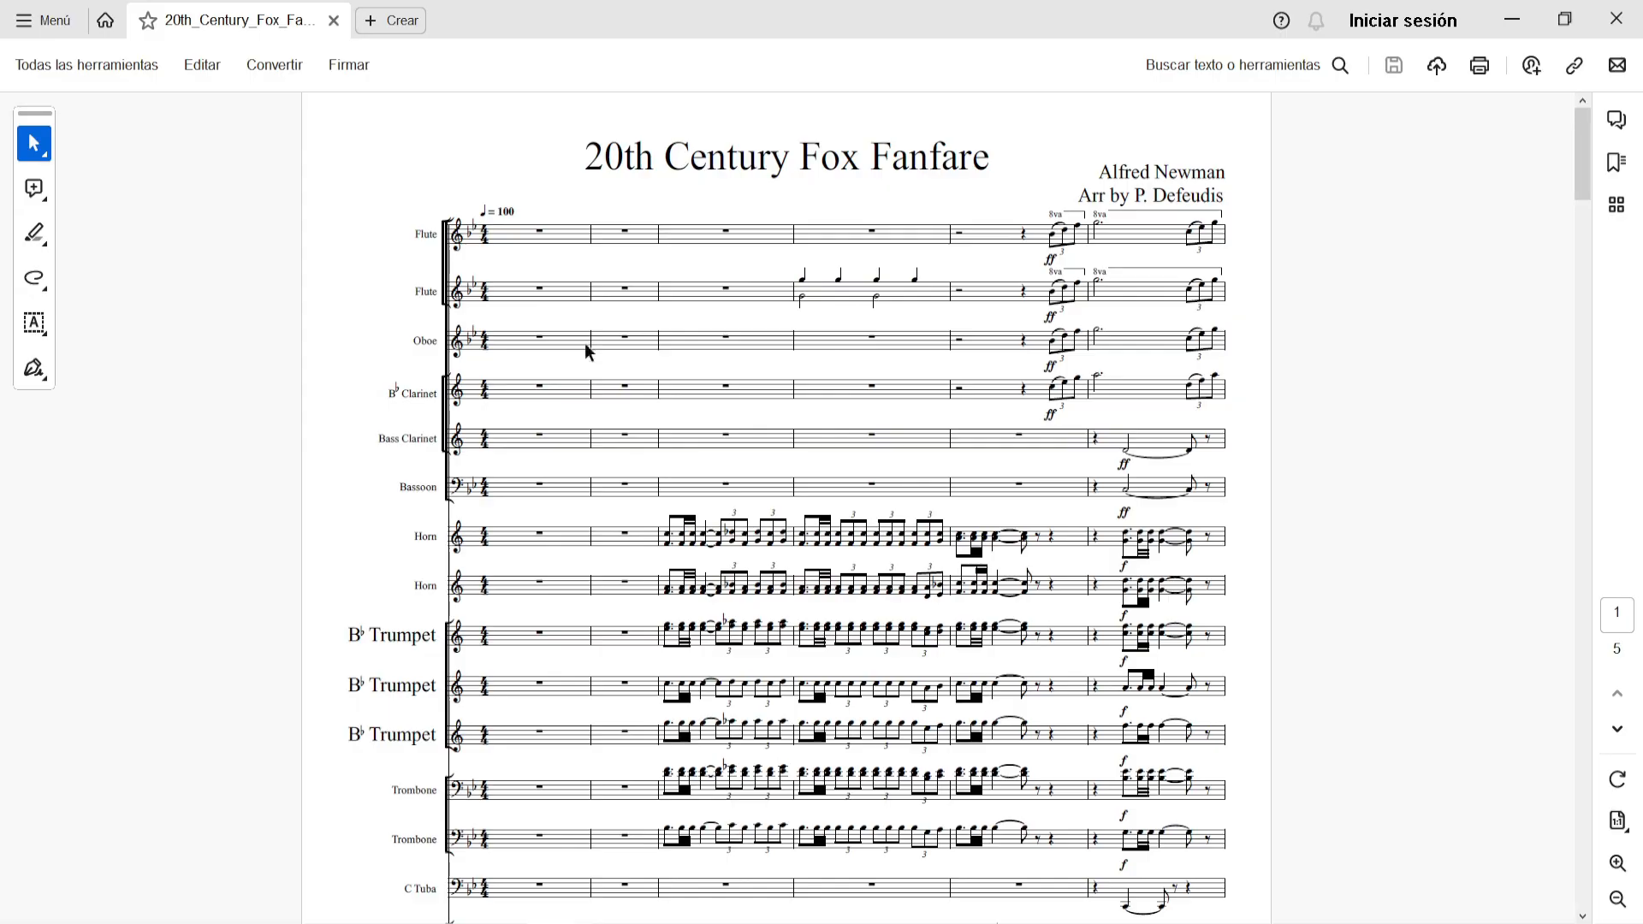
pyautogui.moveTo(1588, 186); pyautogui.dragTo(1595, 831)
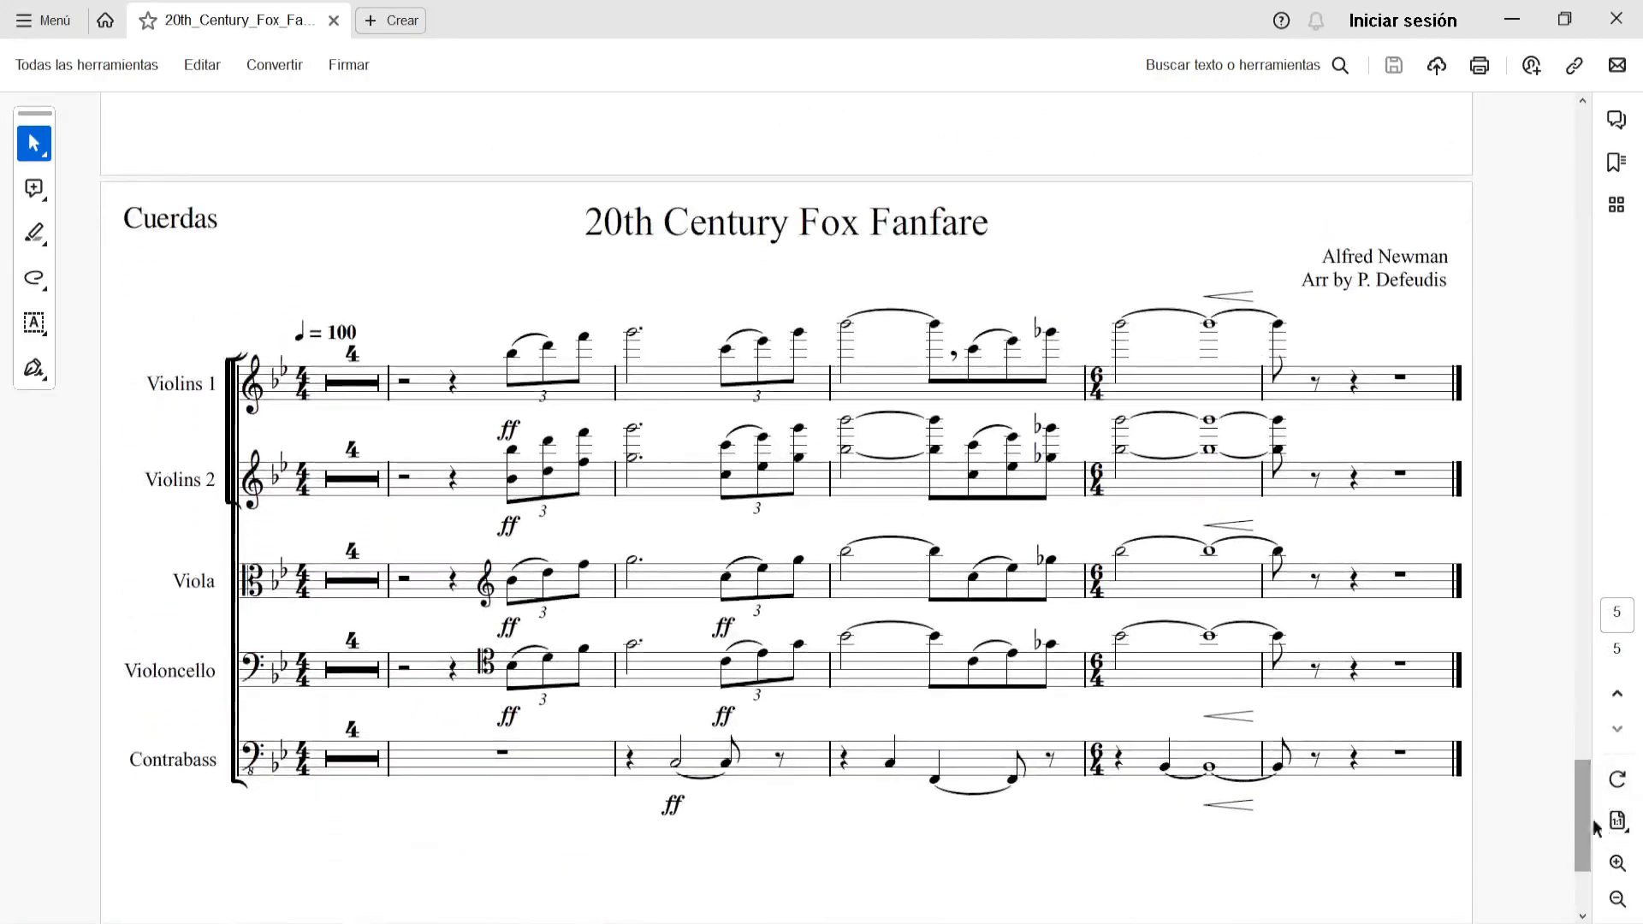